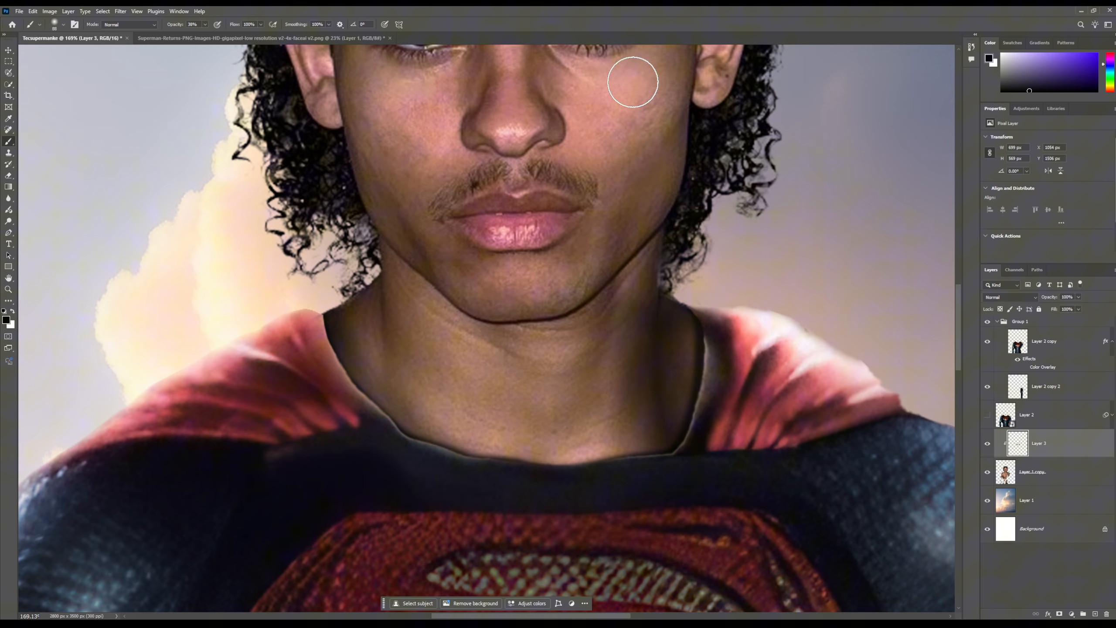
Step: Brush black shading onto the cheek beside the ear on the sky's darker side, working on Layer 3
scroll(685, 198, "up", 1)
scroll(674, 212, "down", 3)
scroll(673, 212, "down", 5)
scroll(708, 151, "up", 1)
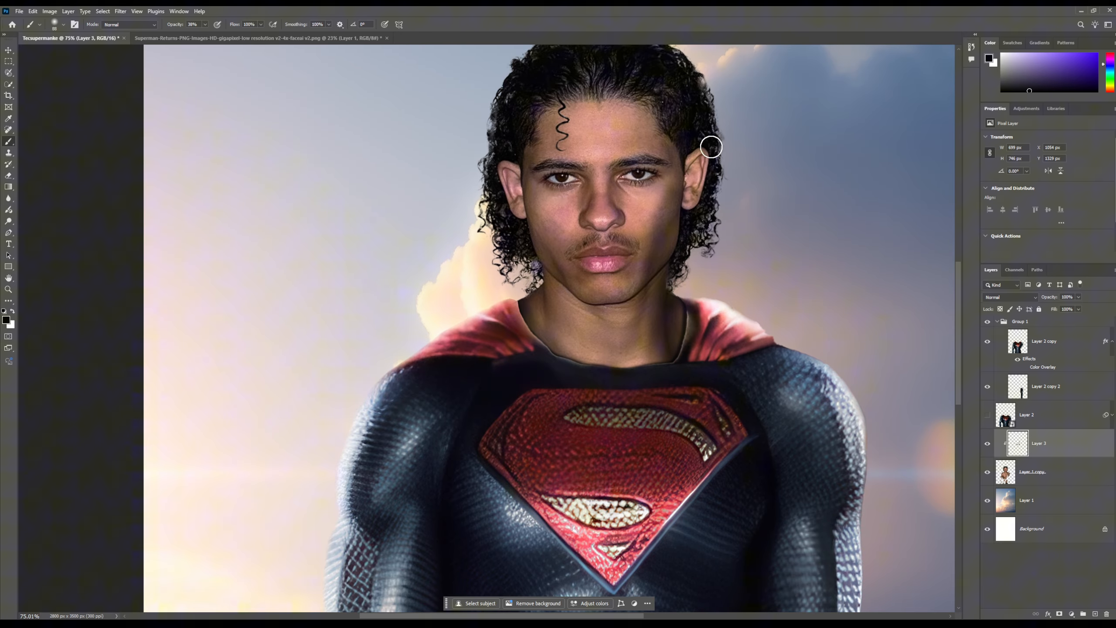
scroll(710, 147, "up", 5)
mouse_move(628, 268)
left_mouse_down()
mouse_move(676, 58)
mouse_move(738, 10)
left_mouse_up()
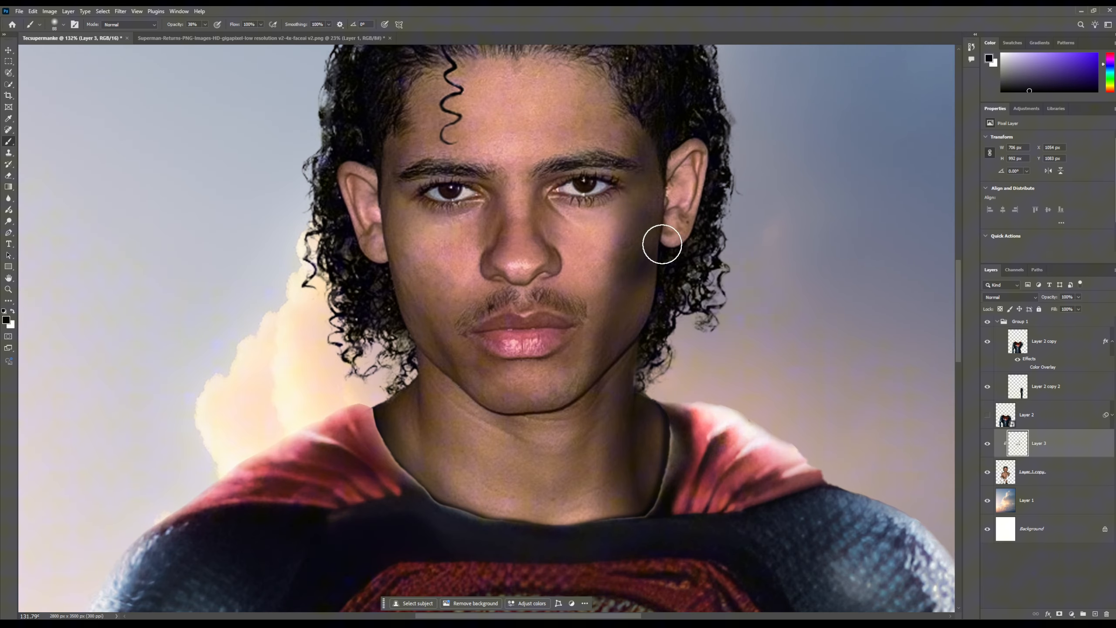
left_click_drag(662, 244, 747, 30)
Step: Try additional brush shading around the ear and undo the strokes
key("z")
key("ctrl+z")
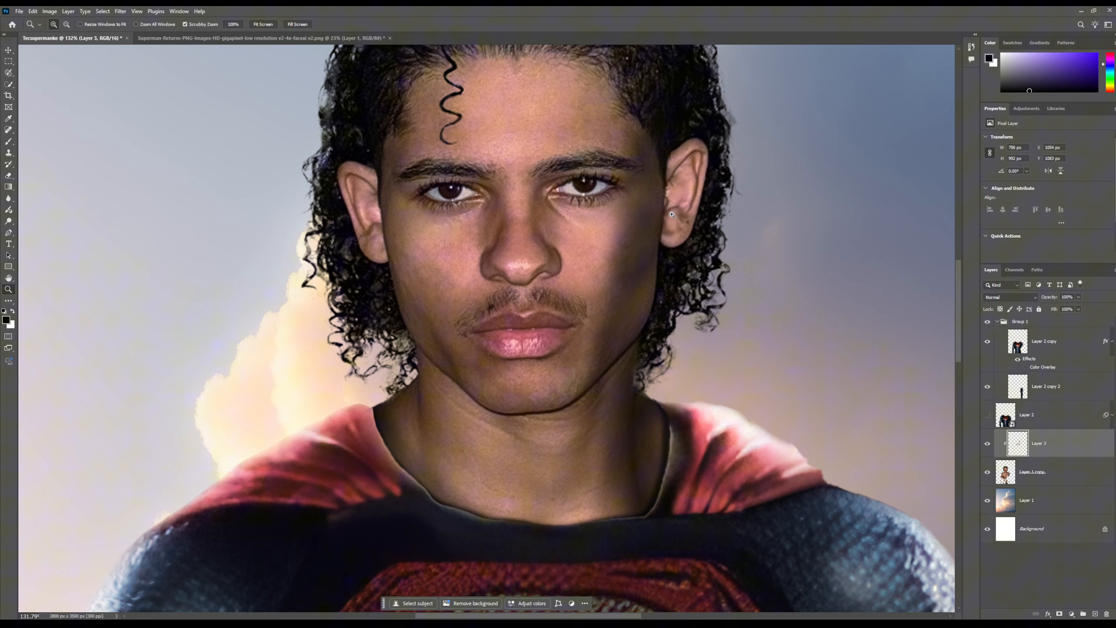
key("ctrl+z")
key("ctrl+z")
left_click(11, 142)
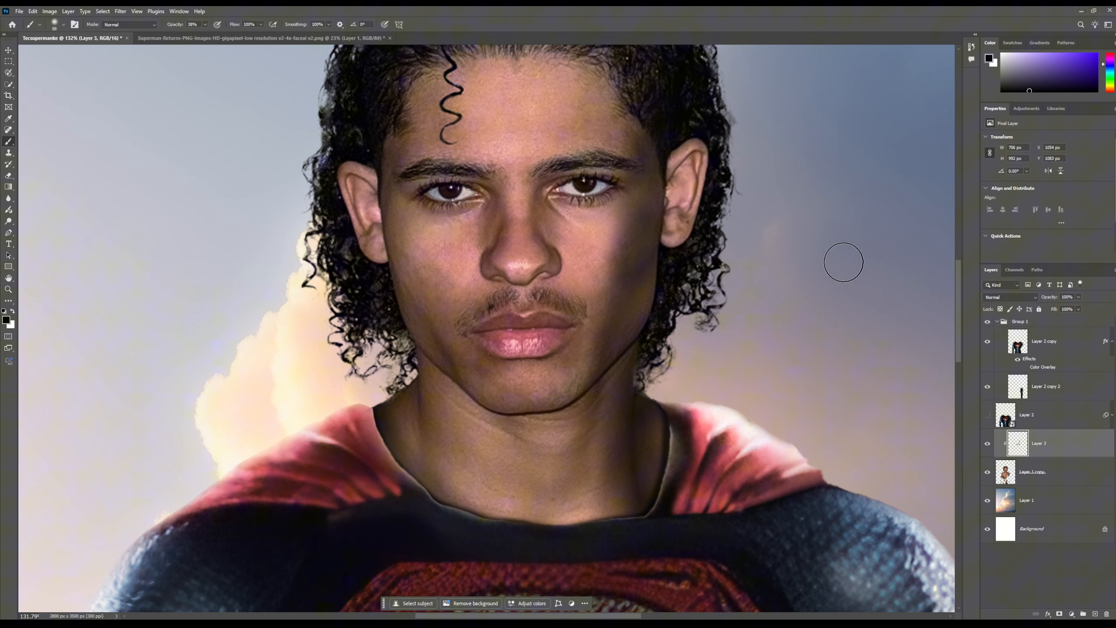
mouse_move(676, 236)
left_mouse_down()
mouse_move(701, 95)
mouse_move(667, 226)
mouse_move(721, 45)
left_mouse_up()
key("ctrl+z")
key("ctrl+z")
key("ctrl+j")
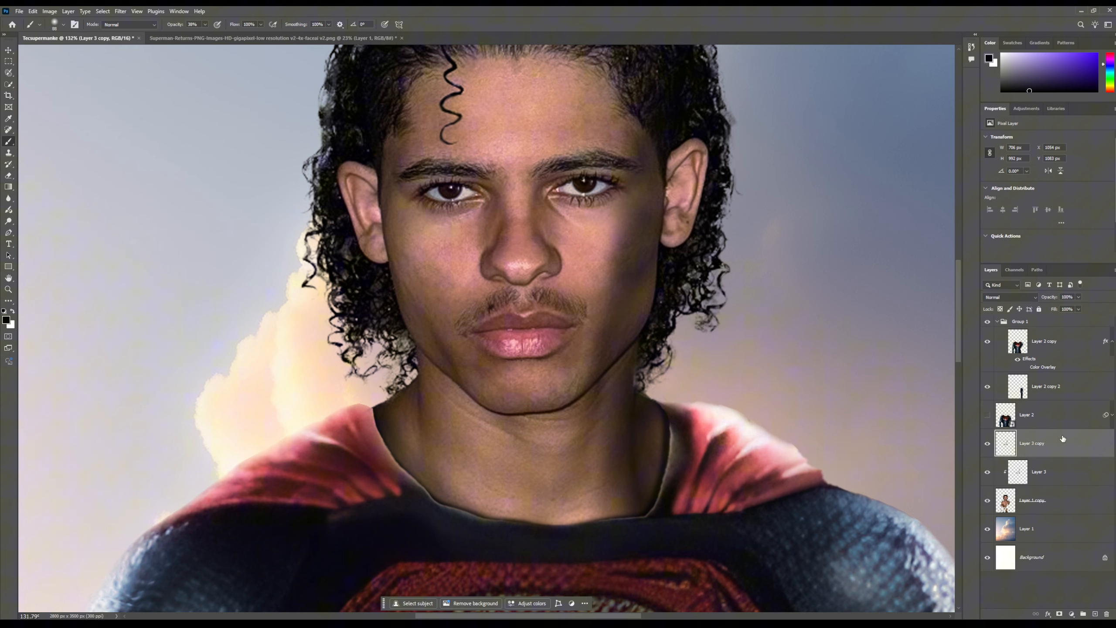
right_click(1037, 447)
left_click(1040, 450)
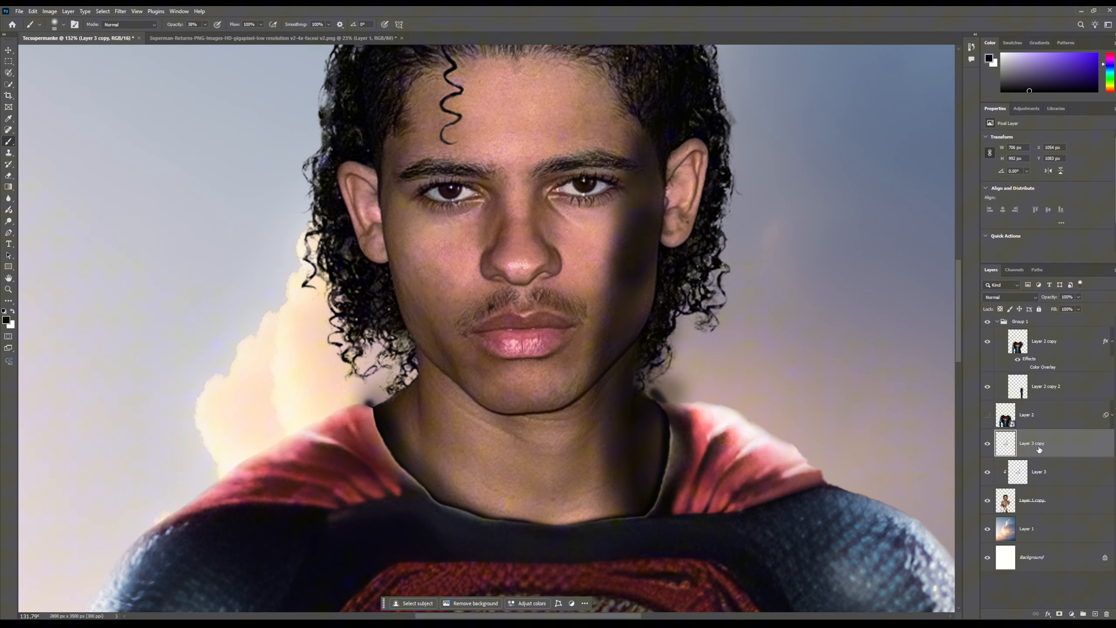
key("ctrl+z")
Step: Add a new layer above Layer 3 and brush black shading over the ear and the adjoining cheek
left_click(1096, 614)
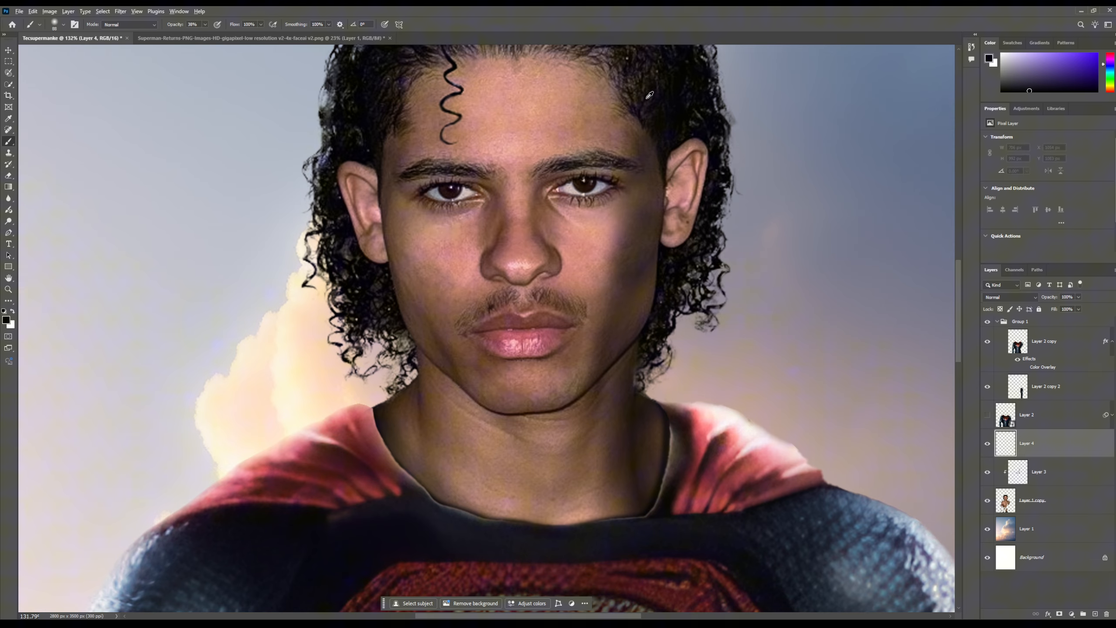
scroll(717, 162, "up", 5)
left_click_drag(672, 307, 675, 66)
mouse_move(591, 347)
left_mouse_down()
mouse_move(624, 202)
mouse_move(622, 92)
mouse_move(643, 48)
left_mouse_up()
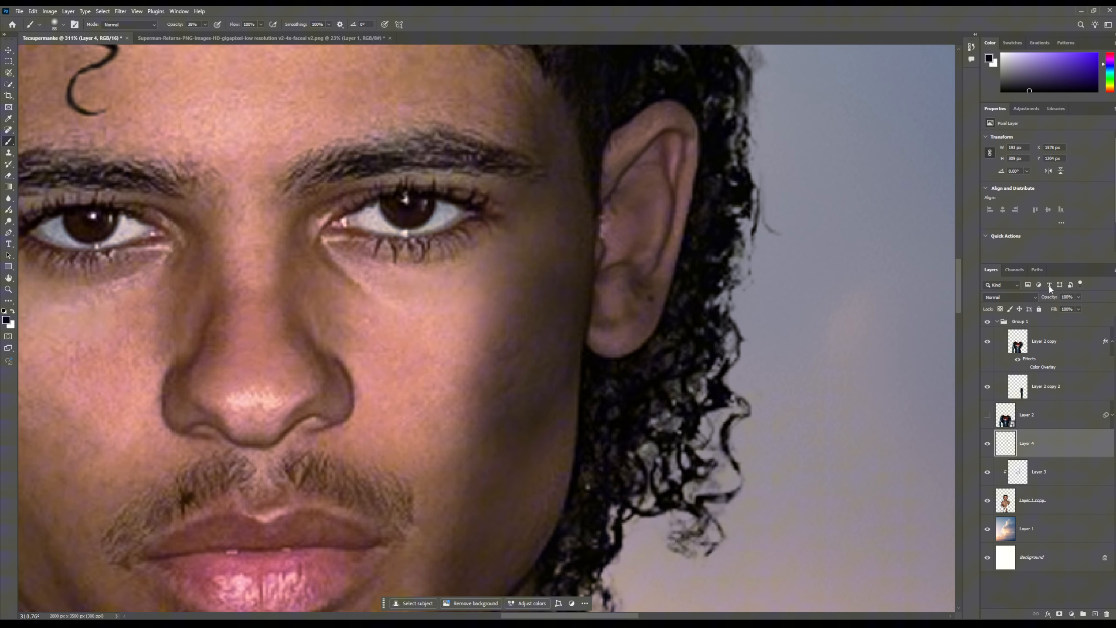
Step: Set Layer 4's blend mode to Color Burn and extend its shading around the ear and side of the face
left_click(1009, 297)
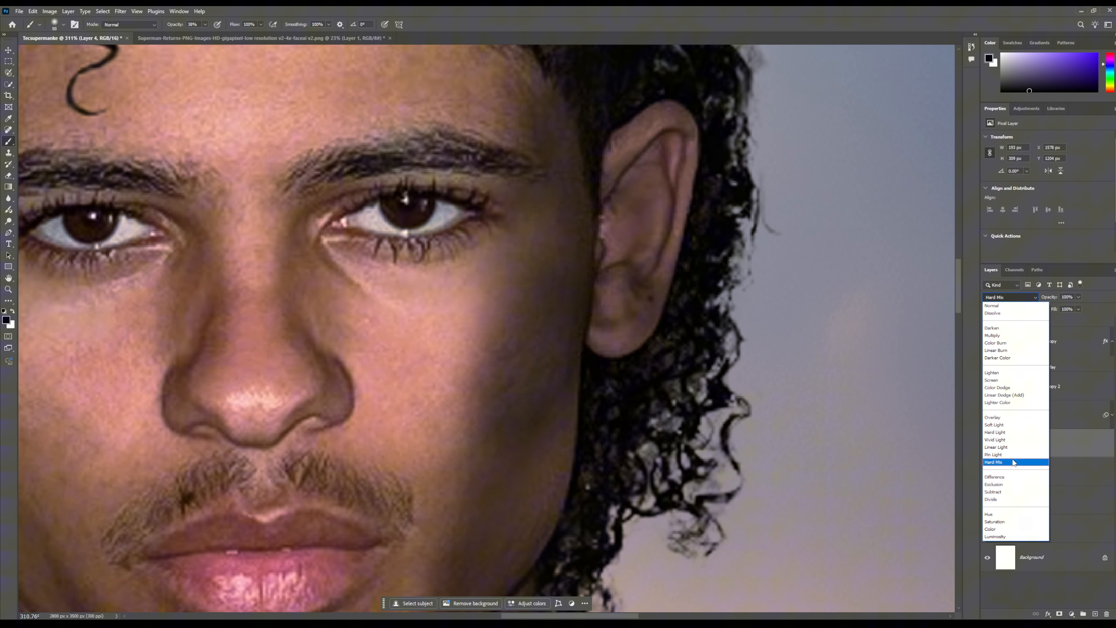
left_click(1024, 346)
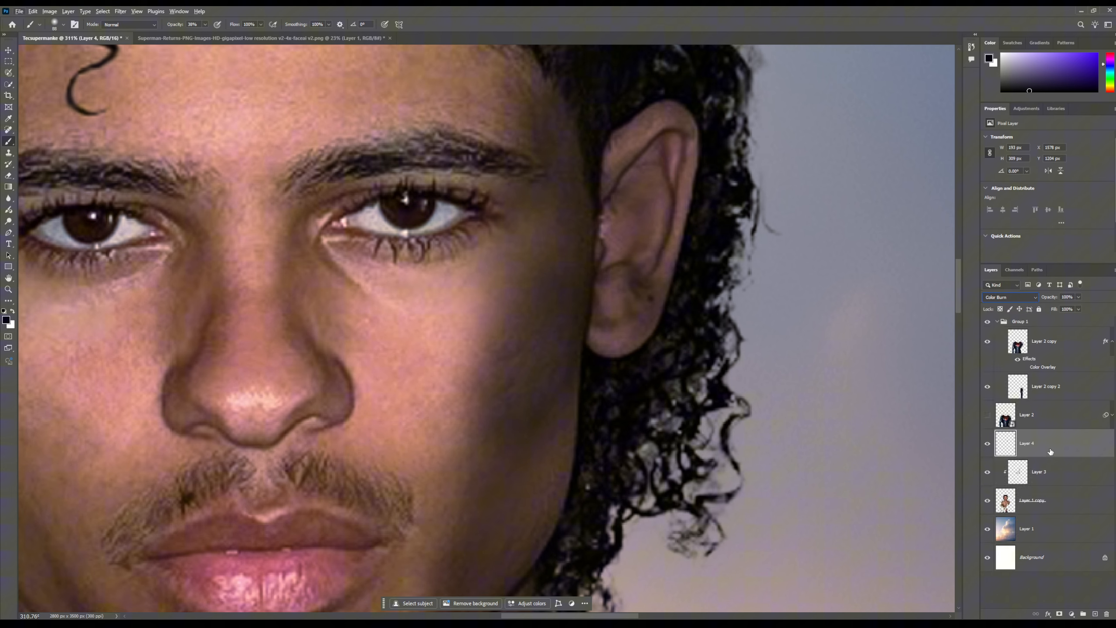
left_click(1031, 299)
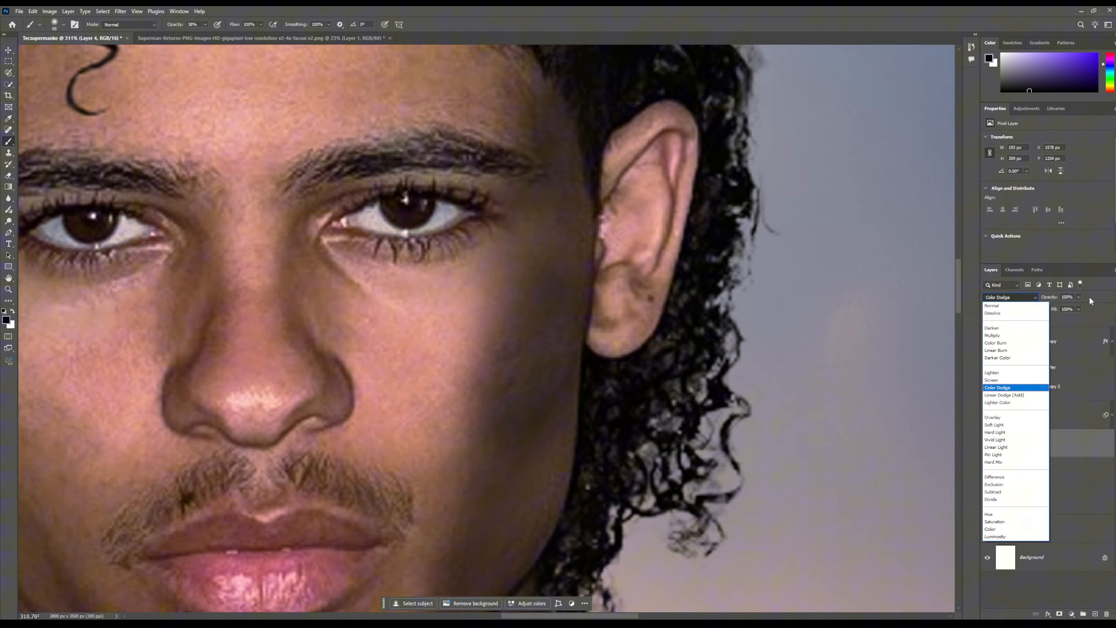
left_click(1088, 296)
scroll(667, 504, "down", 5)
left_click_drag(598, 241, 610, 341)
scroll(787, 374, "down", 3)
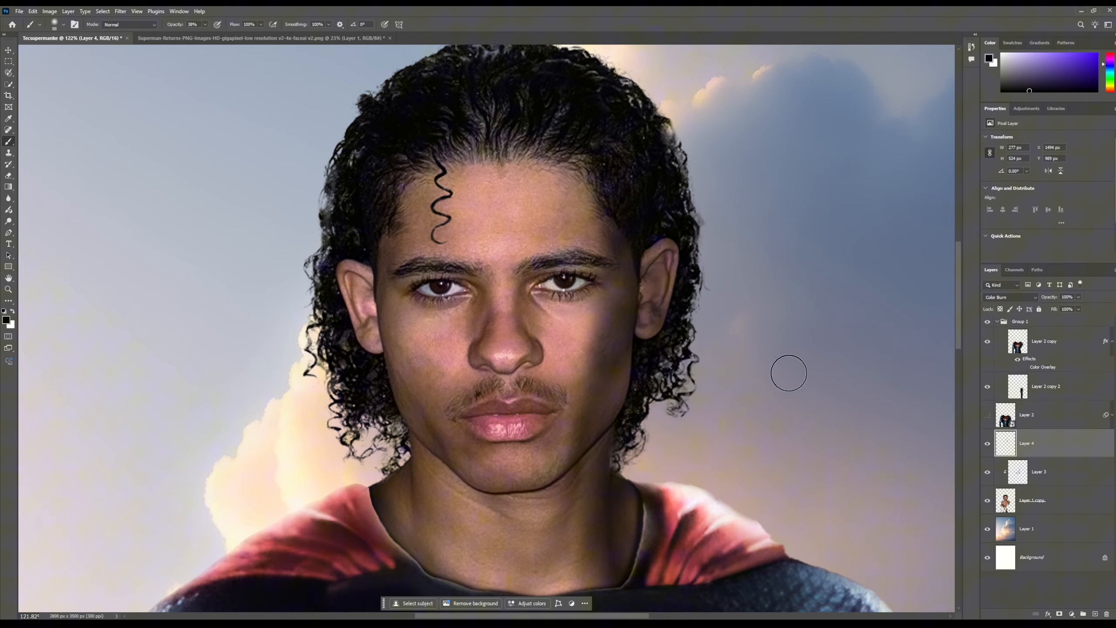
Step: Clip Layer 4 to the layers below and shade the side of the face using a larger brush at 12% opacity
right_click(1050, 444)
left_click(1059, 321)
left_click(206, 25)
left_click_drag(205, 38, 192, 38)
left_click(63, 24)
left_click_drag(67, 41, 184, 42)
left_click_drag(624, 201, 595, 333)
scroll(703, 263, "down", 4)
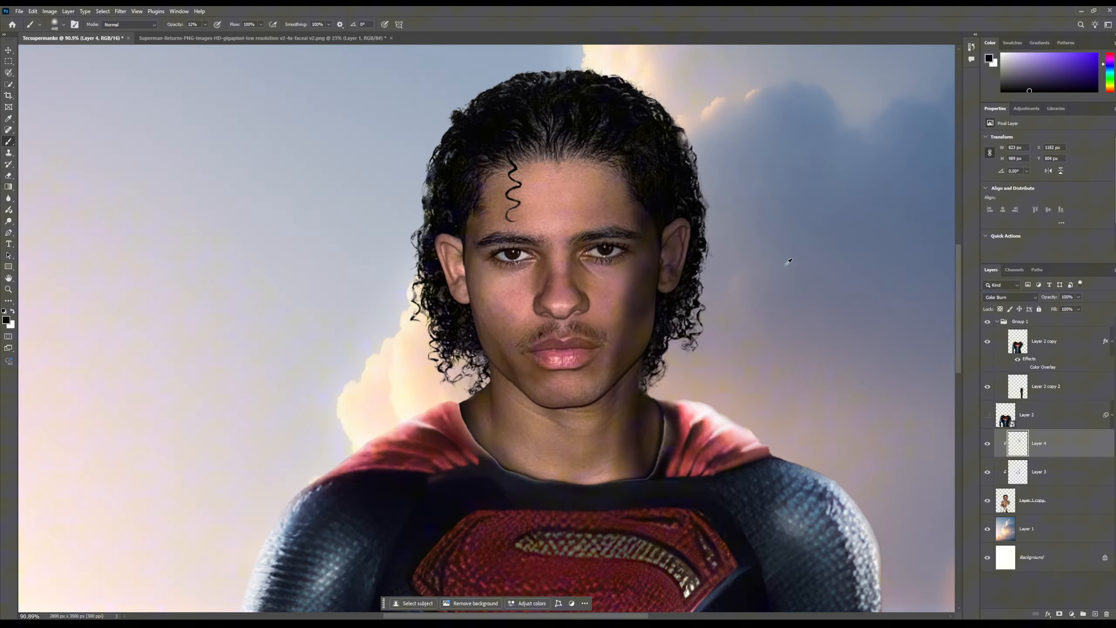
Step: Soften the facial shading on Layer 4 and Layer 3 with the Eraser at 10% opacity
scroll(721, 264, "up", 5)
key("e")
left_click(63, 24)
left_click(165, 24)
left_click_drag(167, 38, 130, 38)
left_click(582, 259)
left_click(1040, 471)
left_click_drag(560, 308, 564, 360)
scroll(566, 304, "down", 5)
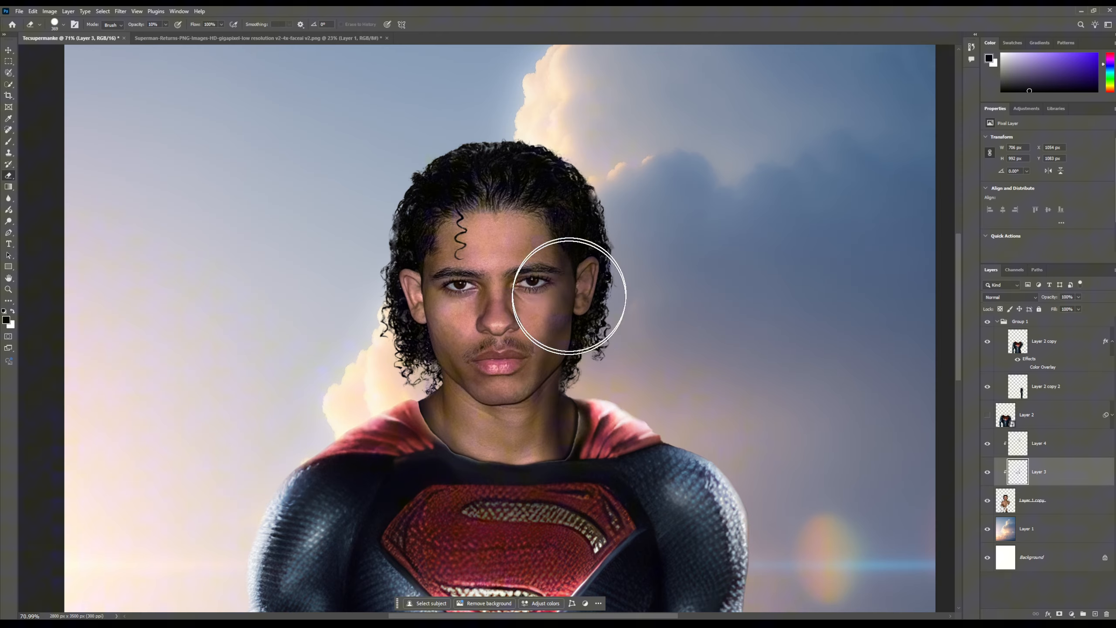
Step: Brush broad, soft black shading across the face and neck on Layer 3
scroll(566, 325, "up", 5)
scroll(527, 326, "down", 4)
left_click(8, 141)
mouse_move(511, 192)
left_mouse_down()
mouse_move(533, 158)
mouse_move(573, 374)
mouse_move(497, 375)
mouse_move(424, 486)
mouse_move(449, 499)
mouse_move(519, 424)
left_mouse_up()
key("e")
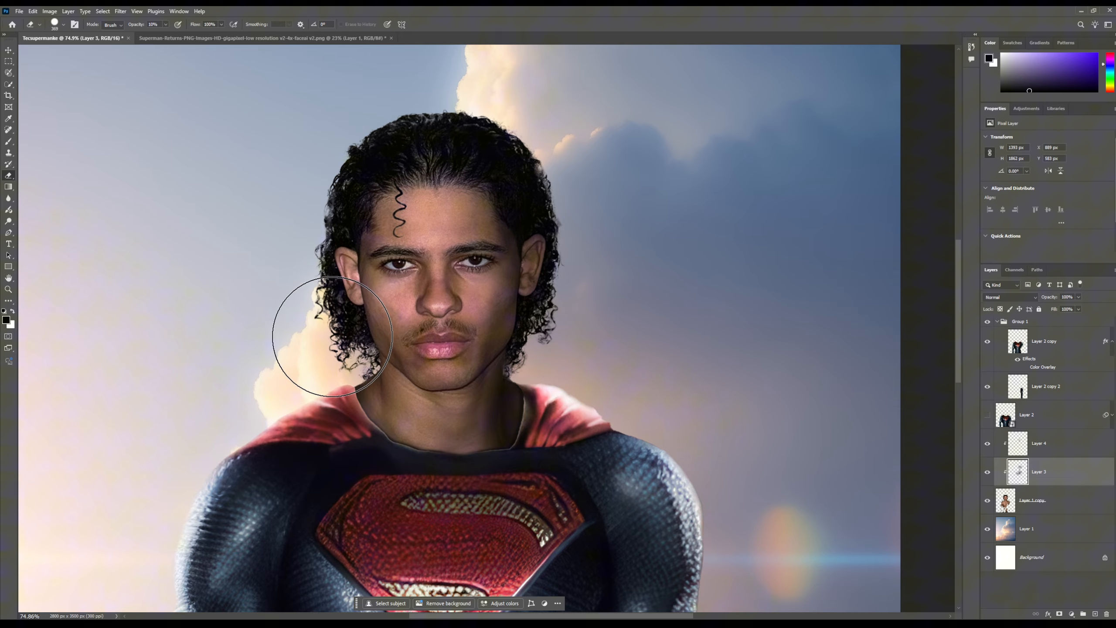
Step: Add a new layer above Layer 2 copy and clip it to that suit layer
scroll(467, 337, "down", 3)
scroll(467, 338, "up", 4)
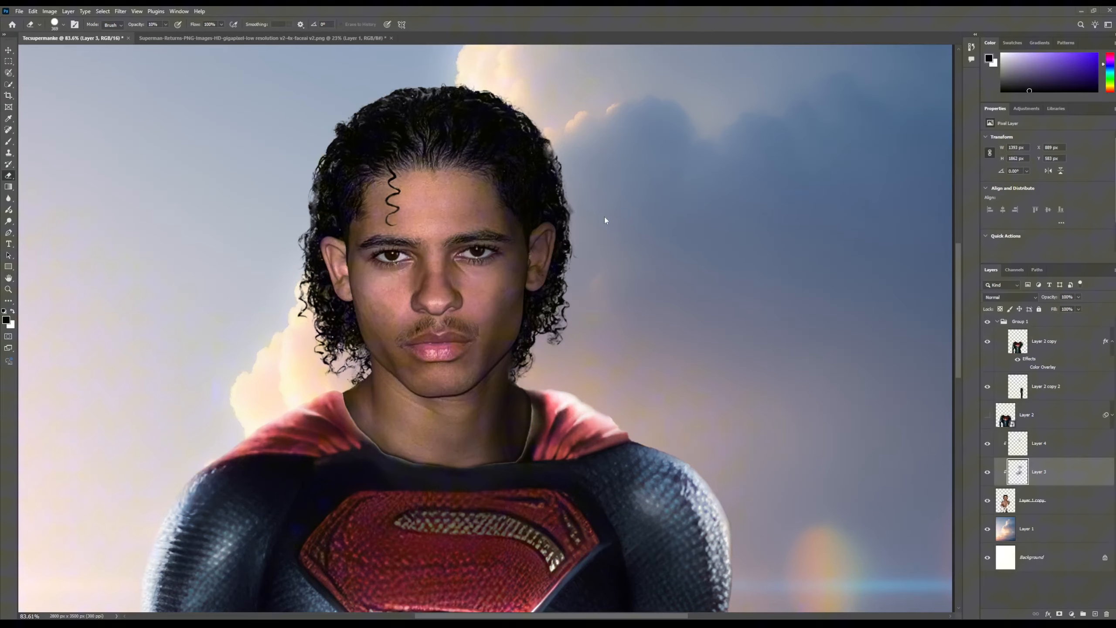
scroll(501, 467, "up", 4)
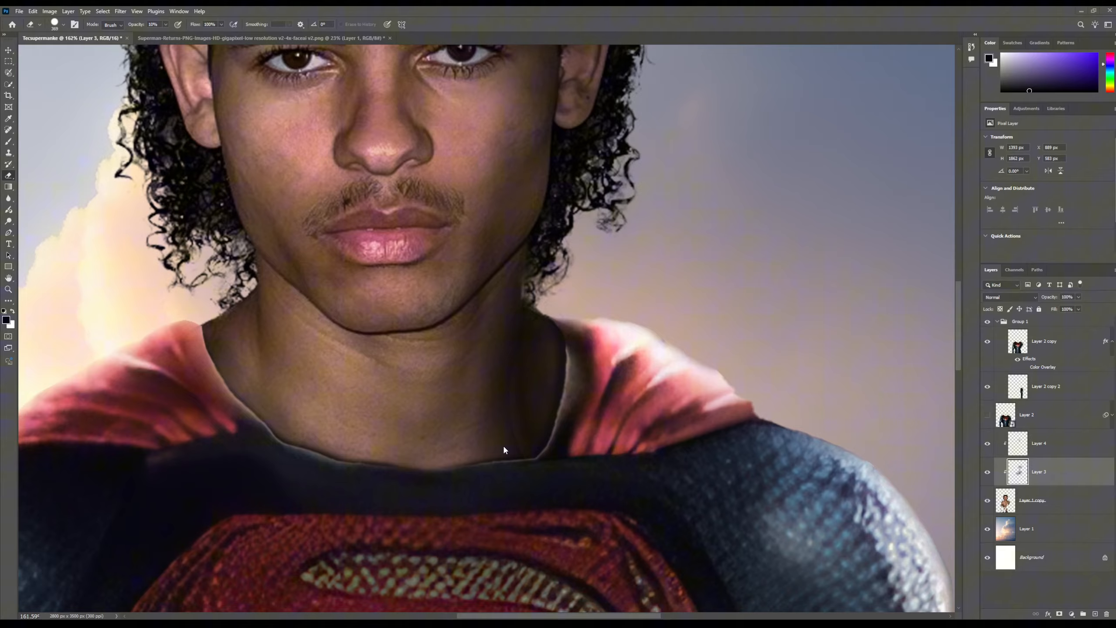
scroll(502, 445, "down", 1)
scroll(277, 411, "down", 1)
scroll(272, 418, "up", 1)
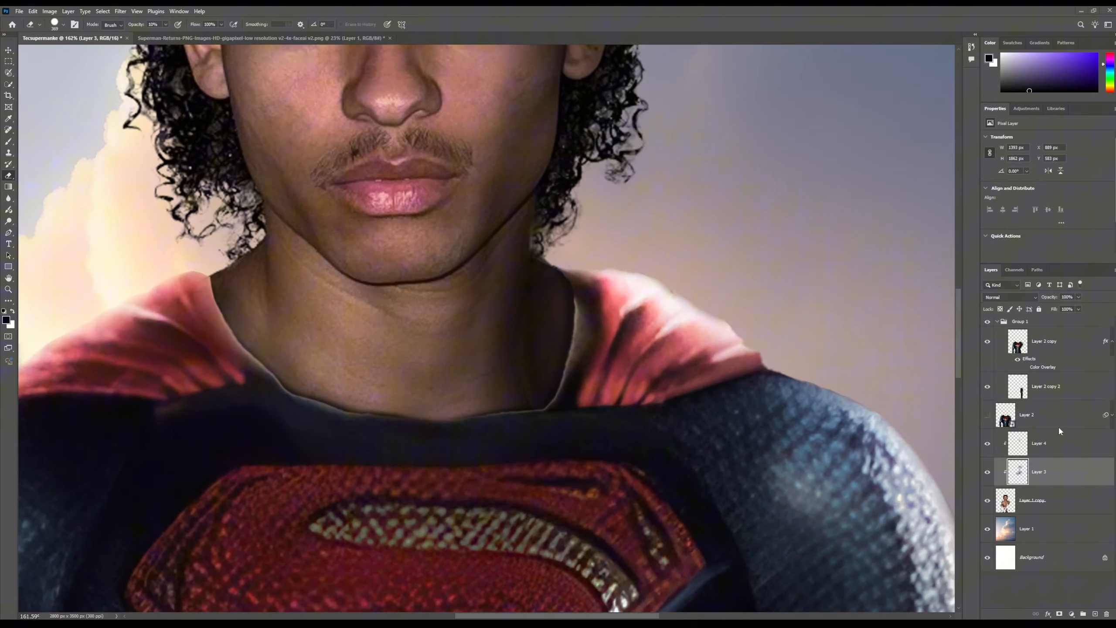
left_click(1044, 347)
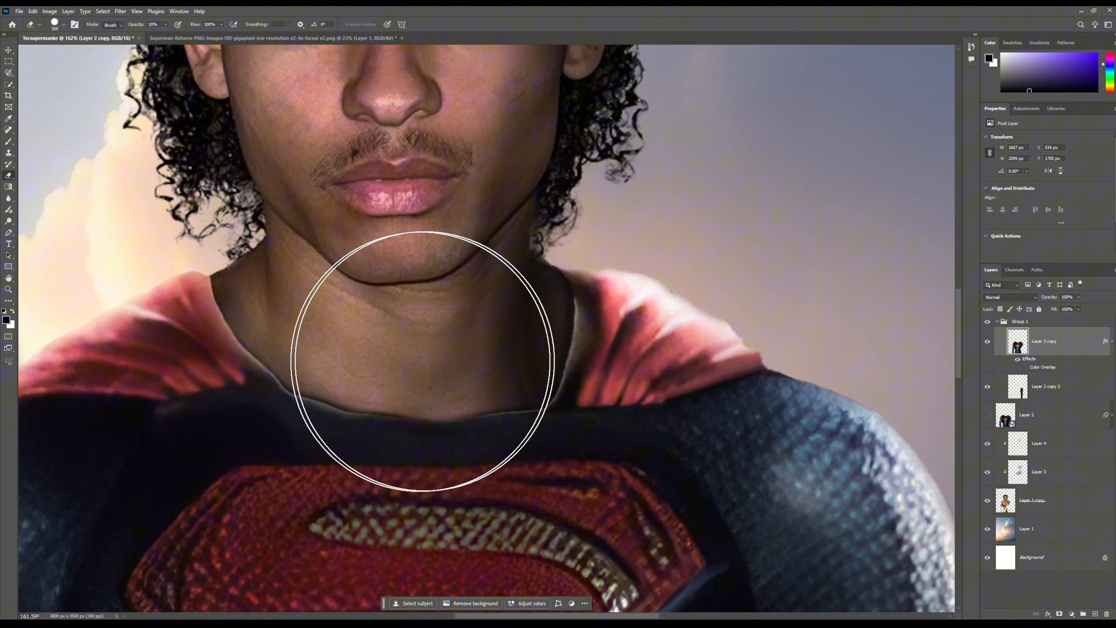
scroll(554, 334, "up", 2)
left_click(8, 52)
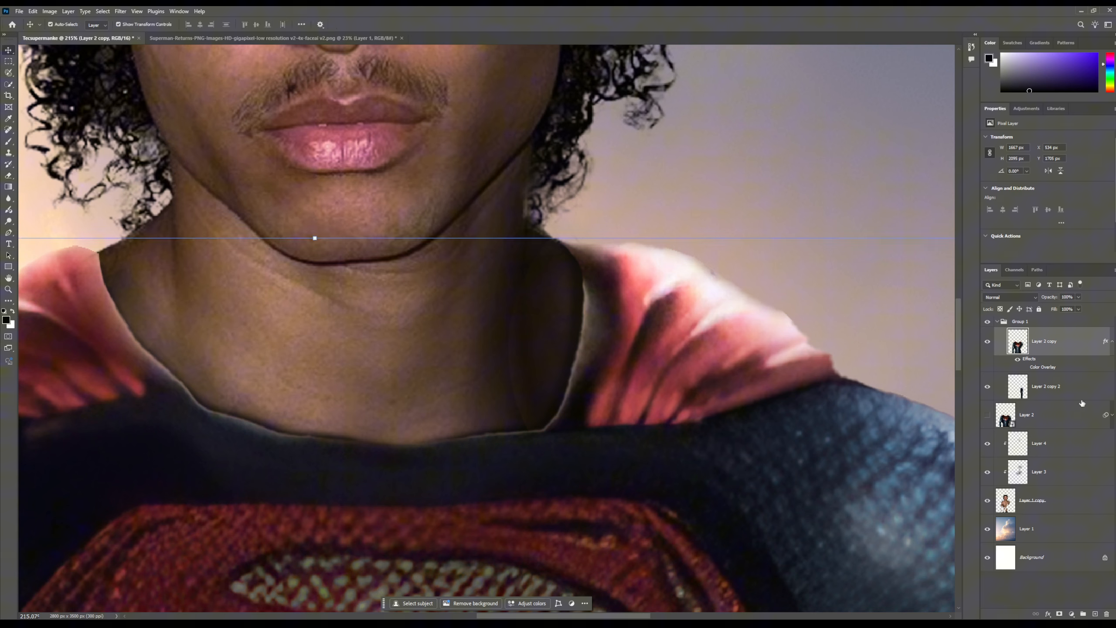
left_click(1095, 614)
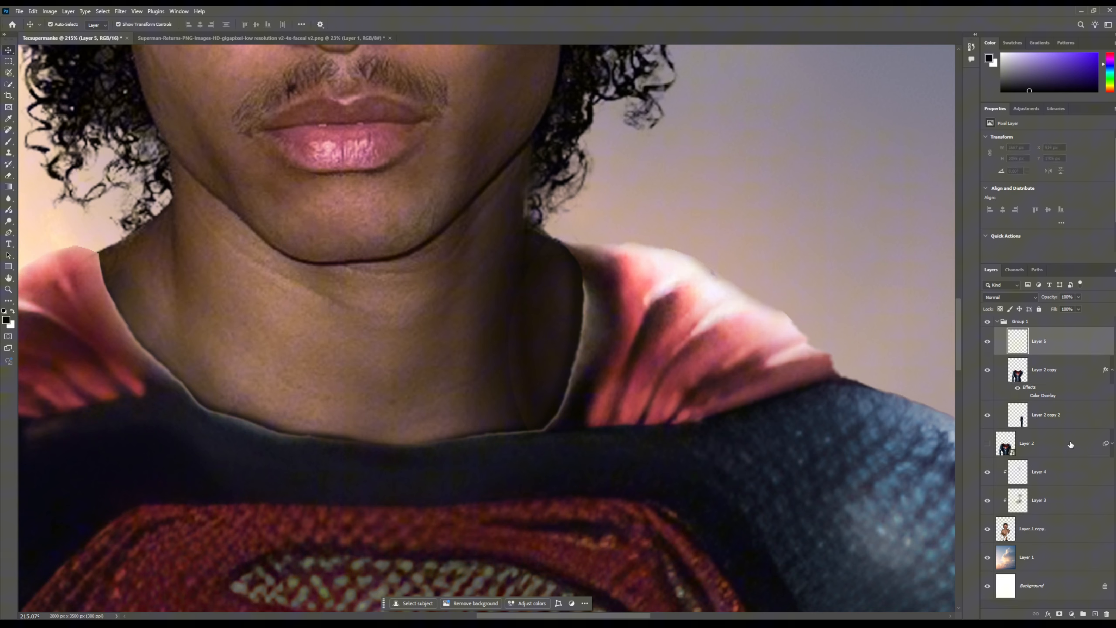
right_click(1056, 339)
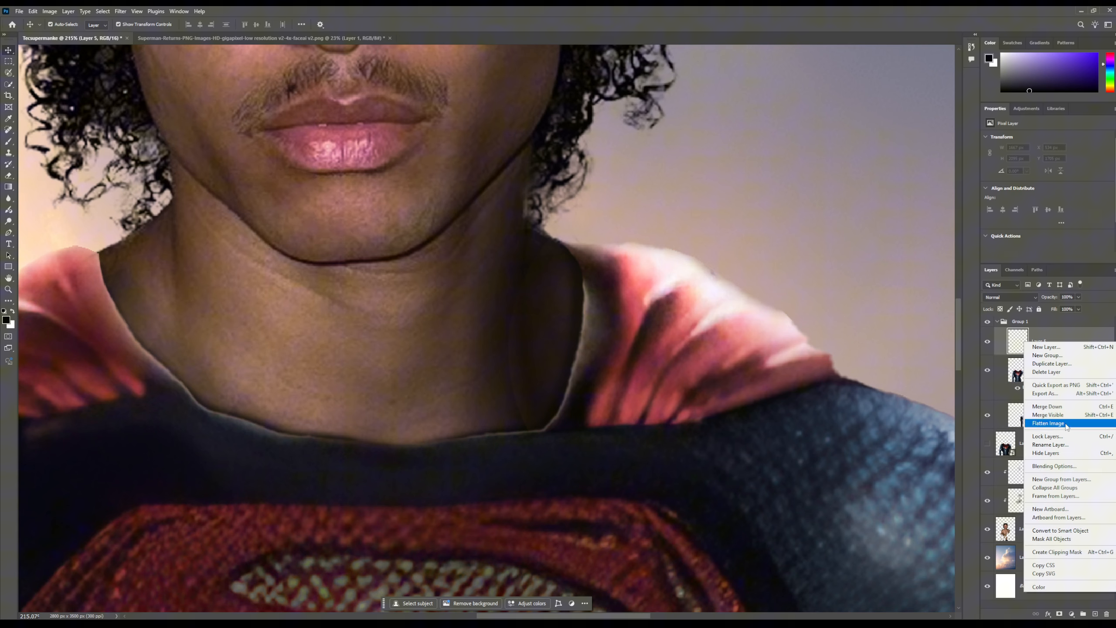
left_click(1057, 552)
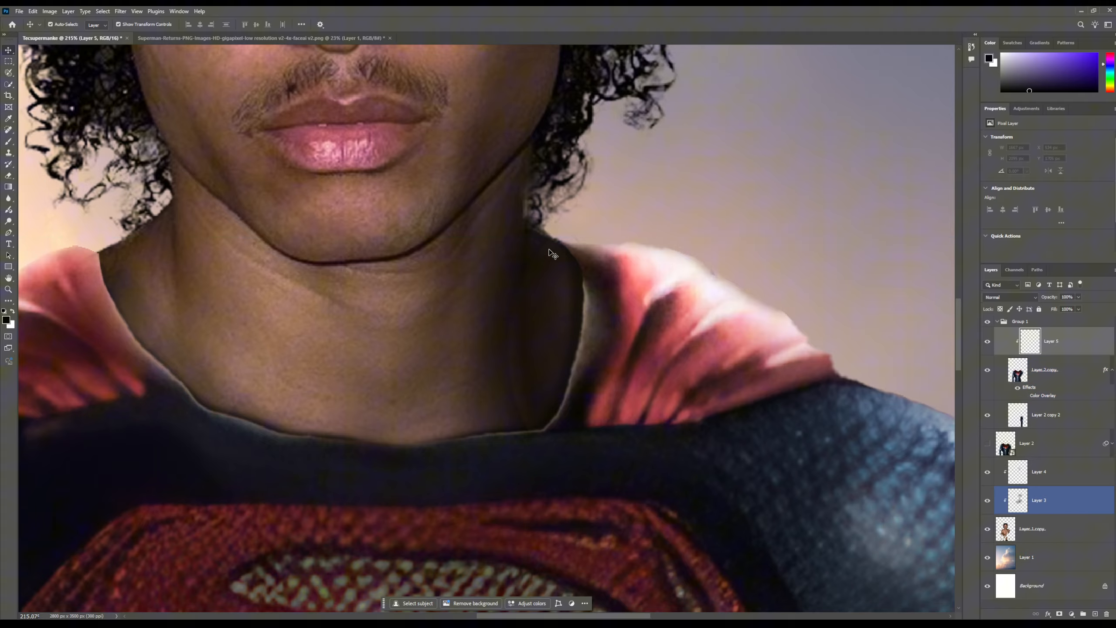
Step: Darken the light fringe along the suit's neckline with a small black brush on Layer 5
left_click(1039, 500)
key("e")
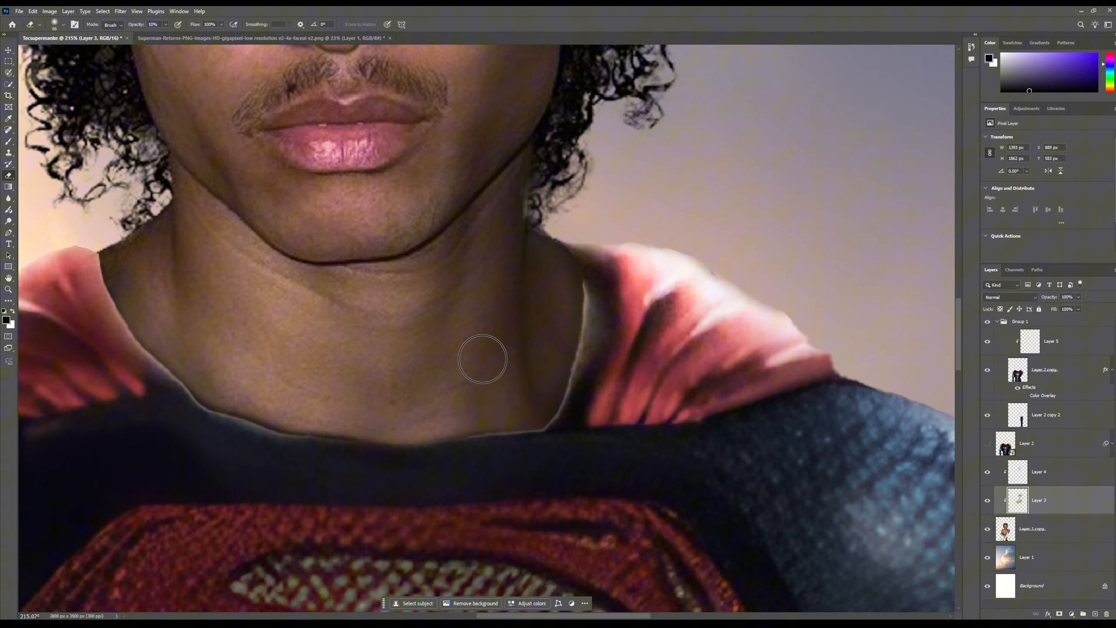
left_click(1050, 342)
key("b")
left_click(63, 24)
scroll(481, 459, "up", 5)
mouse_move(481, 459)
left_mouse_down()
mouse_move(522, 504)
mouse_move(594, 390)
left_mouse_up()
scroll(594, 390, "down", 5)
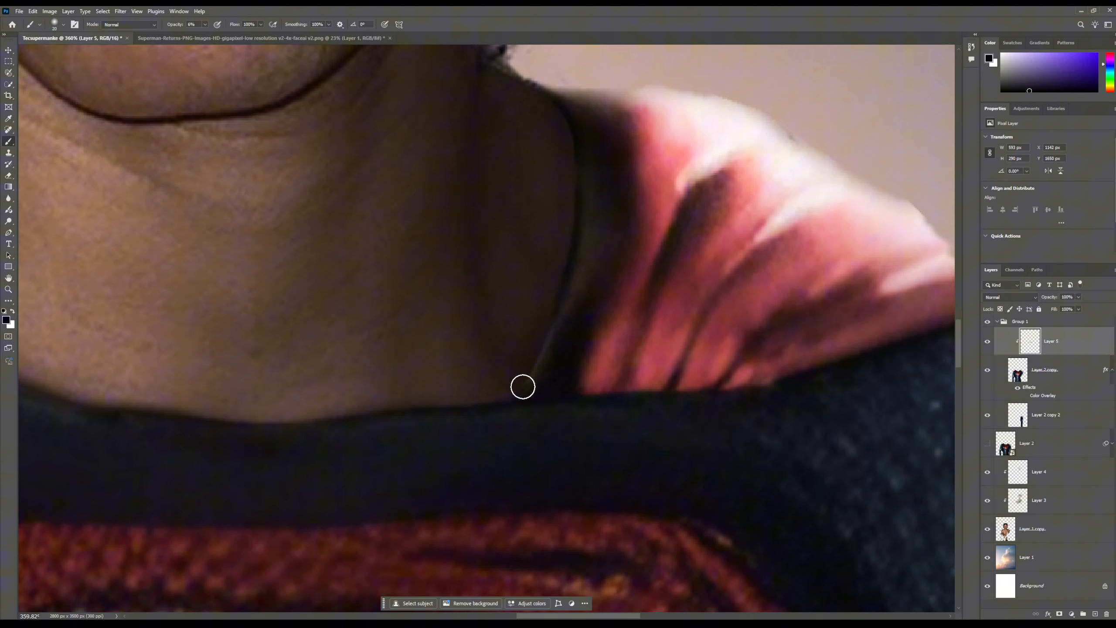
Step: Sample the cape's red and paint it over the cape beside the bright cloud on Layer 5
scroll(522, 387, "down", 4)
left_click(1039, 500)
scroll(492, 413, "down", 5)
left_click(1050, 342)
scroll(422, 410, "up", 5)
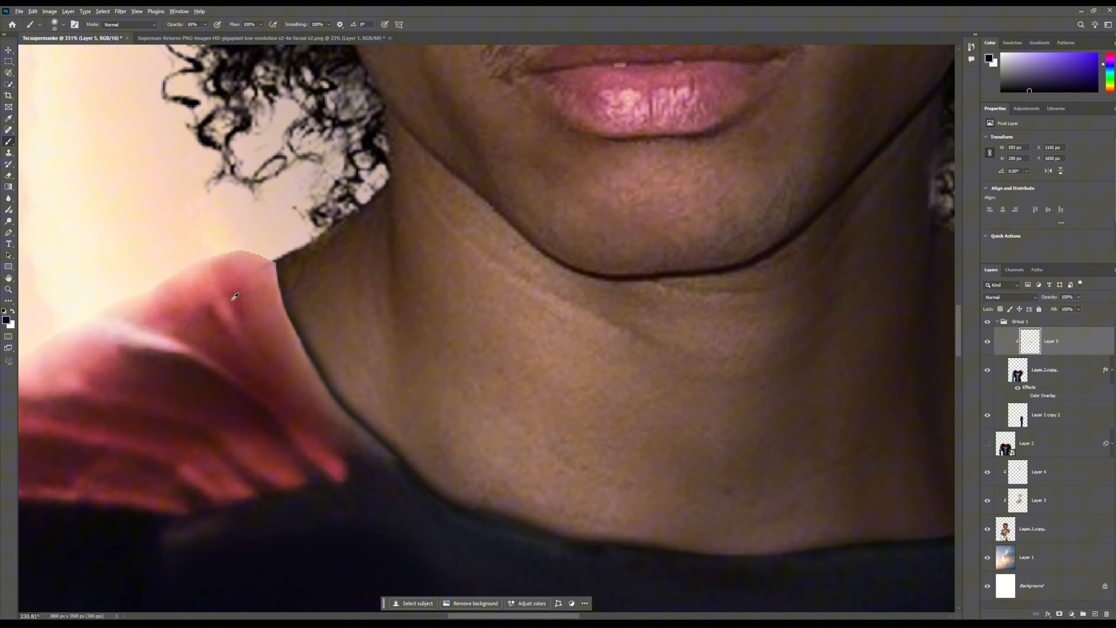
left_click(235, 297, "alt")
mouse_move(252, 303)
left_mouse_down()
mouse_move(281, 282)
mouse_move(294, 361)
mouse_move(198, 312)
left_mouse_up()
Step: Set the brush opacity to 49% and retouch the shading on Layer 3 with a short stroke
left_click(205, 25)
scroll(107, 406, "down", 4)
scroll(523, 379, "up", 5)
key("d")
left_click(62, 24)
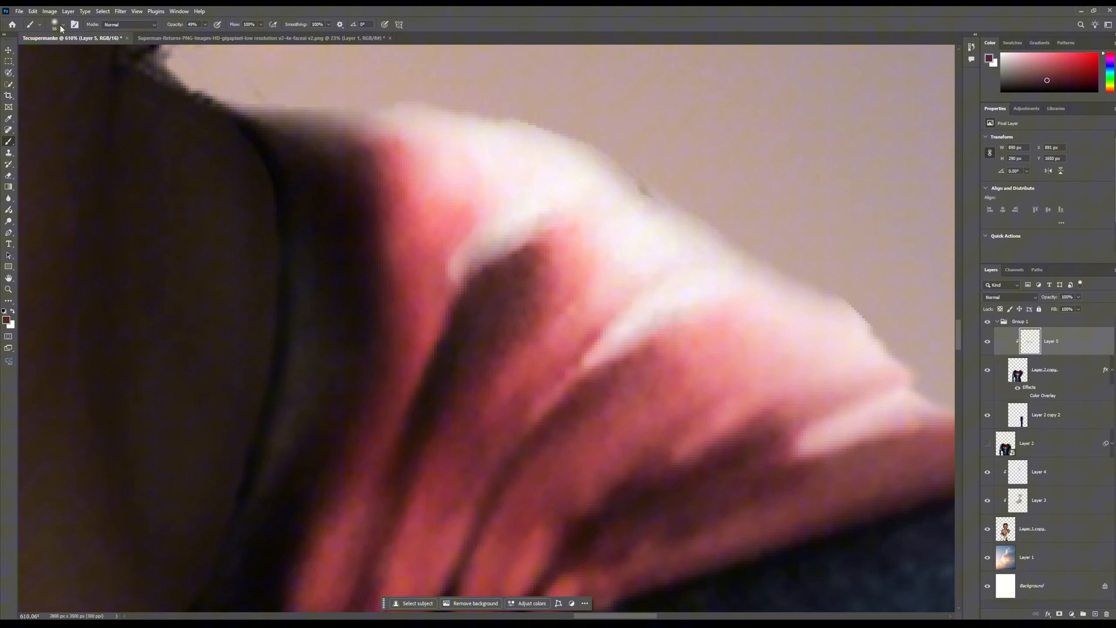
scroll(443, 423, "down", 3)
left_click(1039, 501)
scroll(521, 304, "down", 2)
scroll(503, 431, "down", 4)
left_click_drag(87, 336, 88, 369)
scroll(42, 405, "down", 3)
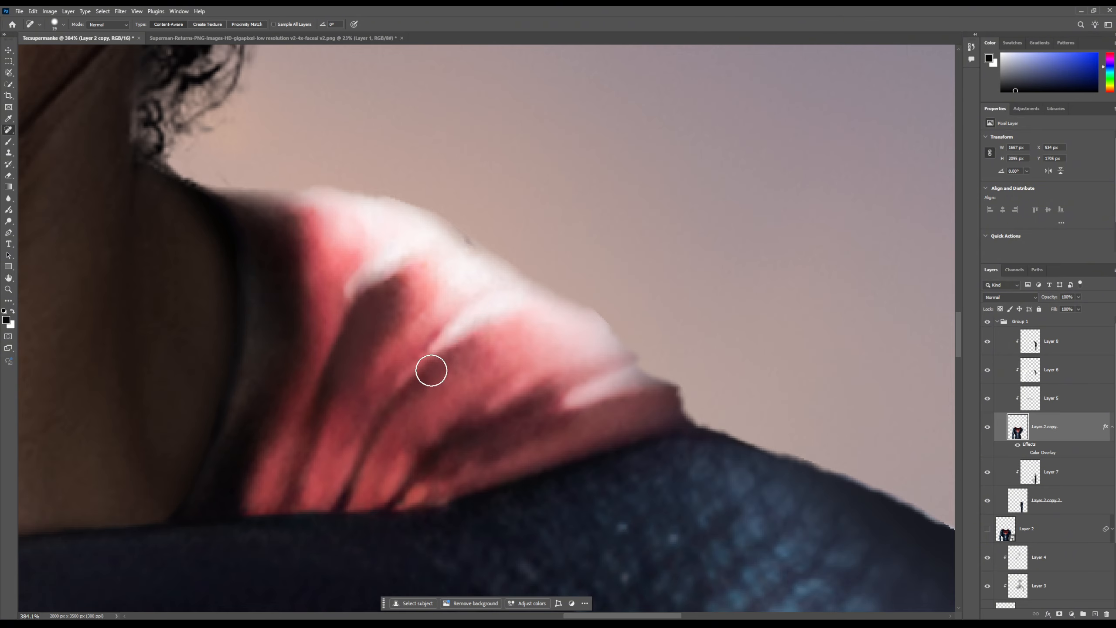
Step: Sample the red of the cape folds as the Brush tool's painting colour
right_click(12, 133)
left_click(8, 84)
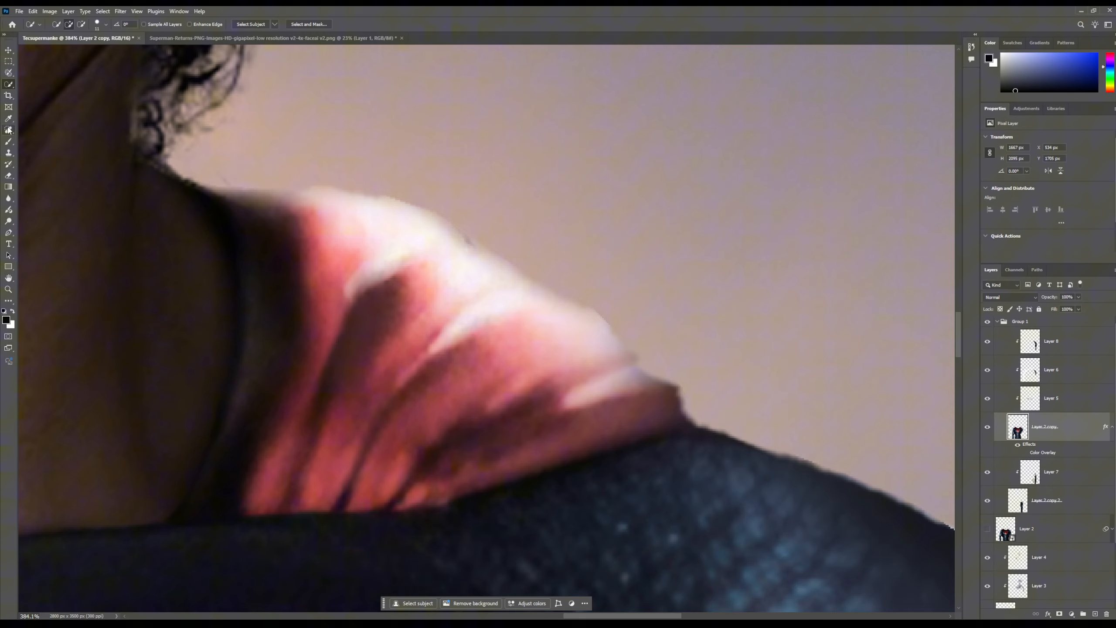
left_click(8, 142)
left_click(63, 25)
left_click(461, 351, "alt")
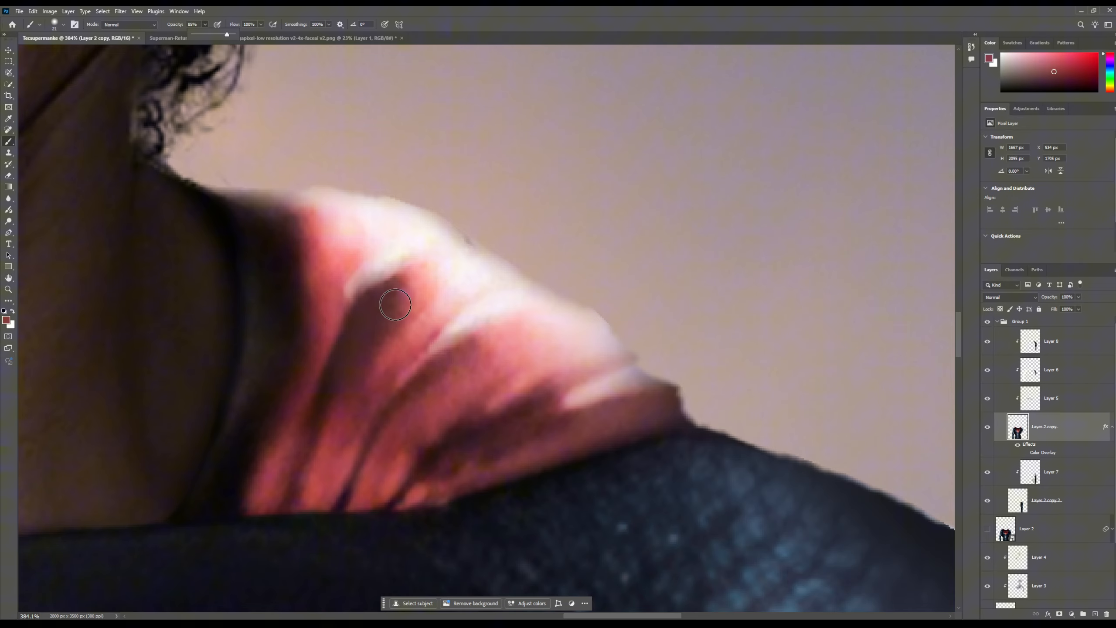
Step: Retouch the cape folds on Layer 2 copy with the Healing Brush, sampling from the adjacent red fabric
left_click(9, 131)
left_click(53, 147)
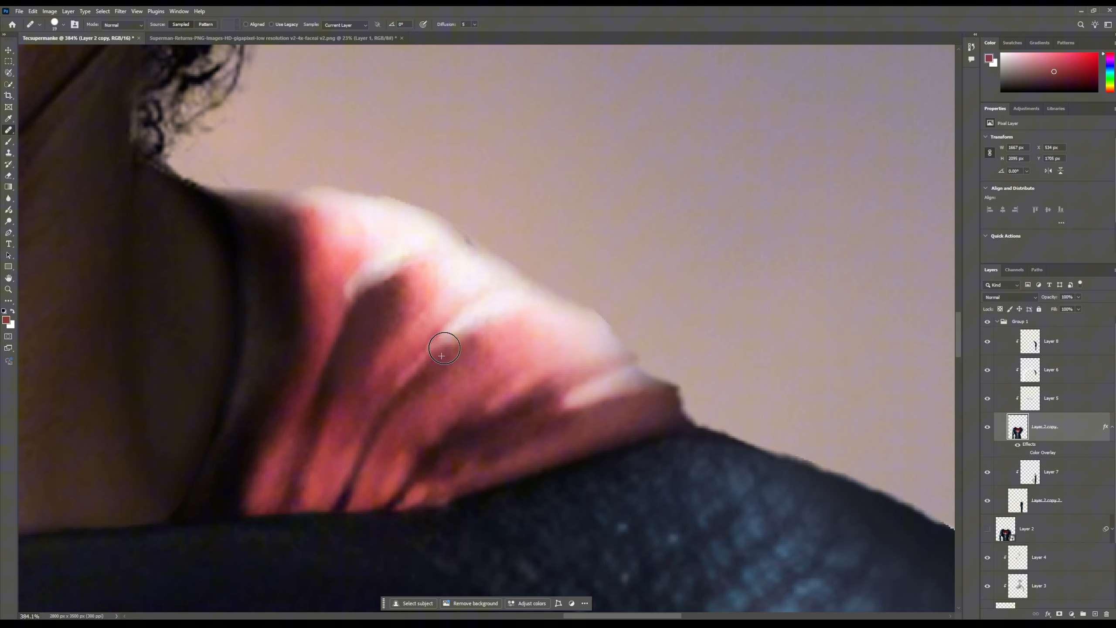
left_click(444, 349, "alt")
left_click_drag(420, 363, 553, 311)
scroll(434, 270, "down", 3)
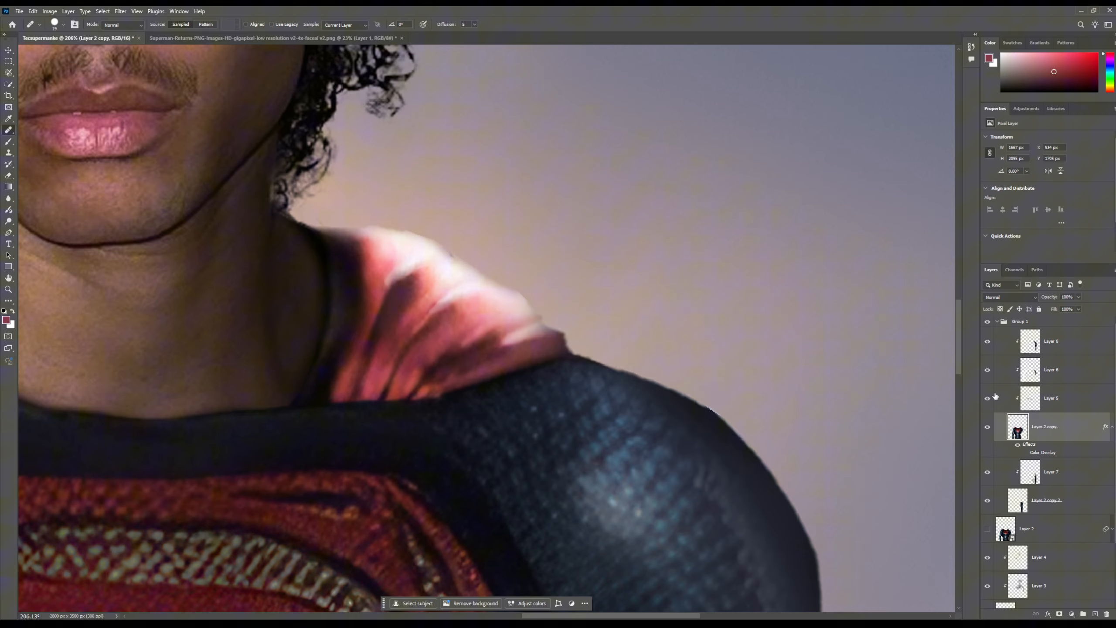
Step: Set the brush opacity to 41% and add a new clipped layer above Layer 8
key("b")
left_click_drag(205, 24, 204, 39)
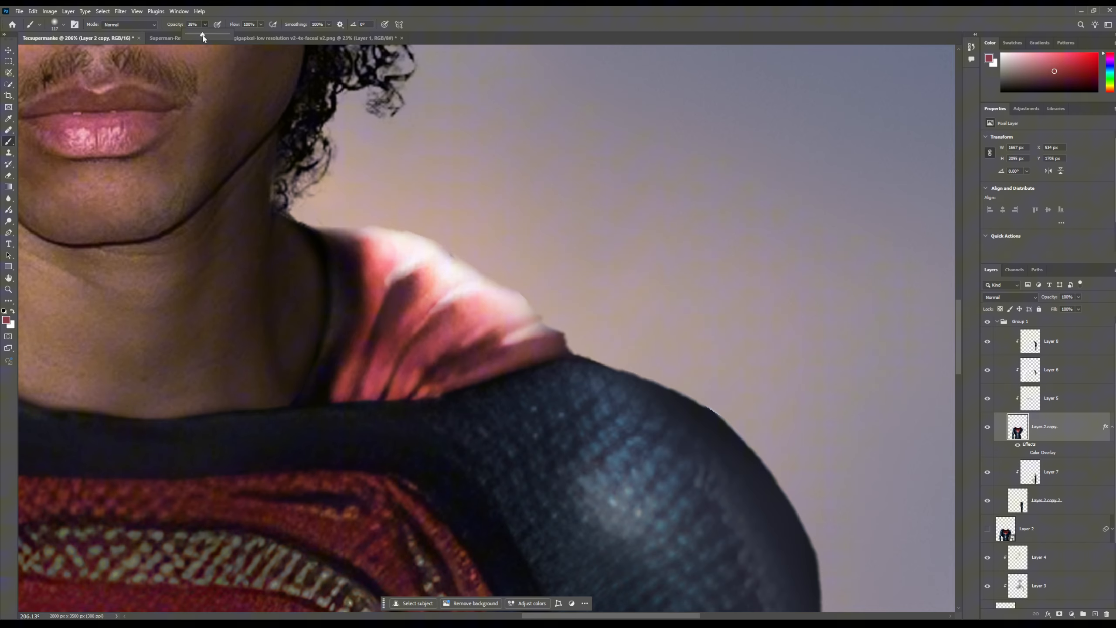
left_click(1059, 342)
left_click(1096, 613)
right_click(1053, 334)
left_click(1072, 534)
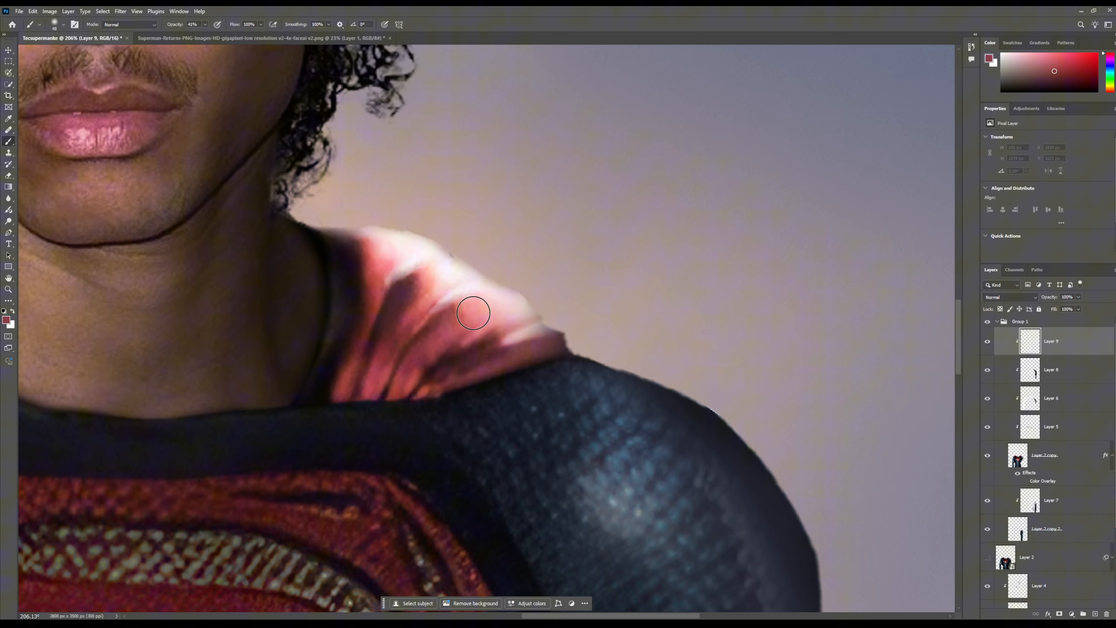
Step: Paint reds sampled from the cape over its white shoulder highlights on Layer 9
left_click_drag(473, 313, 589, 325)
mouse_move(433, 295)
left_mouse_down()
mouse_move(506, 288)
mouse_move(418, 283)
mouse_move(386, 245)
left_mouse_up()
left_click(415, 268, "alt")
left_click(367, 240, "alt")
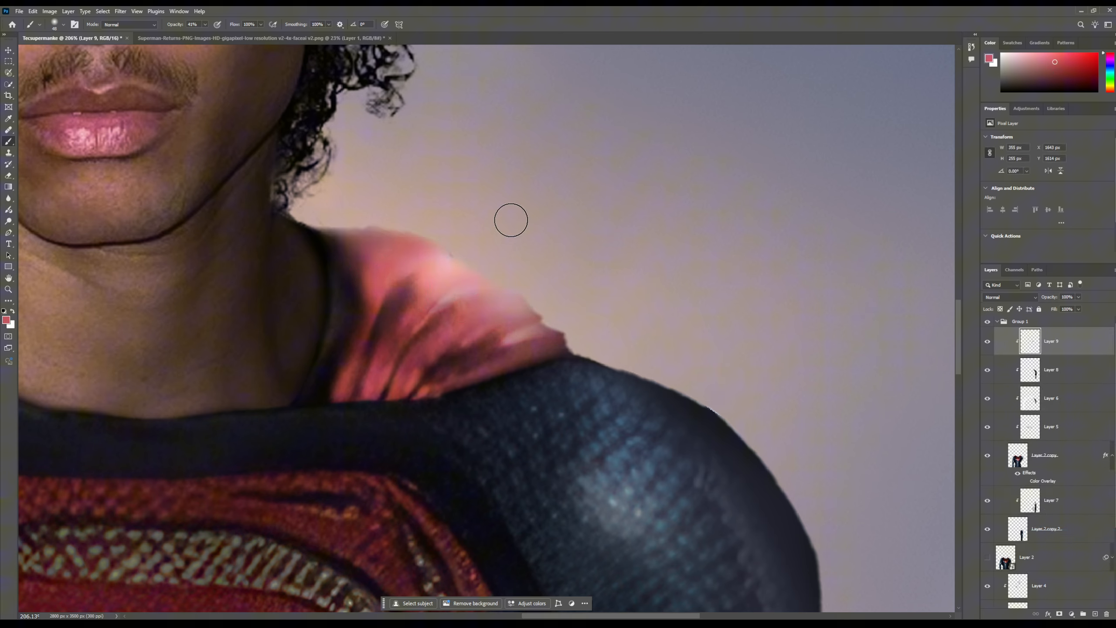
Step: Erase the blurred upper edge of the cape near the neck on Layer 2 copy with the Eraser at 100% opacity
scroll(518, 252, "down", 5)
scroll(492, 305, "up", 3)
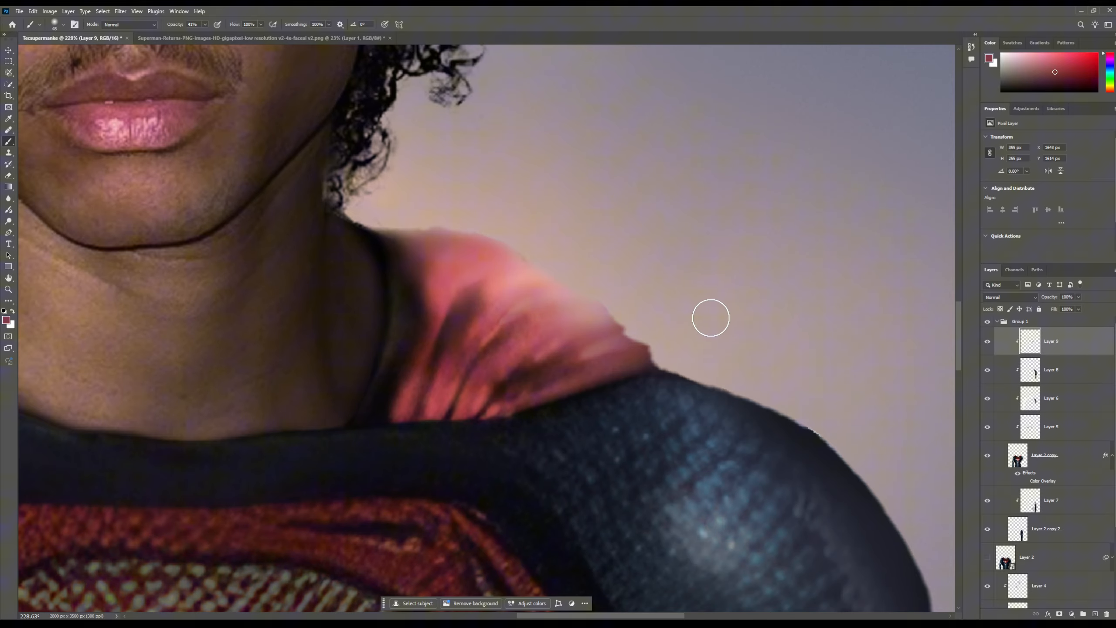
scroll(686, 307, "down", 4)
scroll(624, 281, "up", 2)
scroll(589, 303, "up", 7)
left_click(1051, 456)
key("e")
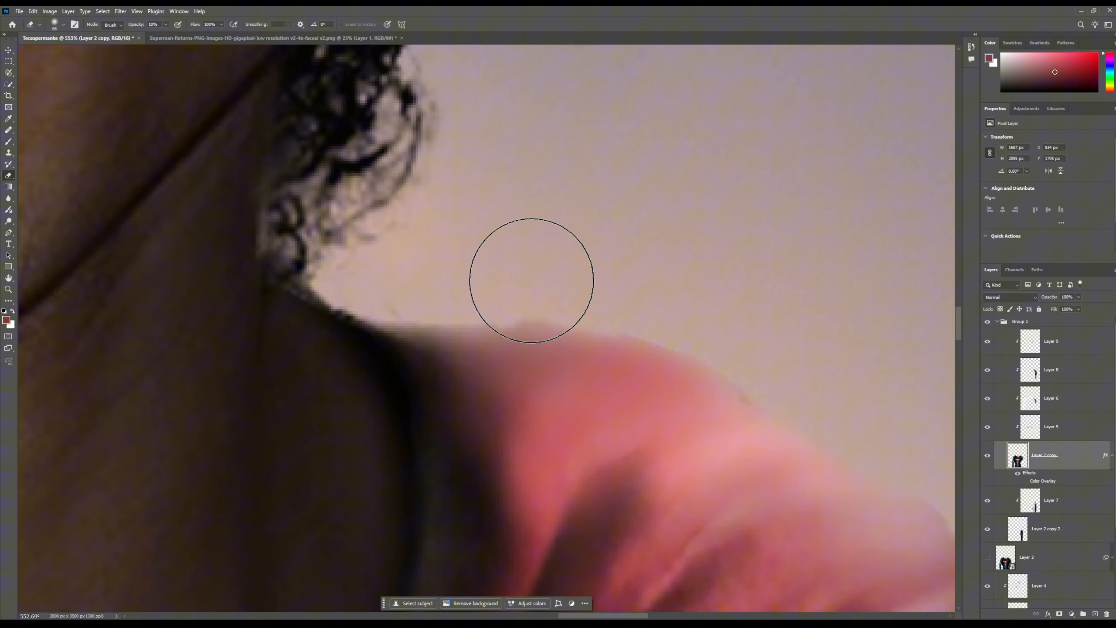
left_click(64, 24)
left_click_drag(573, 279, 454, 258)
scroll(783, 349, "down", 4)
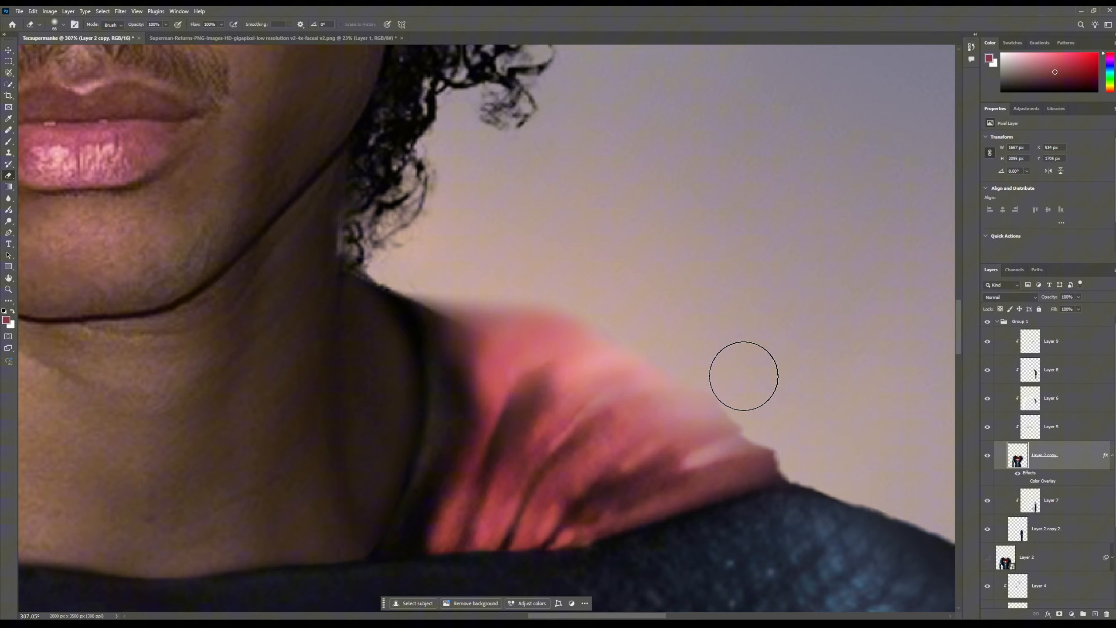
Step: Adjust the eraser tip and trim the cape's outer edge where it meets the shoulder on Layer 2 copy
left_click(63, 25)
mouse_move(49, 73)
left_mouse_down()
mouse_move(83, 72)
mouse_move(67, 56)
left_mouse_up()
left_click_drag(786, 454, 786, 437)
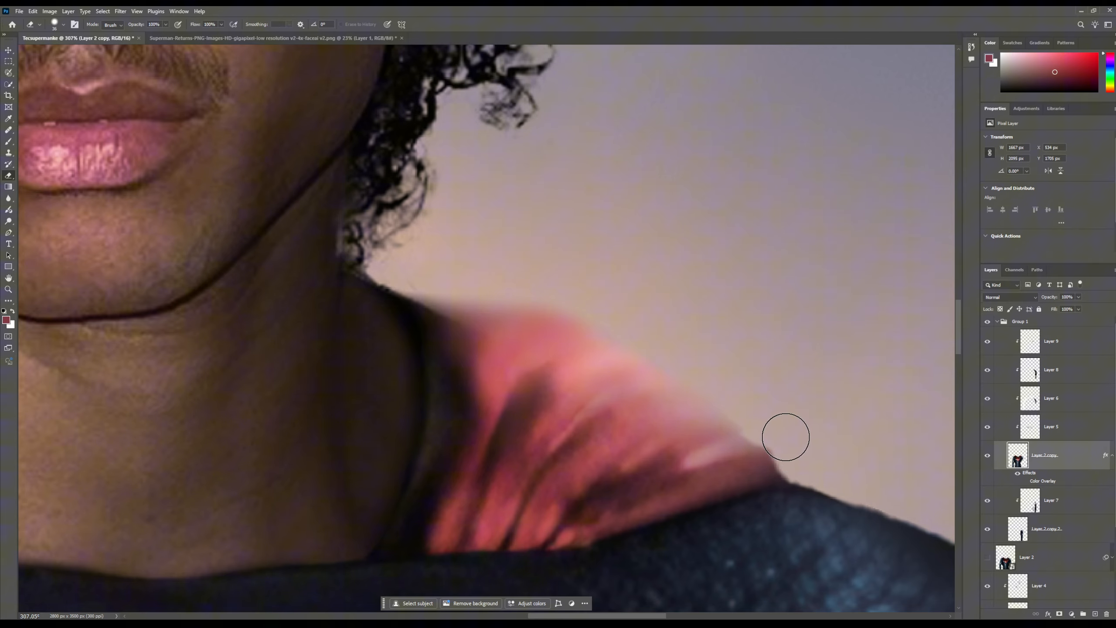
scroll(888, 487, "down", 3)
scroll(825, 488, "up", 2)
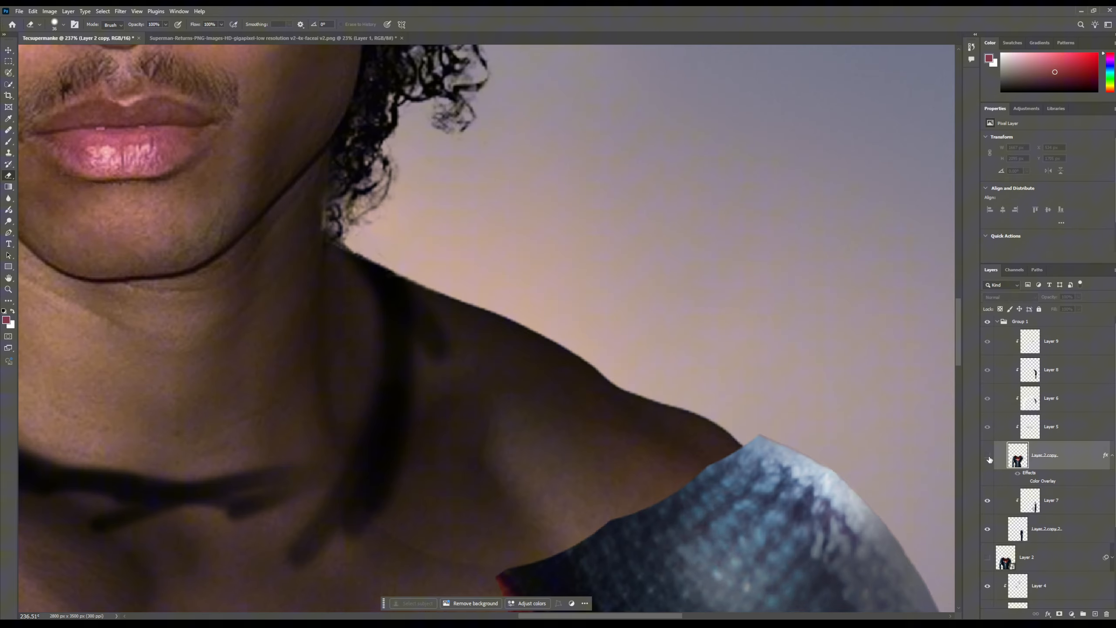
Step: Select Layer 7, then Layer 2 copy 2, and examine how the arm and cape edges fit the whole figure
left_click(1043, 500)
left_click(1053, 530)
scroll(840, 528, "down", 3)
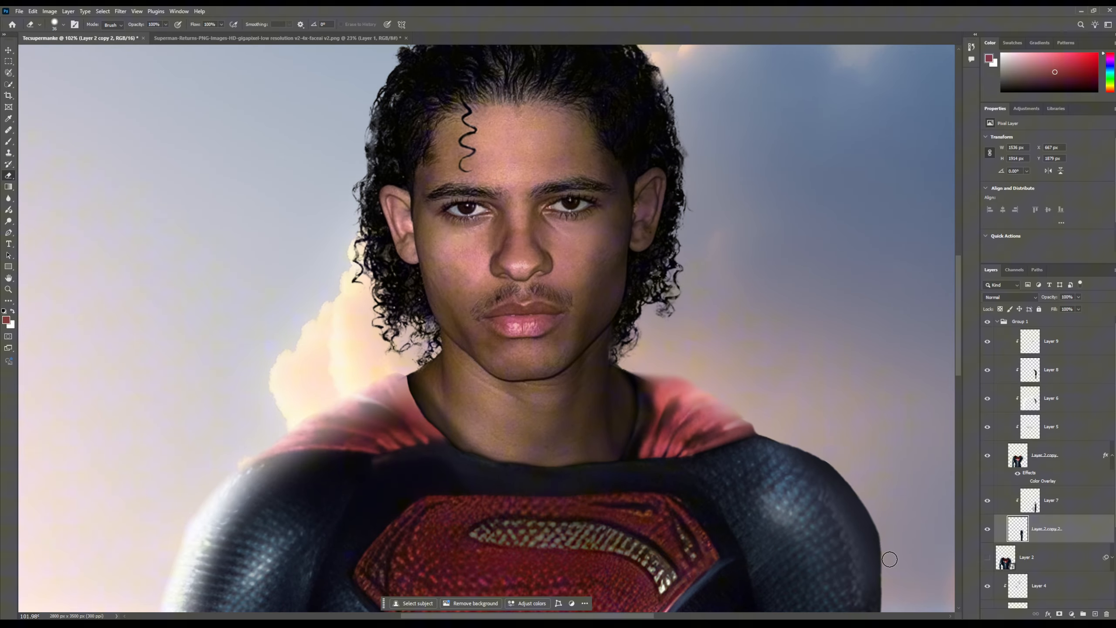
scroll(399, 405, "up", 1)
Step: Clip the empty Layer 6 to the suit layer below and switch to the Brush tool with a white foreground colour
left_click(1035, 358)
key("b")
key("d")
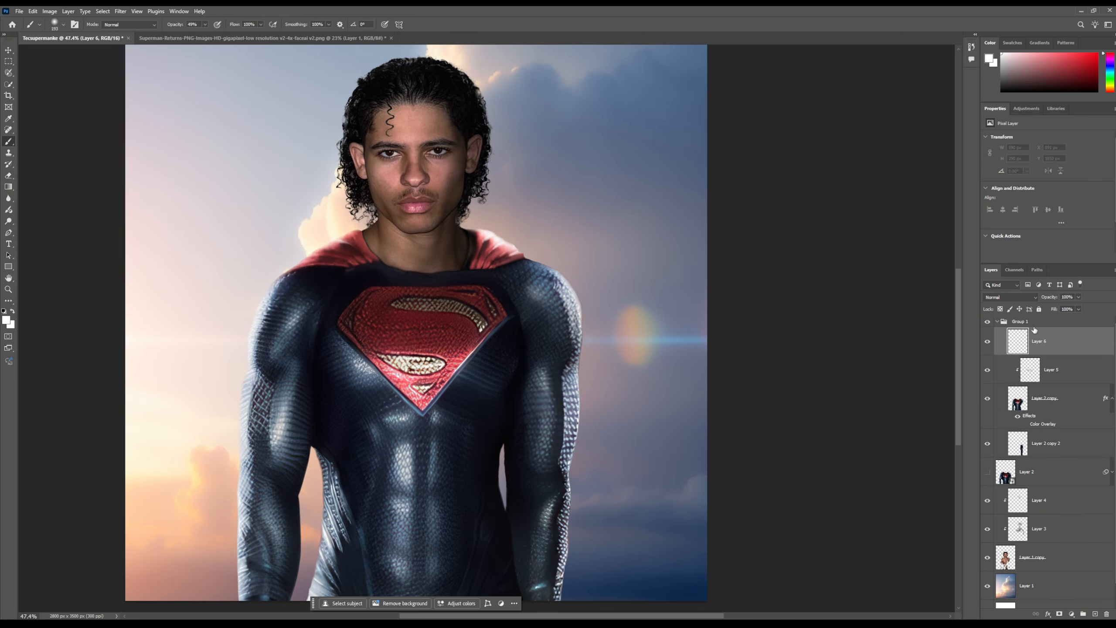
right_click(1031, 342)
key("Escape")
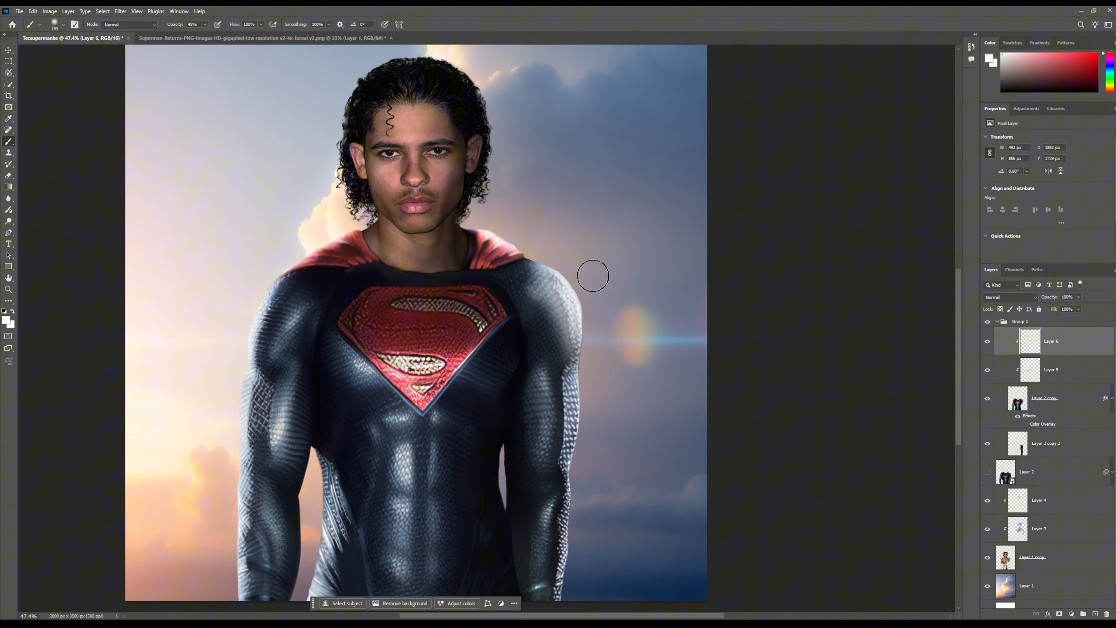
Step: Try white highlight strokes along the outer edges of the suit's shoulders, undoing each attempt
key("ctrl+z")
mouse_move(315, 251)
left_mouse_down()
mouse_move(233, 335)
mouse_move(205, 433)
left_mouse_up()
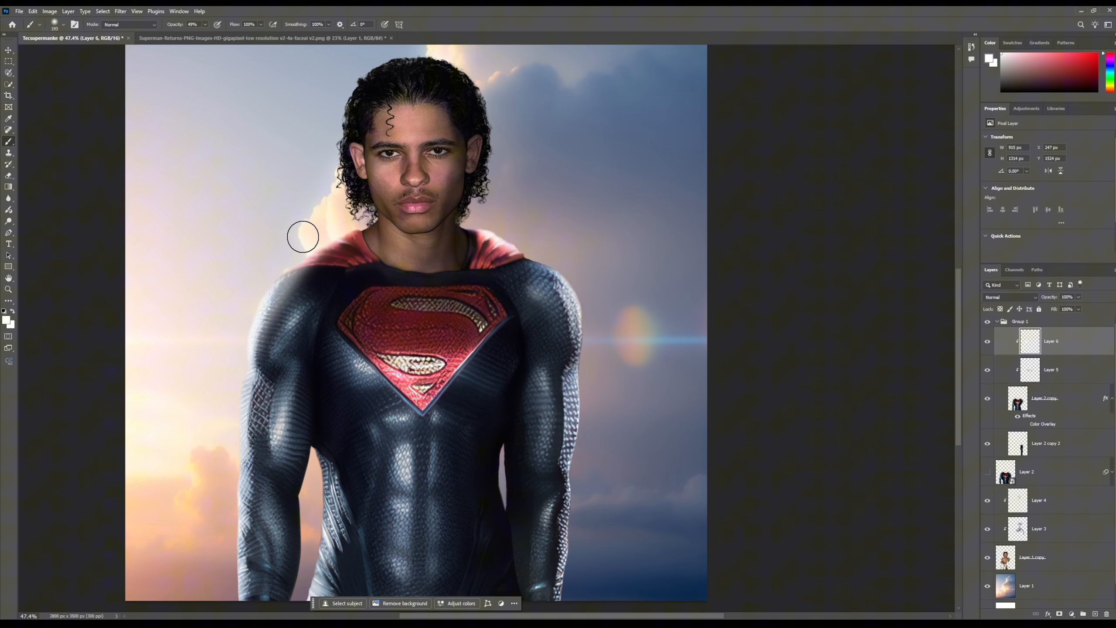
key("ctrl+z")
mouse_move(225, 342)
left_mouse_down()
mouse_move(314, 247)
mouse_move(539, 184)
left_mouse_up()
key("ctrl+z")
Step: Paint soft white rim light along the suit's sunlit shoulder and arm on Layer 6 using a 143 px brush
mouse_move(193, 369)
left_mouse_down()
mouse_move(452, 171)
mouse_move(579, 163)
left_mouse_up()
left_click(64, 24)
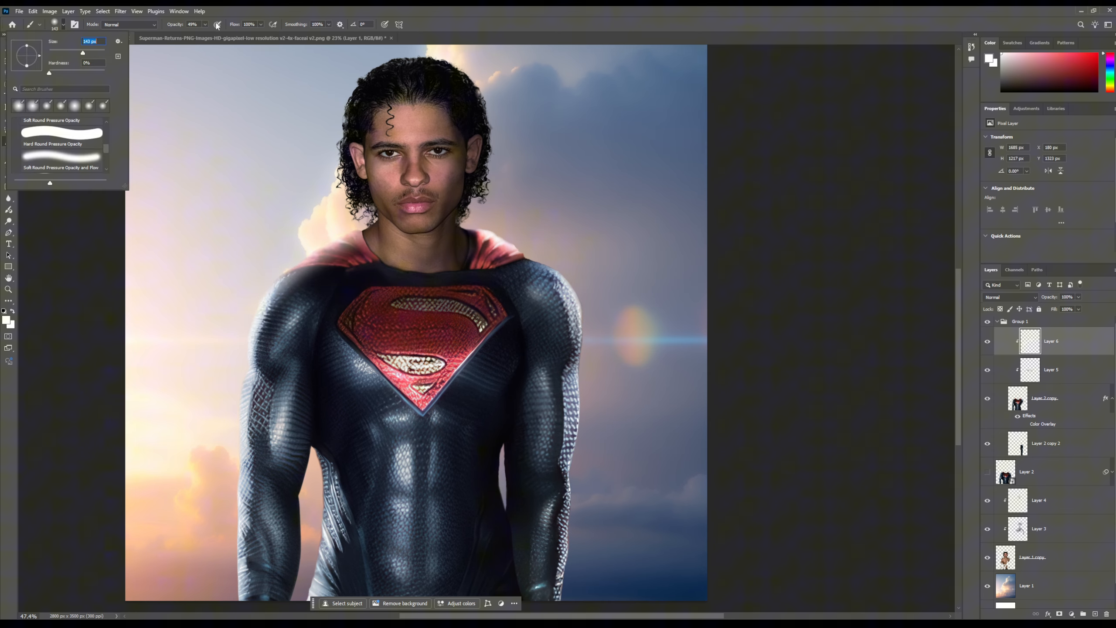
key("Return")
left_click_drag(276, 285, 253, 418)
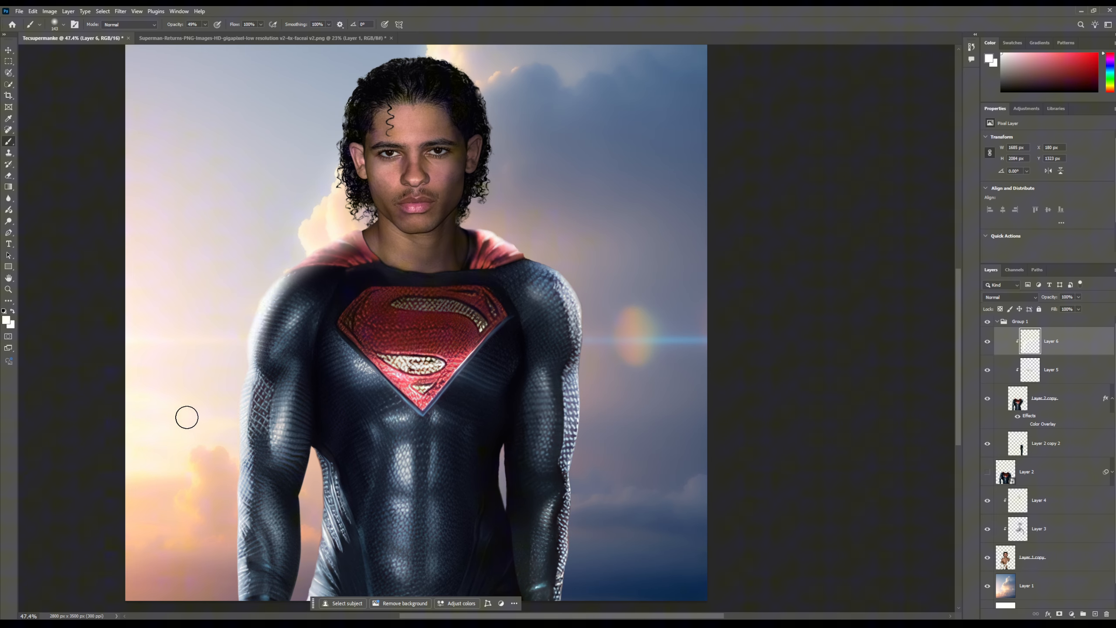
Step: Add a new layer above Layer 2 copy 2 and clip it to that layer
left_click(1053, 449)
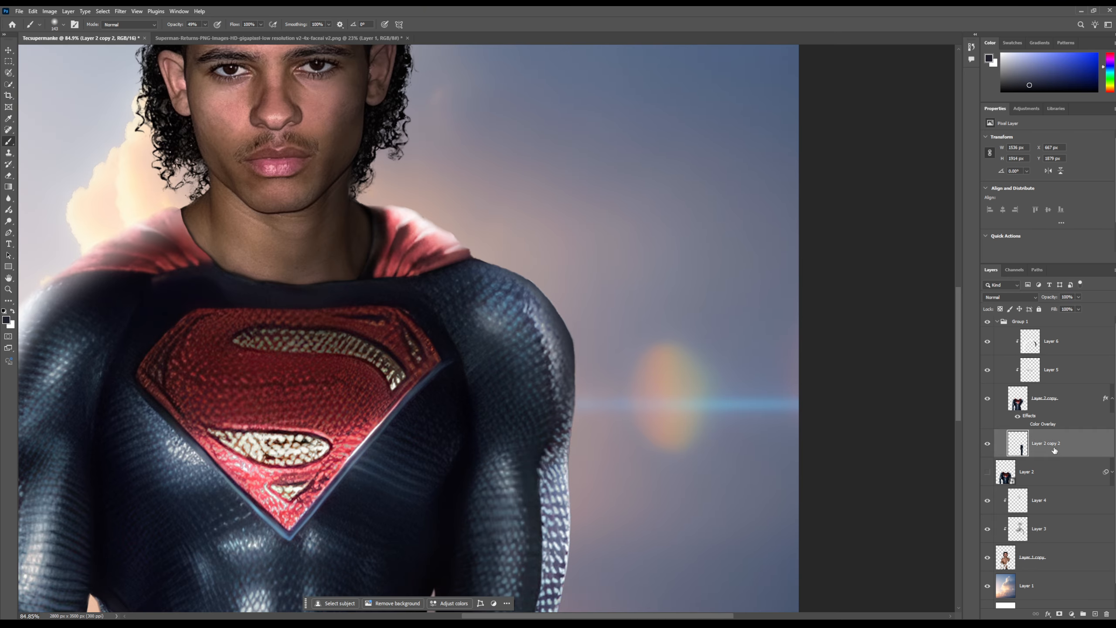
left_click(1095, 614)
right_click(1041, 445)
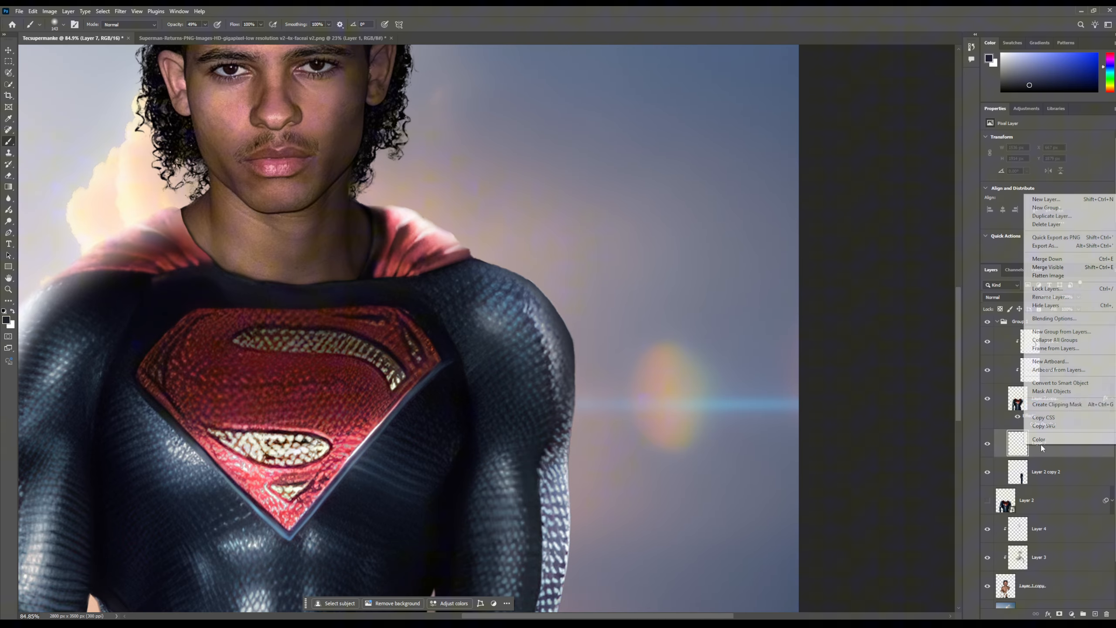
left_click(1059, 361)
Step: Paint dark navy over the bright rim along the outer edge of the shaded upper arm on Layer 7
scroll(615, 519, "up", 3)
scroll(581, 409, "down", 2)
left_click_drag(607, 317, 578, 475)
left_click_drag(556, 310, 576, 455)
left_click_drag(597, 341, 570, 571)
scroll(616, 342, "down", 4)
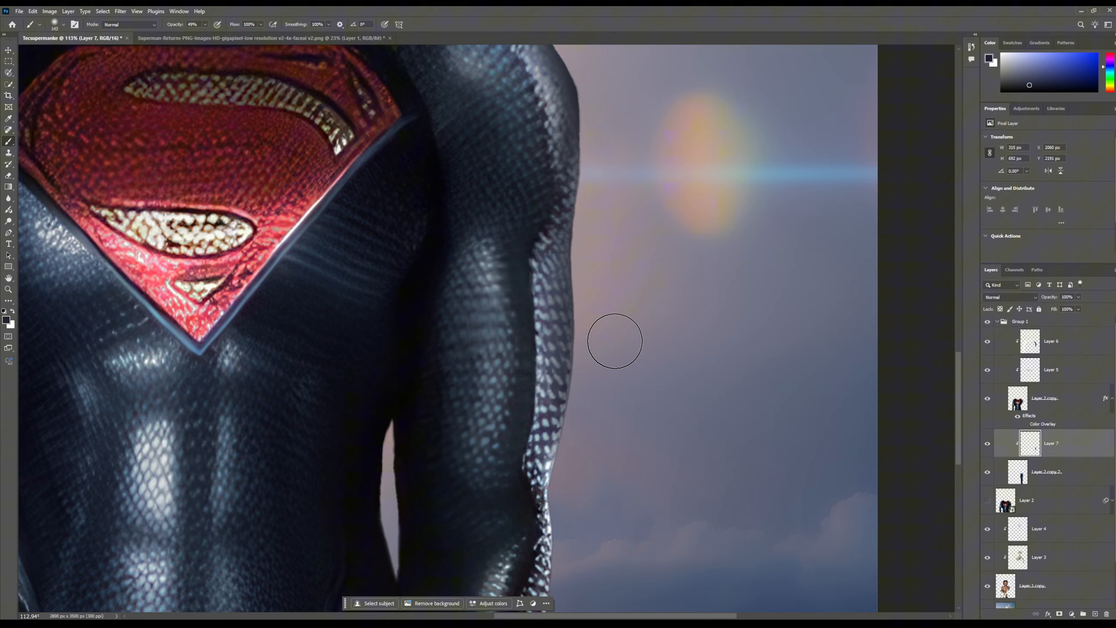
left_click_drag(593, 247, 568, 530)
left_click_drag(567, 459, 577, 396)
Step: Darken the white edge highlights along the shaded forearm down to the image's lower border on Layer 7
scroll(628, 170, "down", 4)
left_click_drag(602, 176, 568, 627)
scroll(584, 396, "down", 3)
left_click_drag(582, 373, 544, 603)
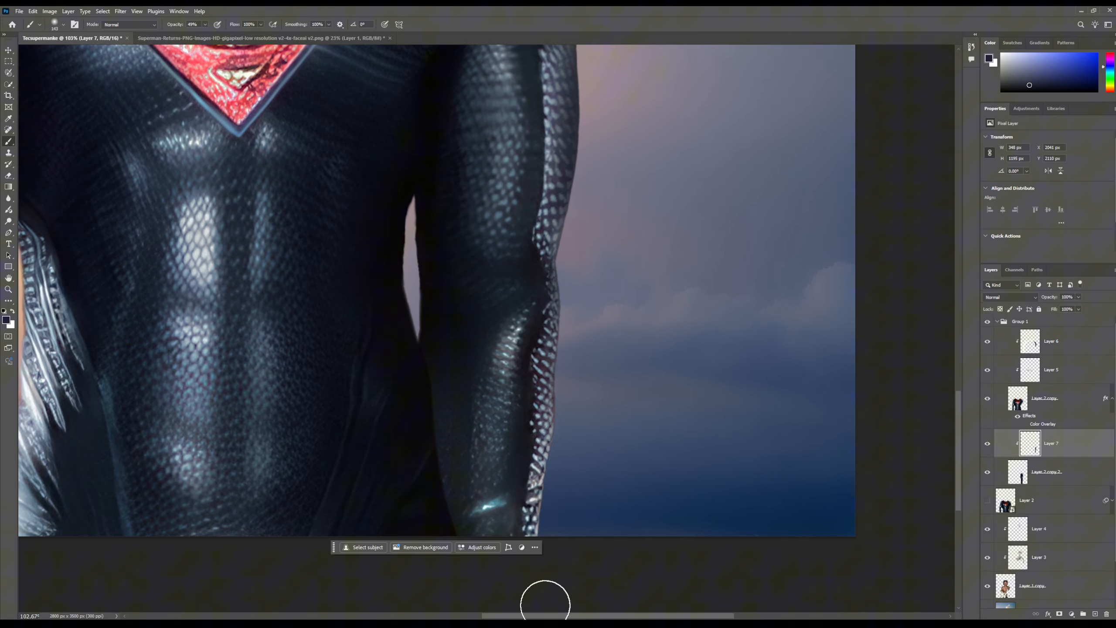
left_click_drag(603, 120, 537, 627)
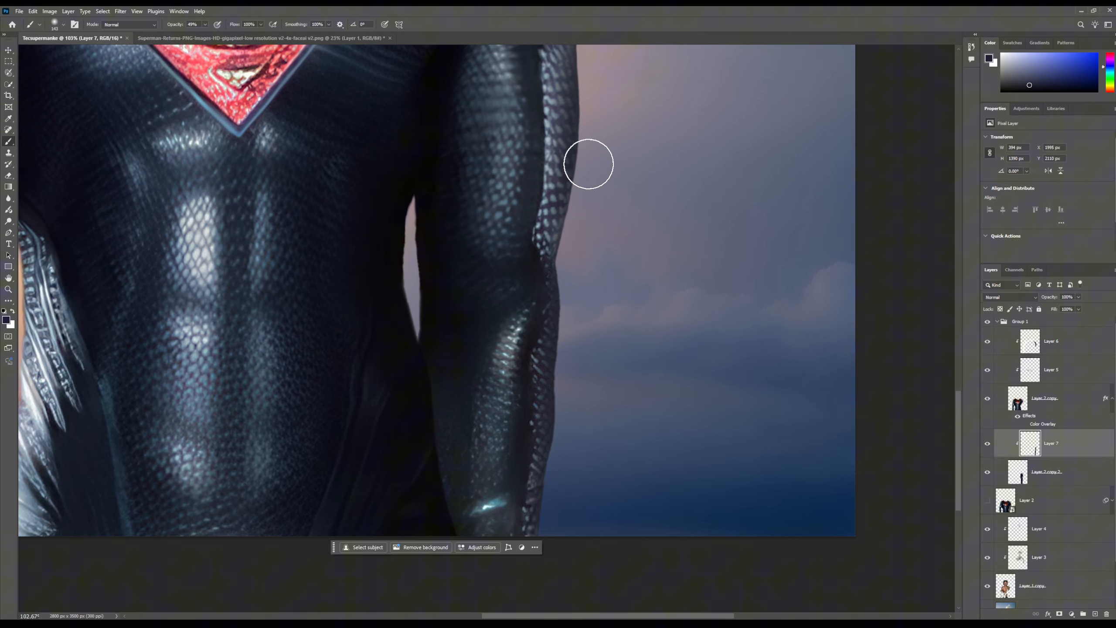
scroll(587, 185, "up", 2)
left_click_drag(547, 308, 576, 27)
scroll(604, 231, "up", 1)
scroll(580, 290, "down", 10)
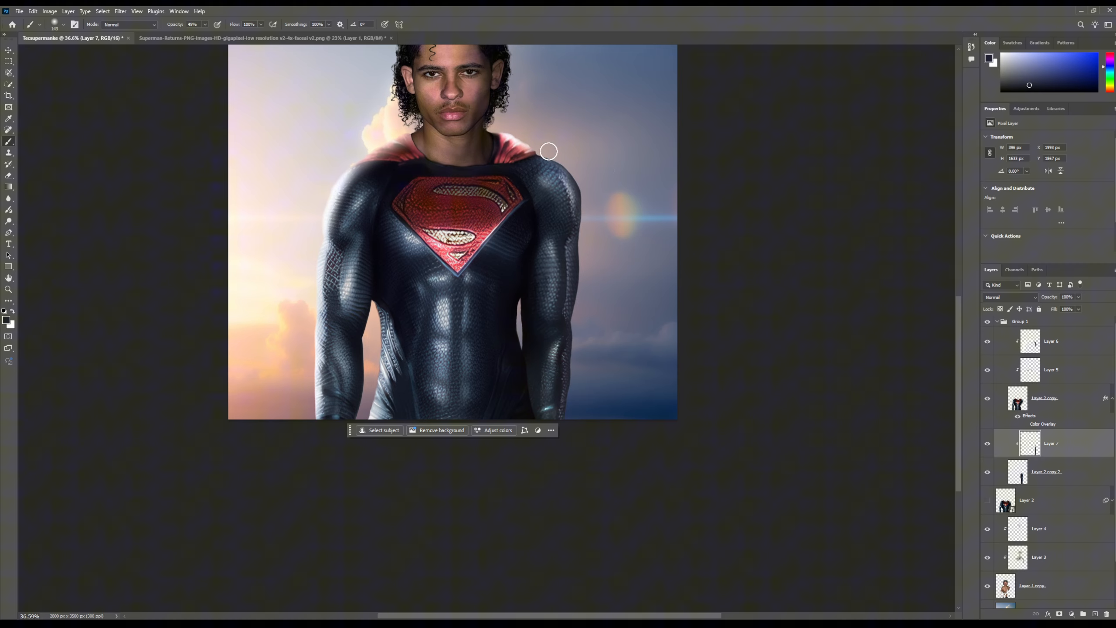
Step: Select Layer 6 and add a new clipped layer above it for shading the shoulder
key("alt+bracketright")
key("alt+bracketright")
key("alt+bracketright")
scroll(600, 150, "up", 6)
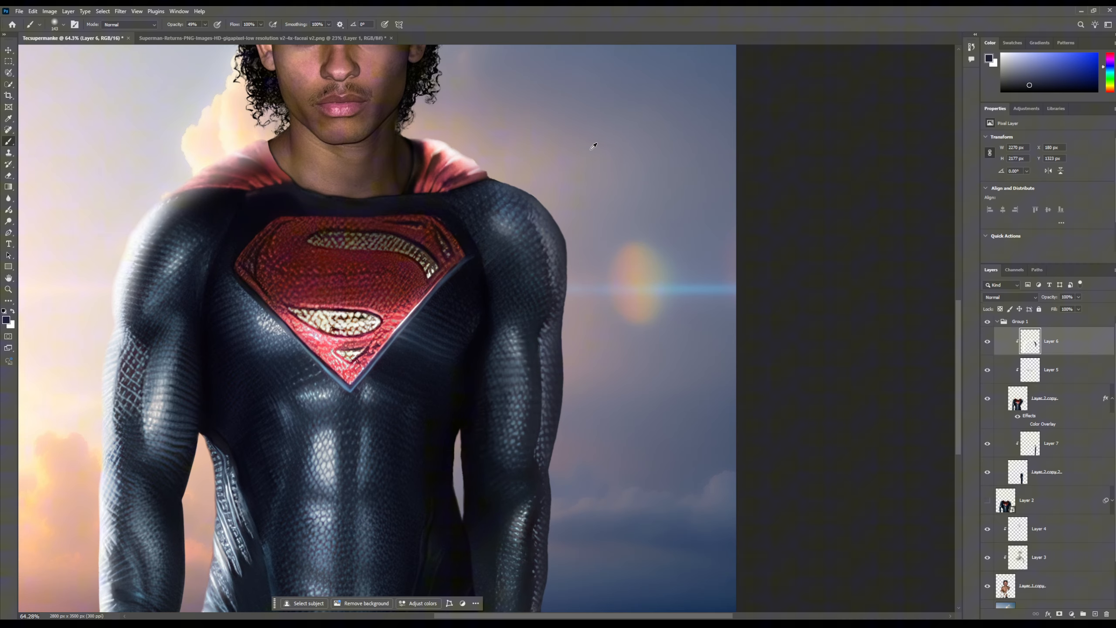
left_click(1096, 614)
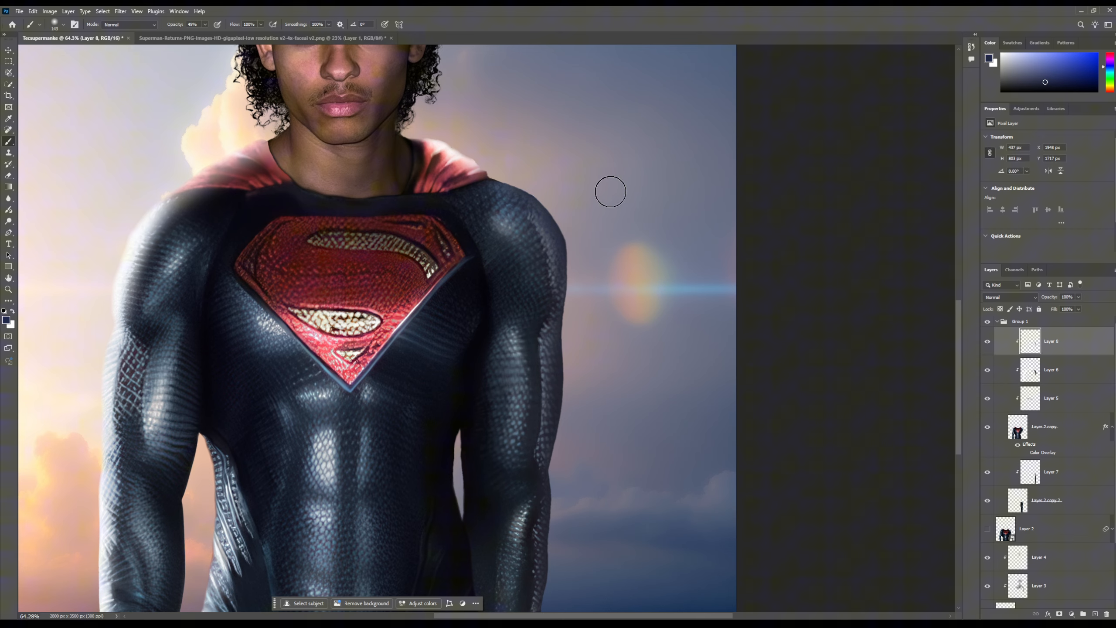
Step: Set the brush to 196 px and 49% hardness and paint dark navy over the shaded shoulder's highlights on Layer 8
left_click(63, 24)
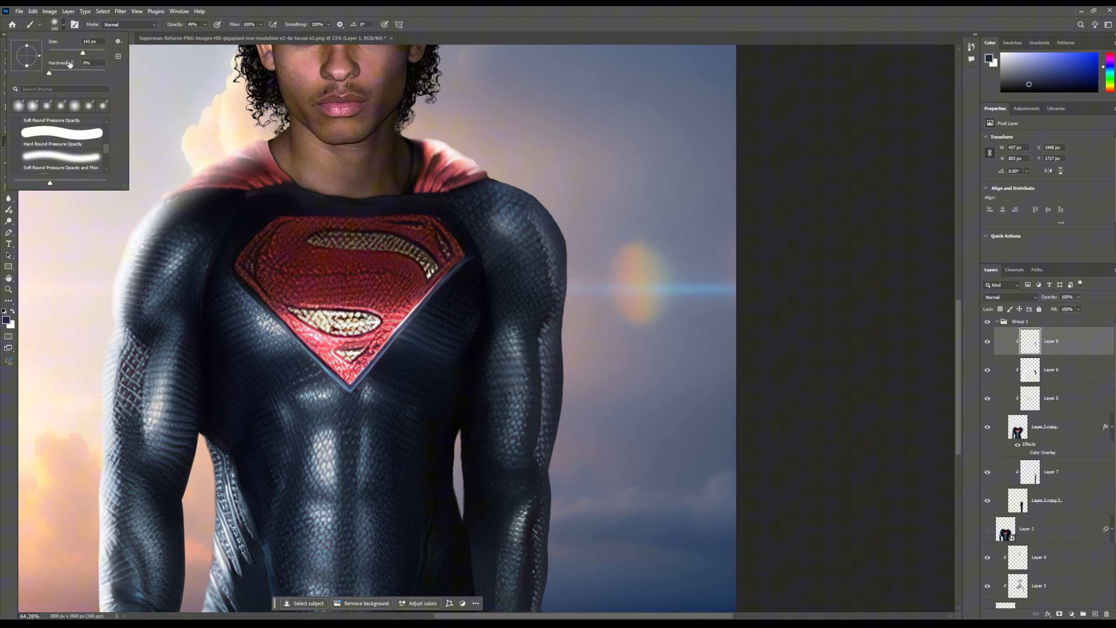
left_click_drag(579, 192, 604, 348)
left_click(64, 25)
left_click_drag(49, 73, 92, 73)
left_click(520, 167)
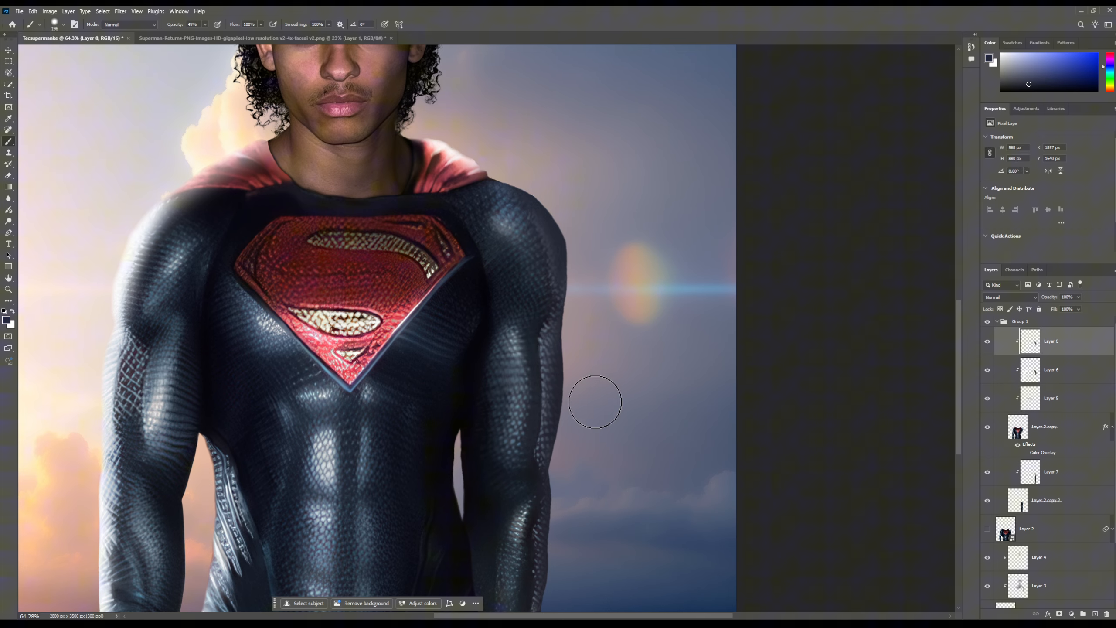
Step: Lower the brush opacity and deepen the shadow along the outer shoulder and upper arm on Layer 8
key("2")
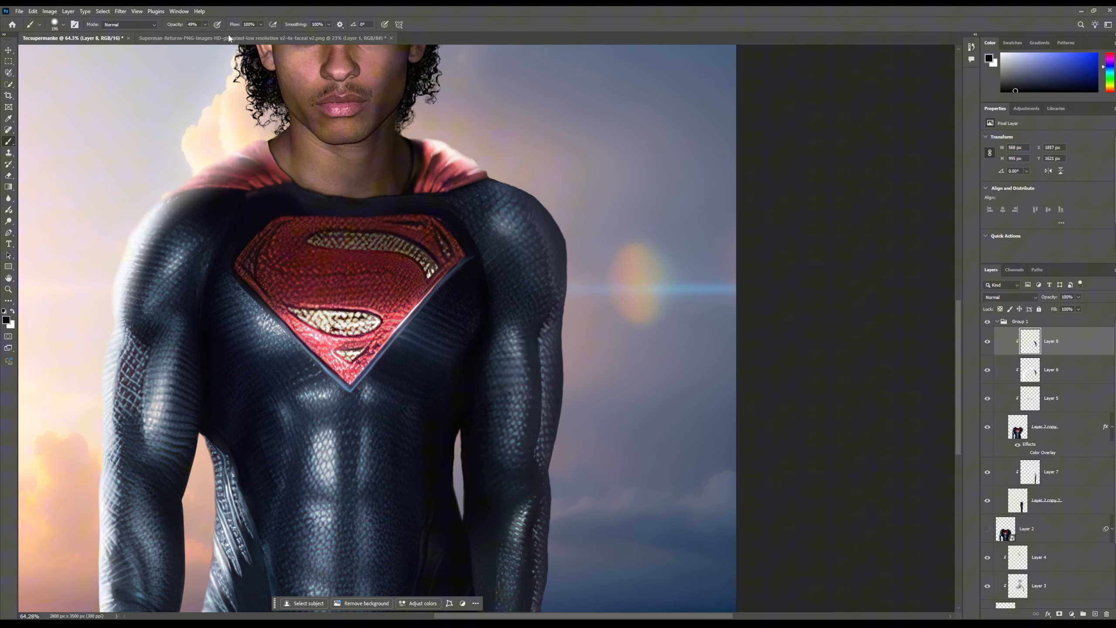
key("1")
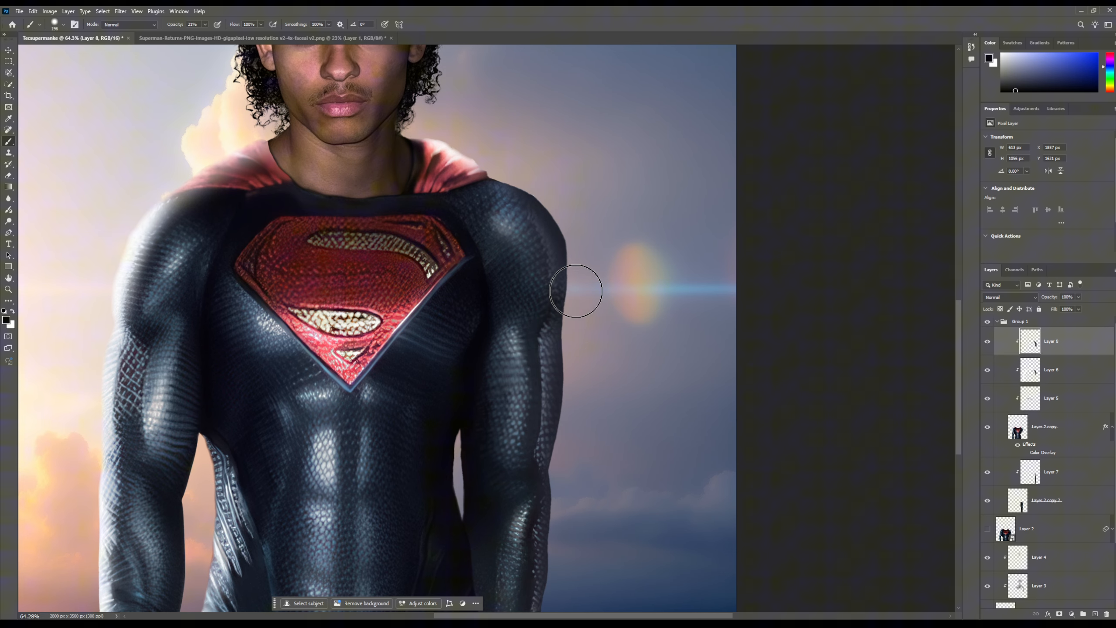
scroll(543, 349, "down", 2)
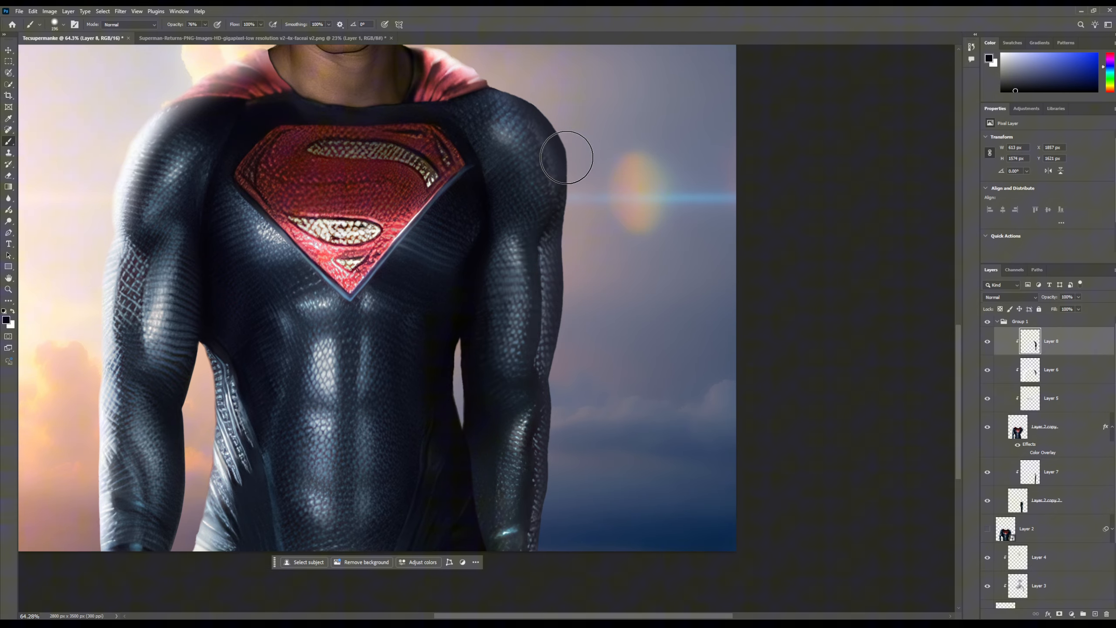
scroll(500, 124, "up", 1)
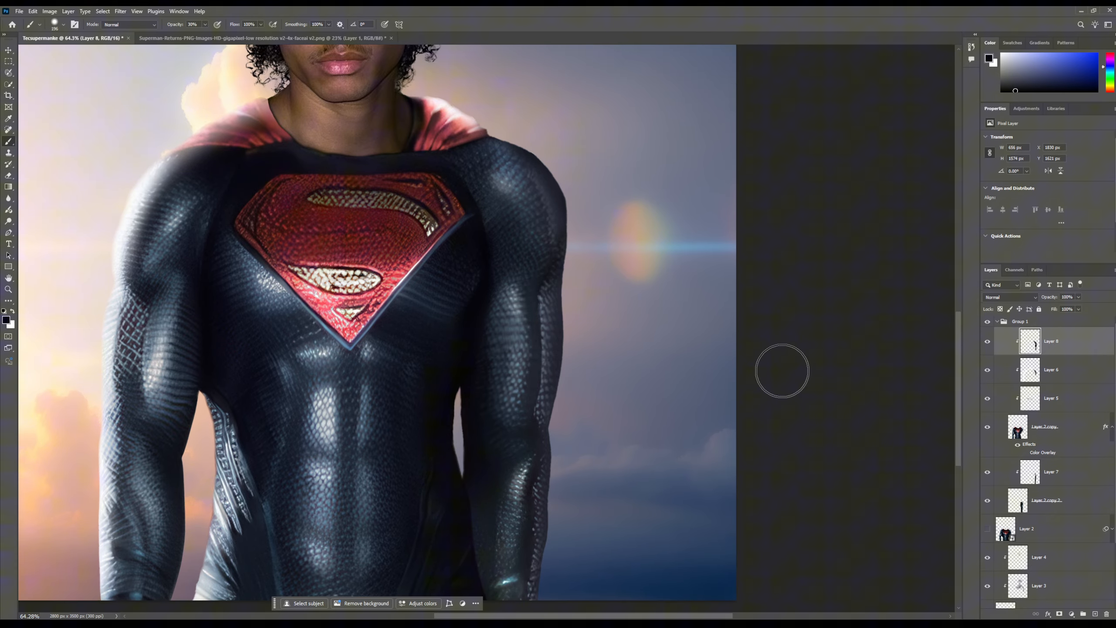
Step: Darken the remaining edge highlights on the shaded elbow and forearm on Layer 7
left_click(1067, 474)
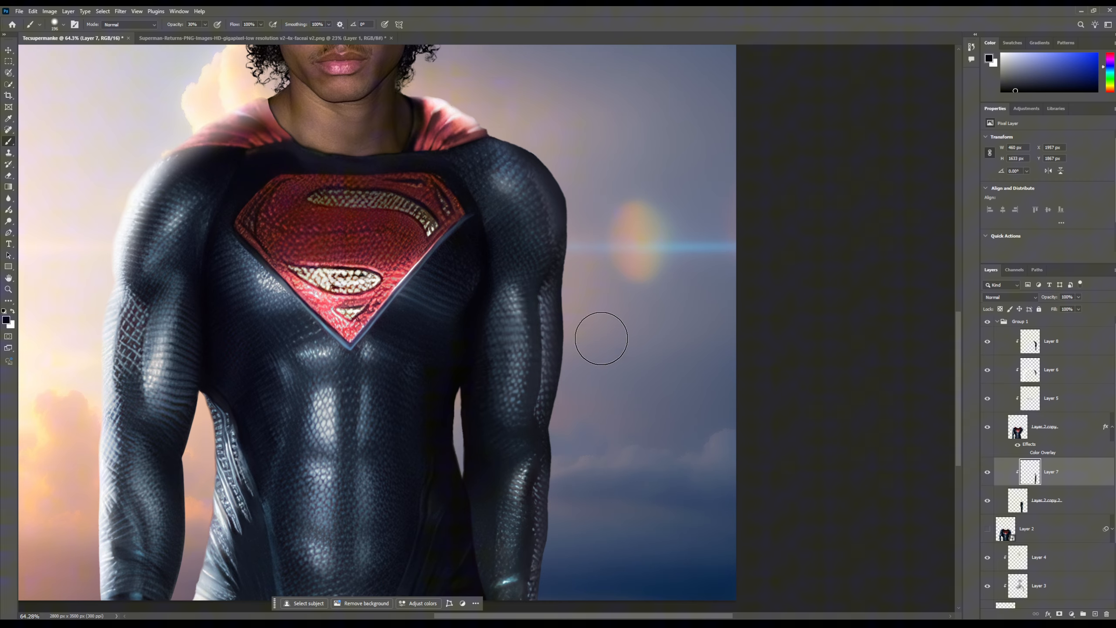
left_click_drag(554, 421, 554, 319)
scroll(543, 506, "down", 3)
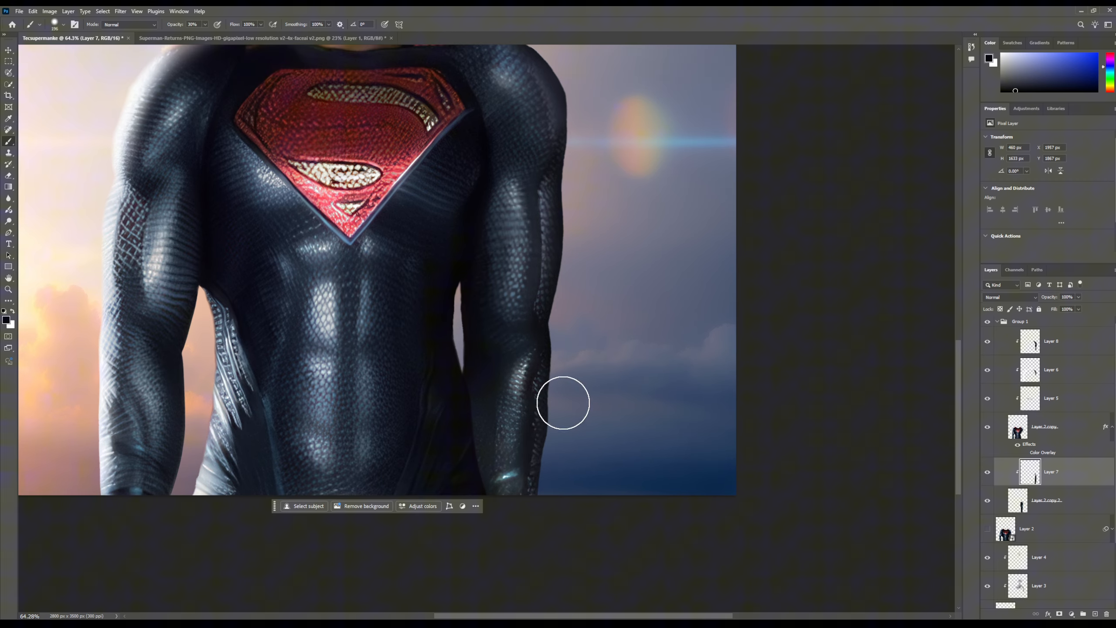
scroll(568, 386, "down", 4)
scroll(356, 304, "up", 6)
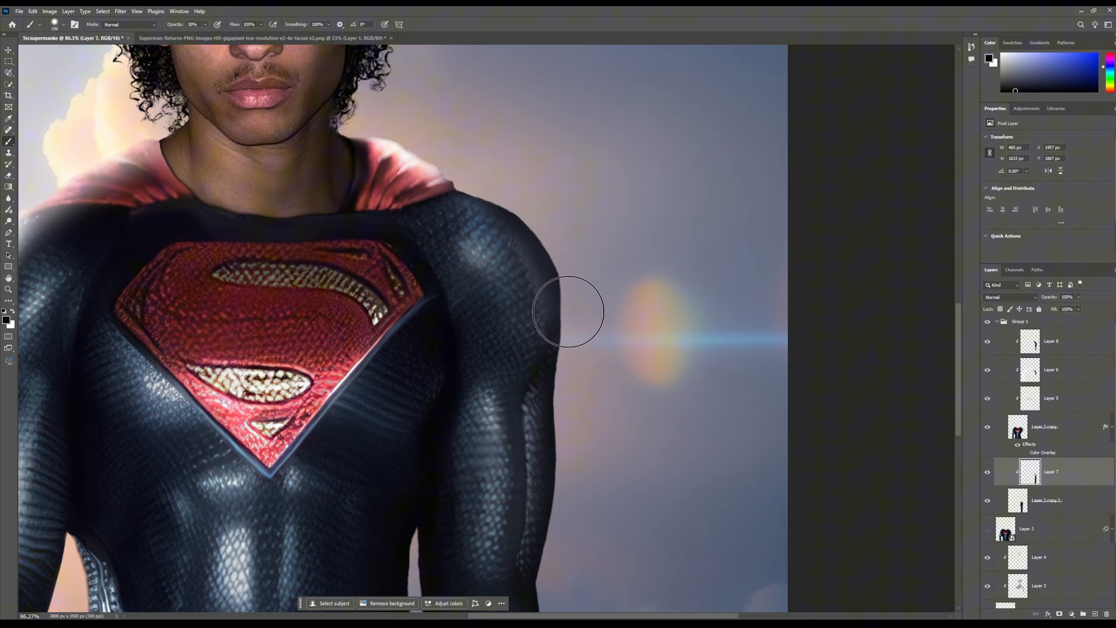
Step: Try an extra dark stroke across the shaded arm on Layer 7, and undo it
scroll(532, 399, "down", 3)
left_click_drag(541, 401, 510, 391)
scroll(534, 433, "down", 2)
scroll(540, 464, "up", 2)
scroll(582, 458, "down", 4)
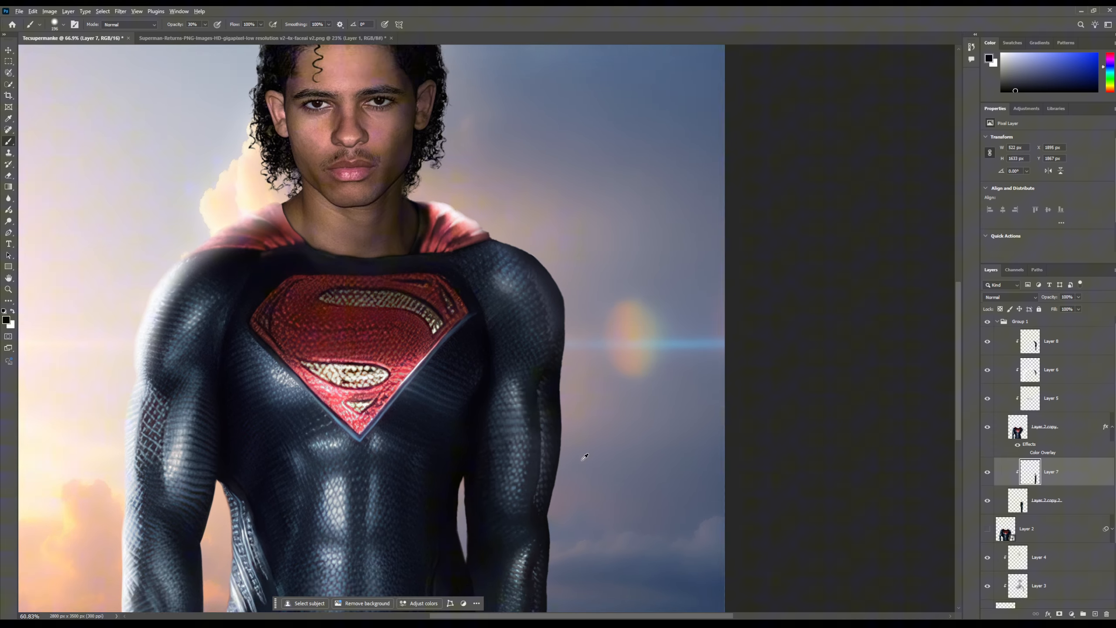
scroll(551, 477, "up", 1)
key("ctrl+z")
Step: Enlarge the brush and darken the inner forearm and adjoining side of the torso on Layer 7
left_click(63, 25)
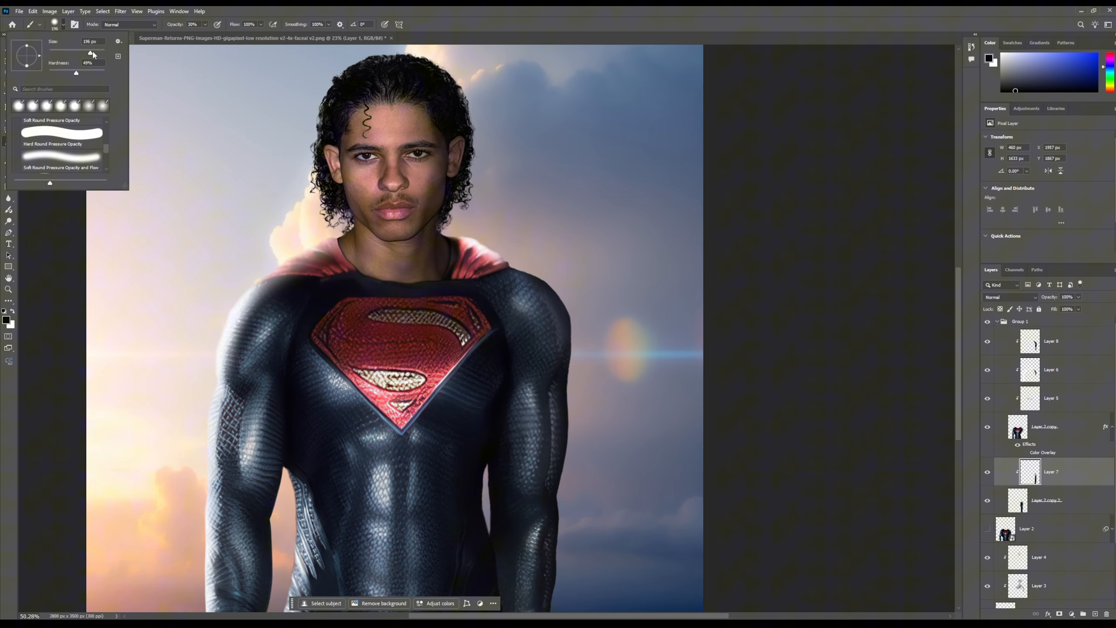
left_click(12, 84)
left_click(650, 396)
key("bracketright")
key("bracketright")
key("bracketright")
key("bracketright")
scroll(536, 451, "up", 1)
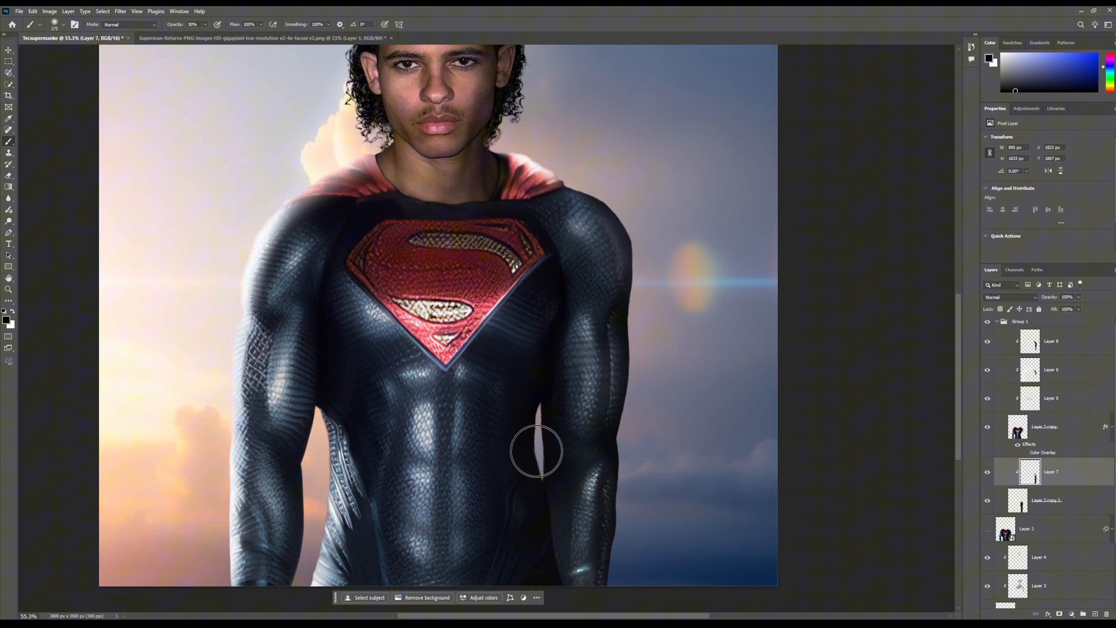
left_click_drag(557, 551, 592, 482)
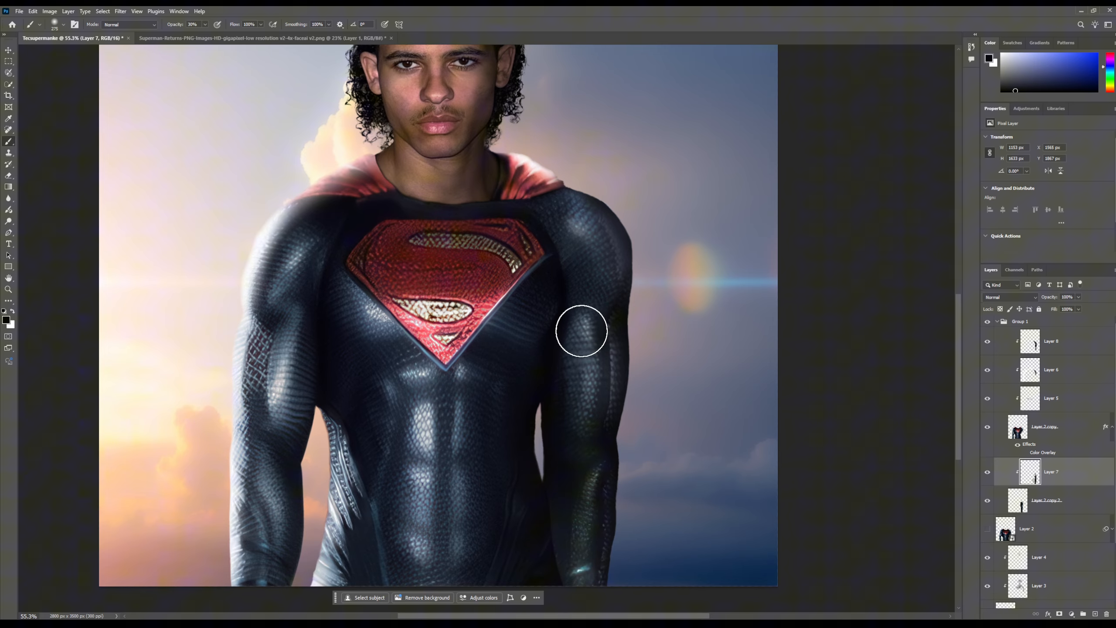
key("alt+bracketright")
key("alt+bracketright")
key("alt+bracketright")
key("alt+bracketright")
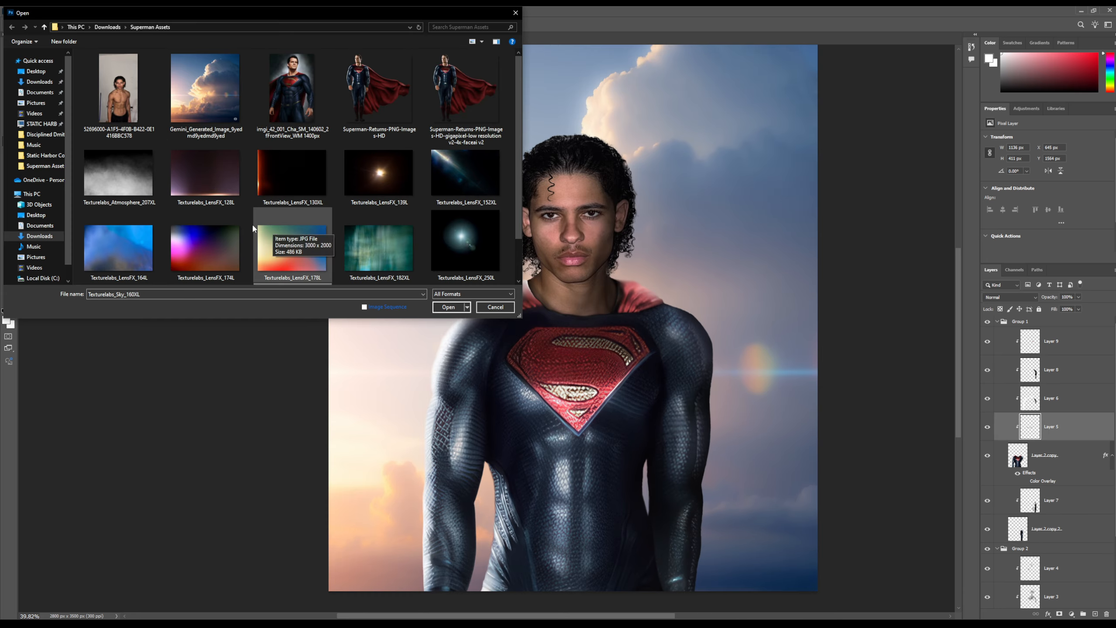
Step: Open Texturelabs_LensFX_139L and bring its lens flare image into the Tecsupermanke composite
left_click(379, 176)
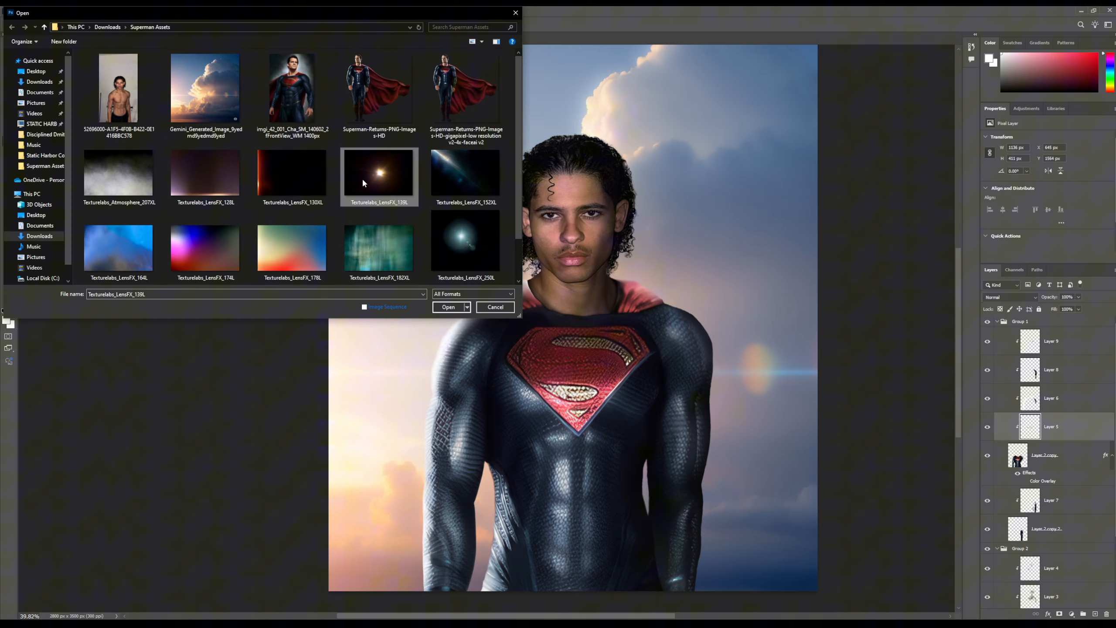
double_click(364, 180)
key("v")
left_click_drag(485, 414, 363, 385)
Step: Move the lens flare layer below Group 1 and Group 2, just above the sky background, and collapse both groups
scroll(364, 386, "down", 6)
left_click_drag(1052, 426, 1050, 581)
scroll(1049, 546, "down", 3)
left_click_drag(1049, 504, 1049, 601)
left_click(998, 432)
scroll(1011, 433, "up", 5)
left_click(998, 322)
Step: Try Lighter Color blending on the lens flare layer and move the flare behind the man's head
left_click(1055, 353)
left_click(1011, 298)
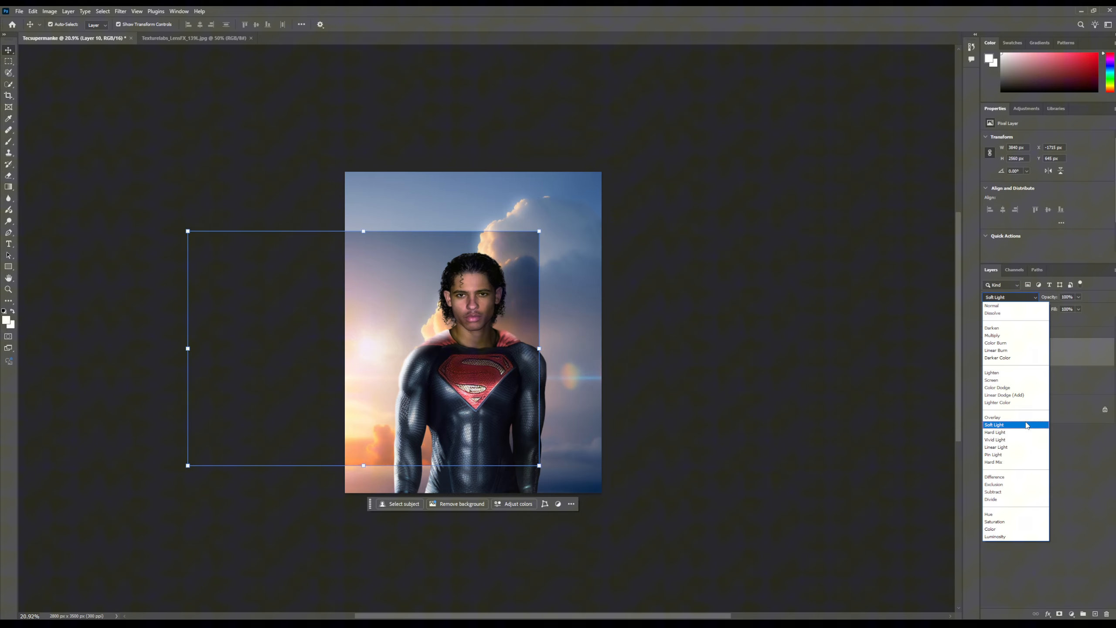
left_click(1025, 403)
left_click(329, 399)
left_click(1028, 569)
key("ctrl+t")
left_click_drag(369, 352, 456, 299)
Step: Set the lens flare layer's blend mode to Screen and compare the composite with the flare hidden and shown
left_click(1011, 298)
left_click(1022, 418)
left_click(1010, 297)
left_click(1015, 376)
key("Return")
scroll(489, 324, "up", 5)
left_click(987, 569)
left_click(987, 569)
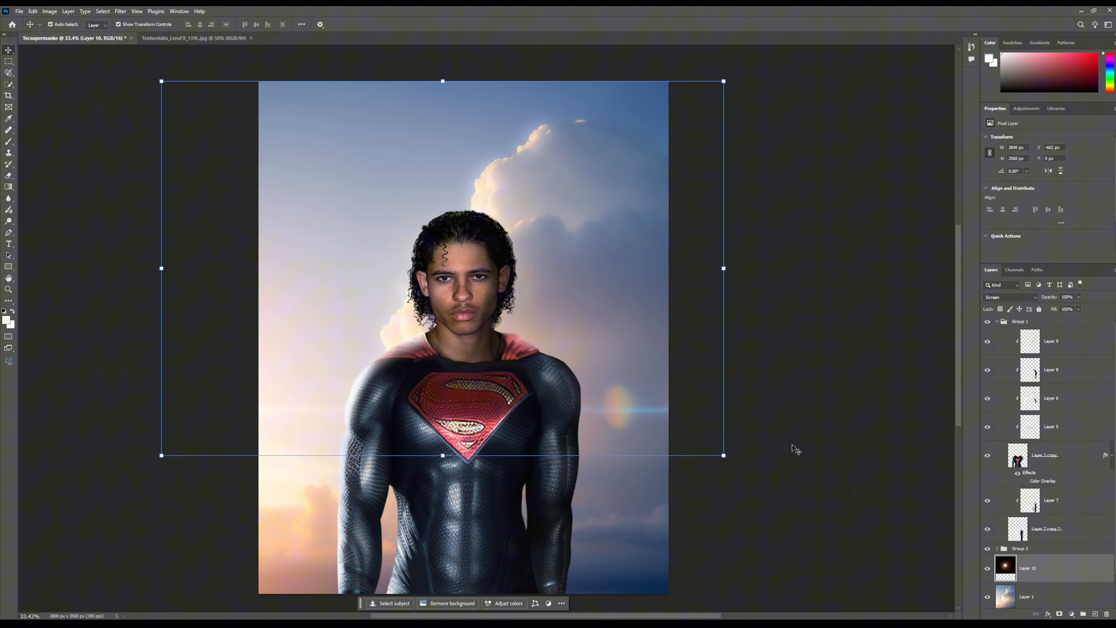
Step: Move the lens flare to the lower left of the figure and place its layer above Group 1
left_click(795, 451)
left_click(1024, 574)
key("ctrl+t")
left_click_drag(594, 281, 395, 447)
left_click_drag(1026, 571, 1023, 309)
left_click(997, 350)
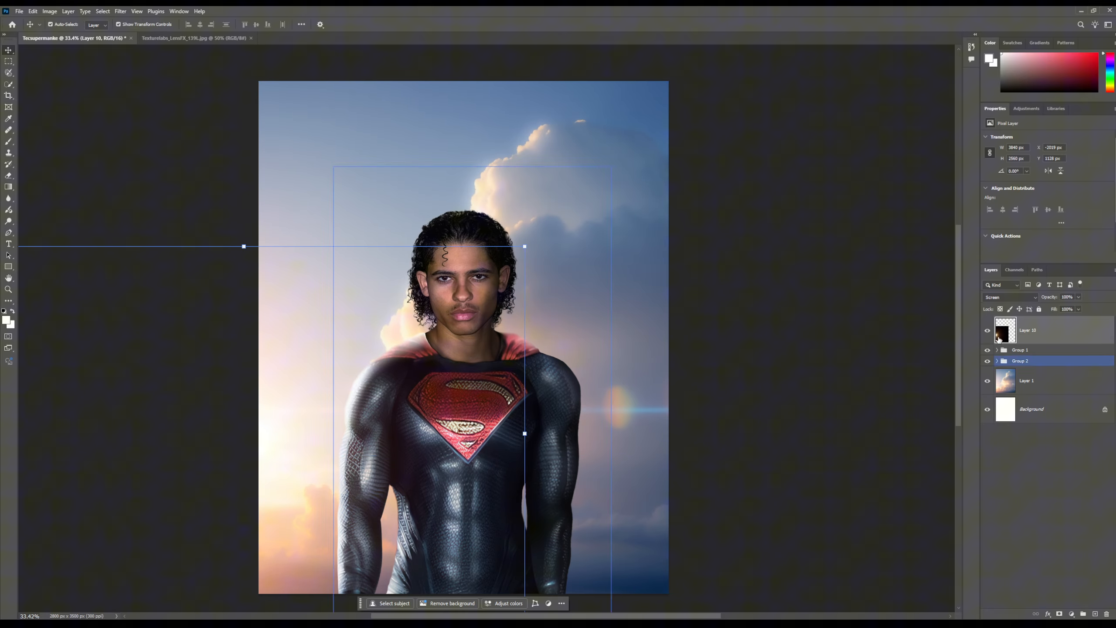
left_click(989, 331)
Step: Duplicate the lens flare, keeping one copy over the figure's upper left and one behind Group 2 above the sky
left_click_drag(288, 462, 220, 267, "alt")
left_click_drag(1043, 359, 1042, 425)
left_click(1015, 378, "ctrl")
left_click(1015, 379, "ctrl")
left_click(1013, 360, "ctrl")
left_click(1013, 336, "ctrl")
left_click(988, 411)
mouse_move(988, 330)
left_mouse_down()
mouse_move(988, 359)
mouse_move(988, 330)
left_mouse_up()
left_click(988, 411)
left_click(912, 389)
Step: Close the first lens flare file, then open Texturelabs_LensFX_130XL and bring its orange light leak into the composite
left_click(168, 40)
left_click(229, 39)
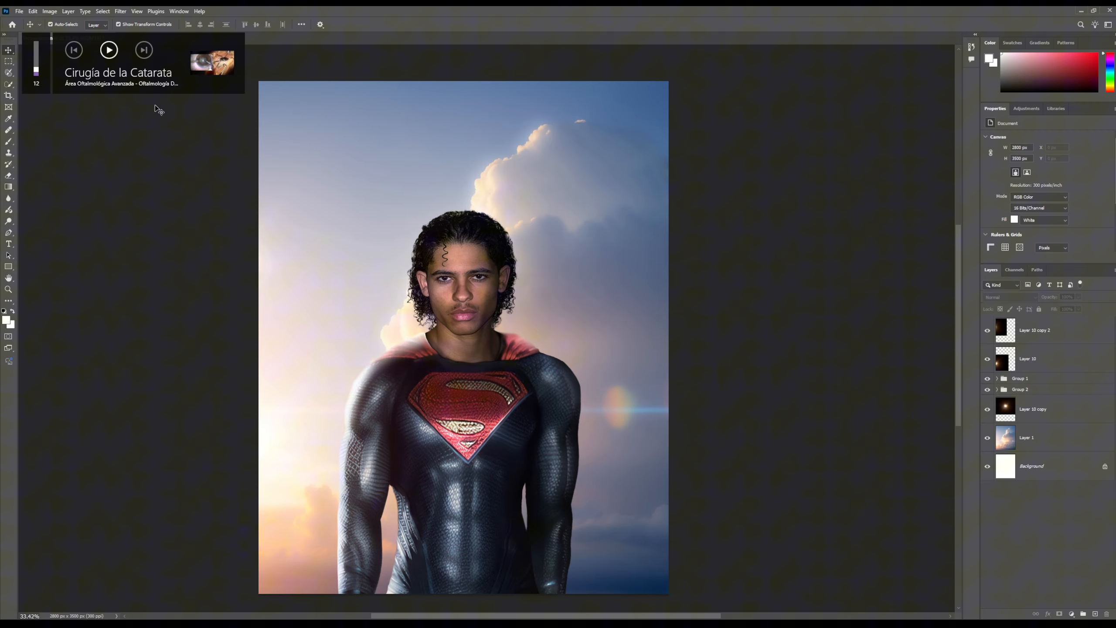
key("ctrl+o")
scroll(273, 175, "down", 1)
double_click(277, 174)
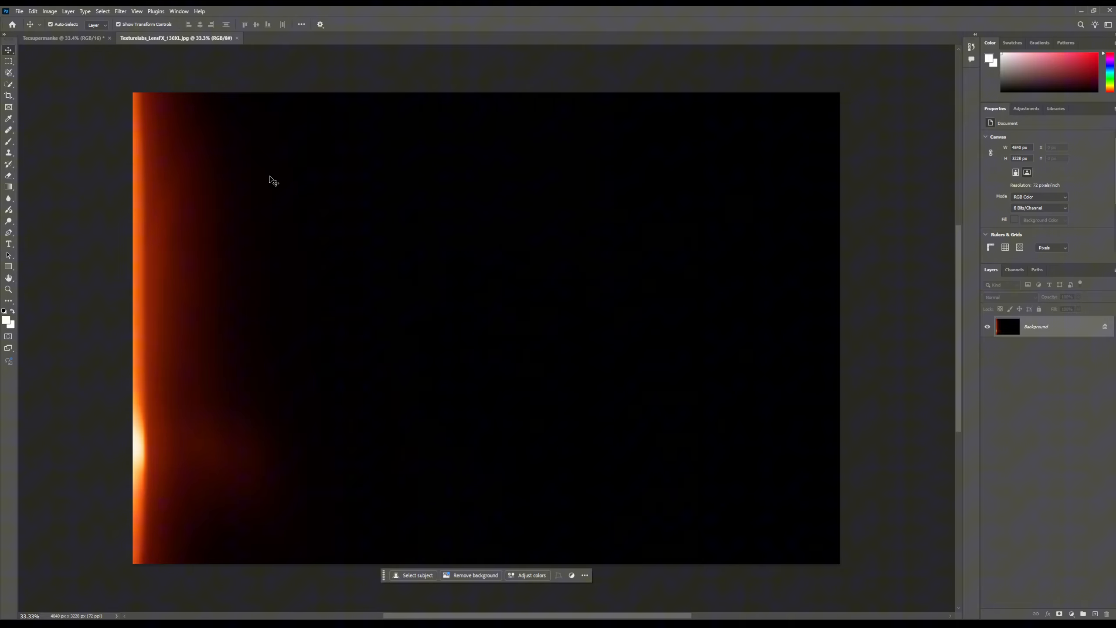
left_click_drag(213, 339, 310, 296)
Step: Narrow the orange light leak layer and stretch its height to cover the canvas, with the glow along the left edge
scroll(440, 300, "down", 5)
left_click_drag(549, 303, 557, 303)
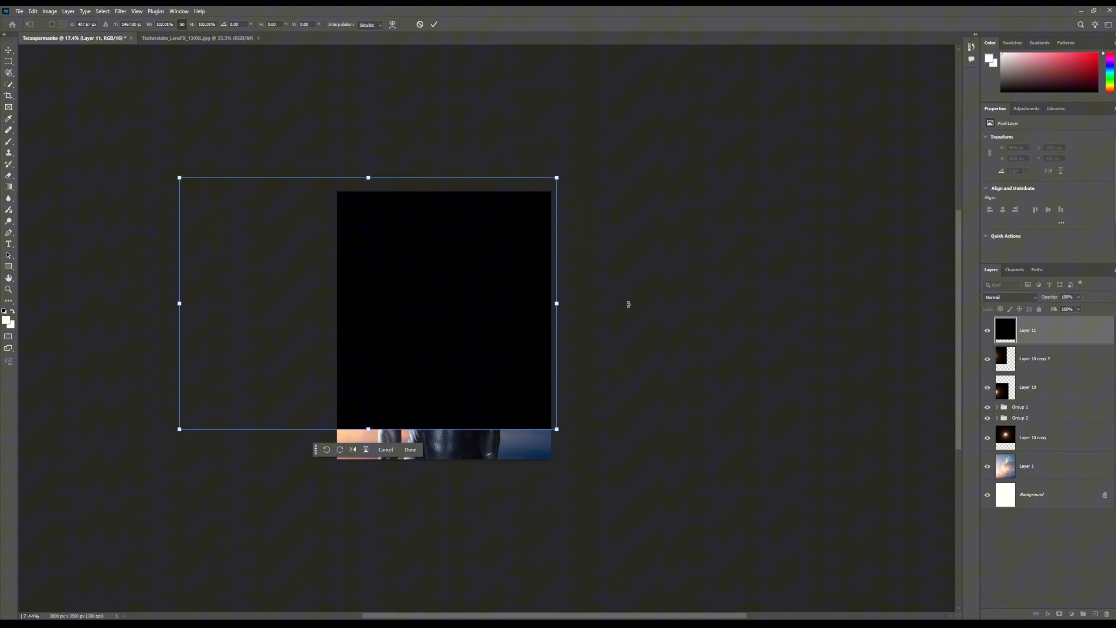
left_click(996, 300)
left_click(996, 305)
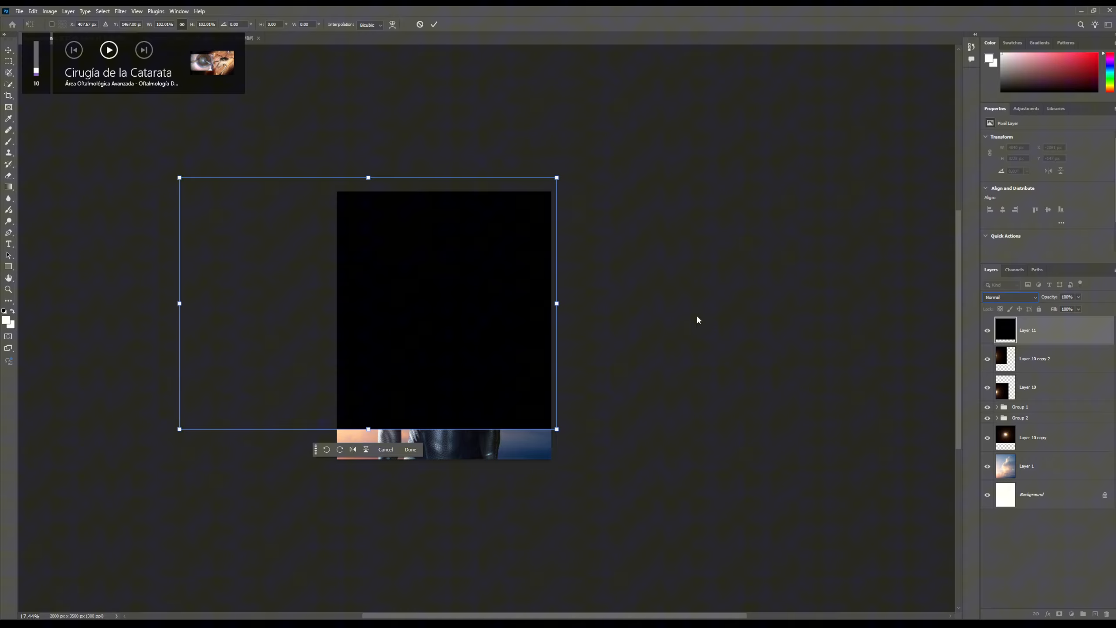
key("Return")
key("ctrl+t")
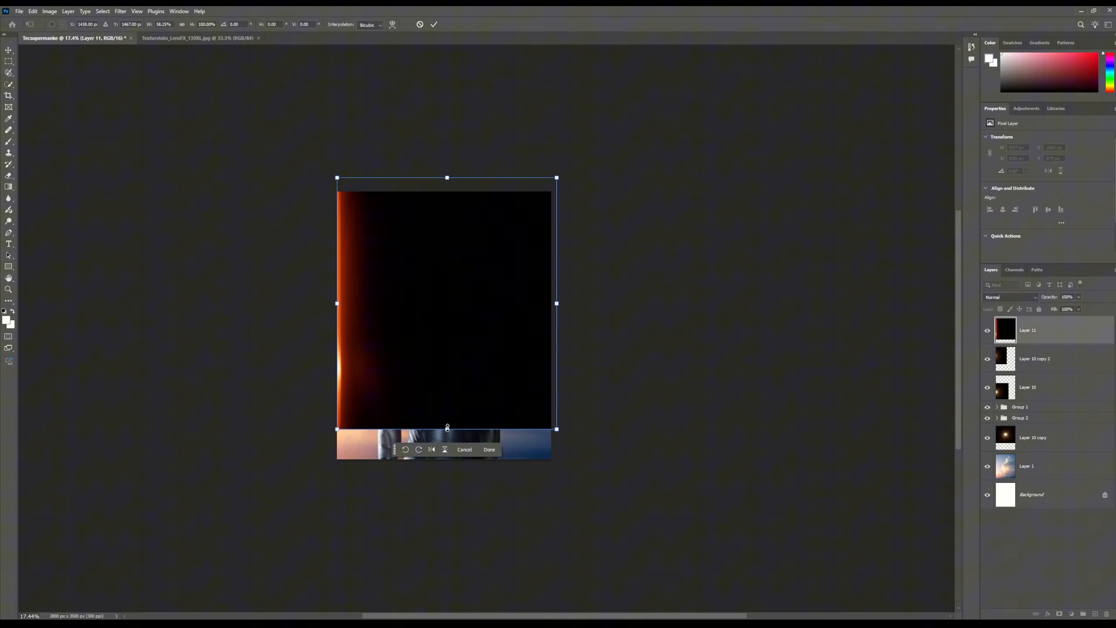
key("ctrl+0")
Step: Set the orange light leak layer's blend mode to Screen
left_click(1010, 297)
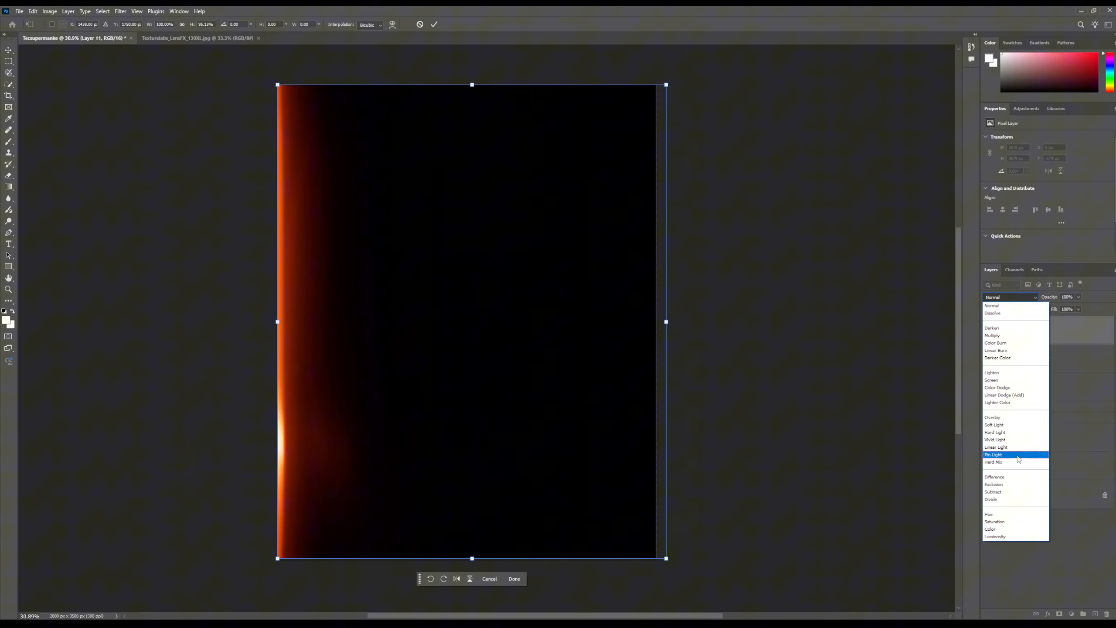
left_click(1010, 297)
left_click(1010, 297)
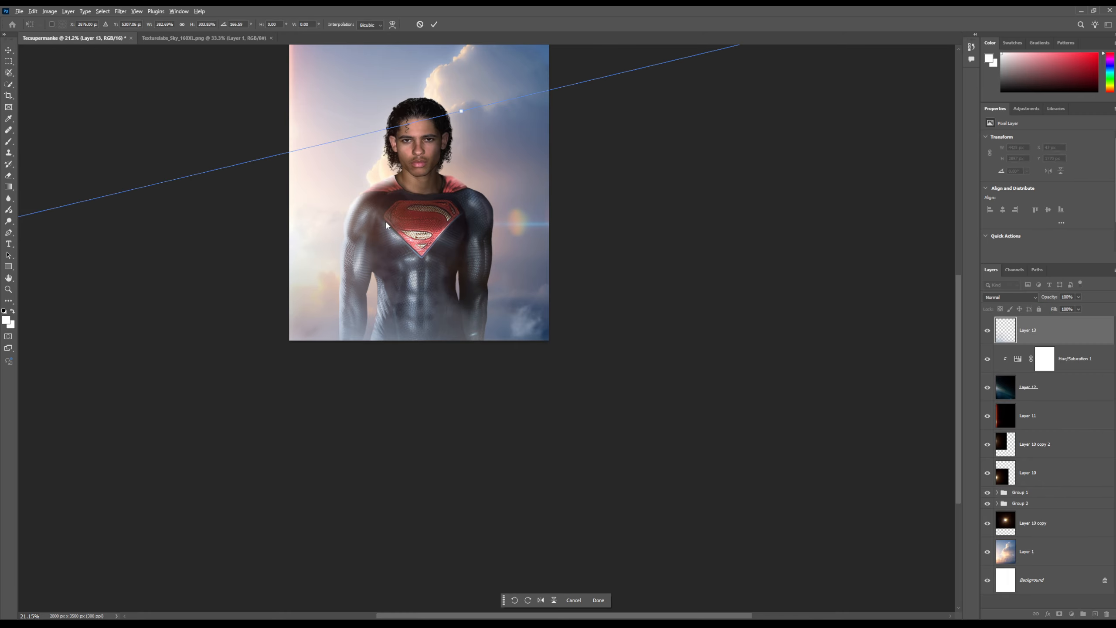
Step: Reduce the height of the enlarged, rotated cloud layer and position its haze over the lower part of the suit
scroll(434, 260, "down", 5)
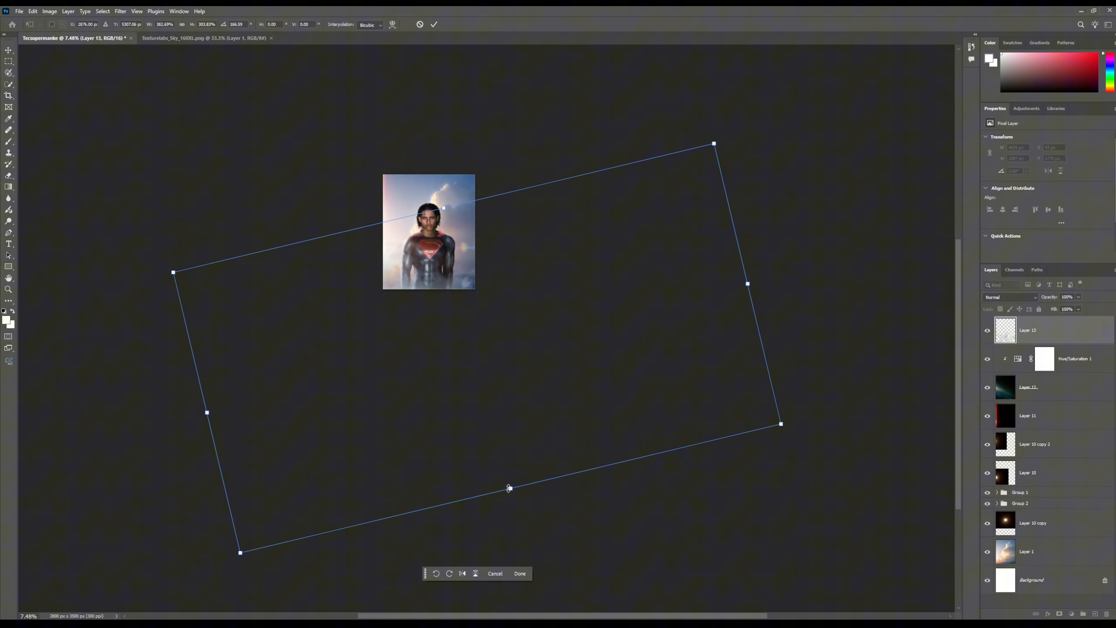
left_click_drag(511, 489, 491, 402)
scroll(443, 281, "up", 5)
left_click_drag(446, 259, 481, 284)
key("Return")
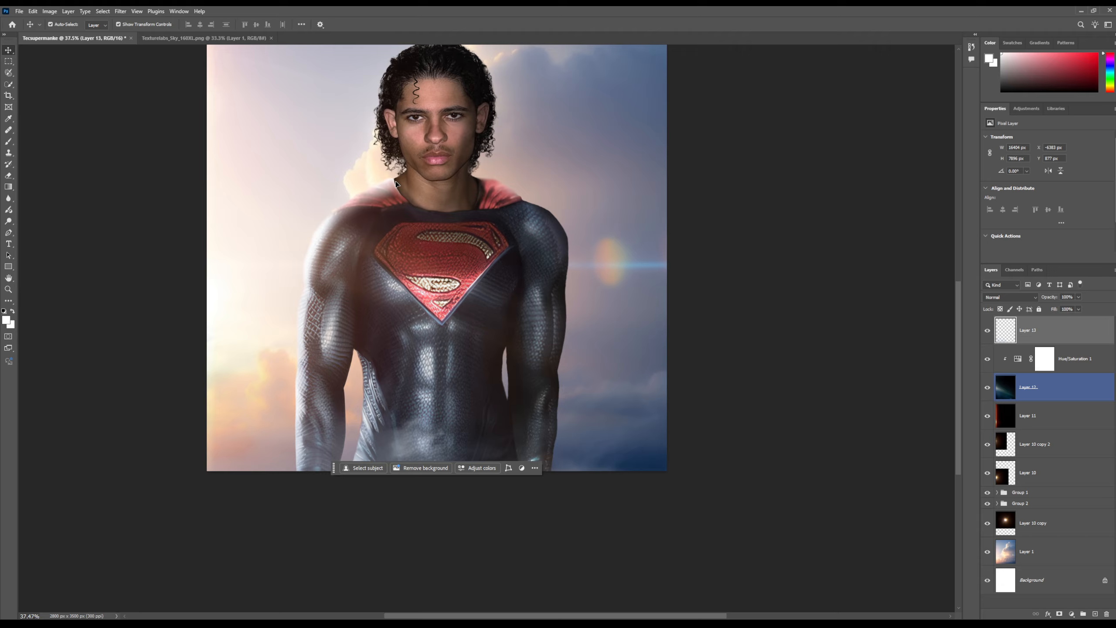
scroll(396, 181, "up", 5)
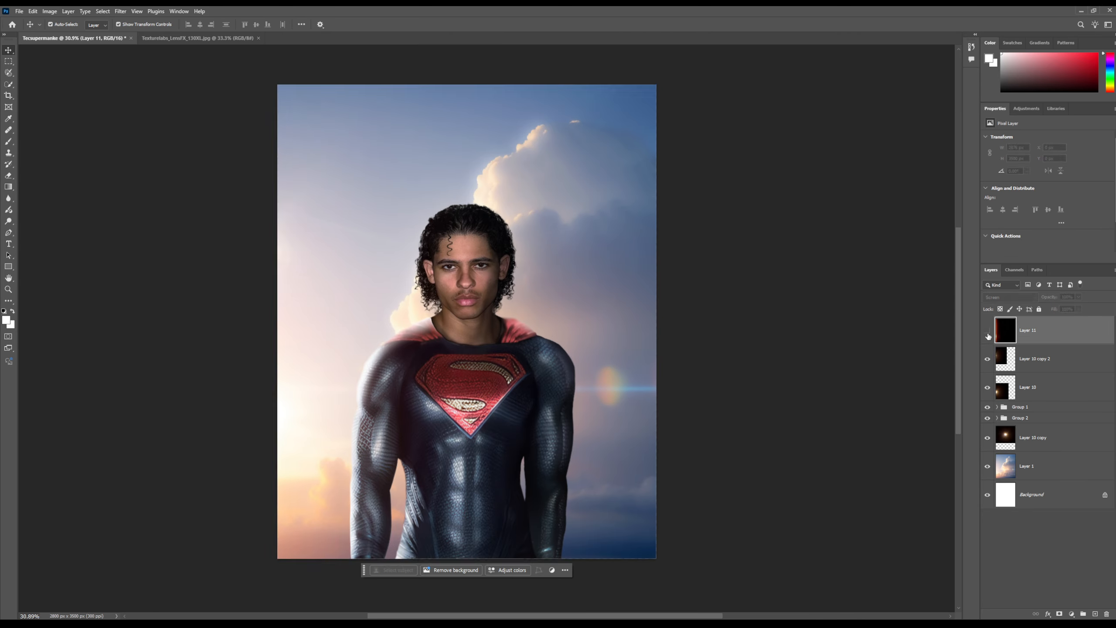
Step: Show the orange light leak layer again, and replace its open source file with Texturelabs_LensFX_152XL
left_click(988, 335)
left_click(799, 358)
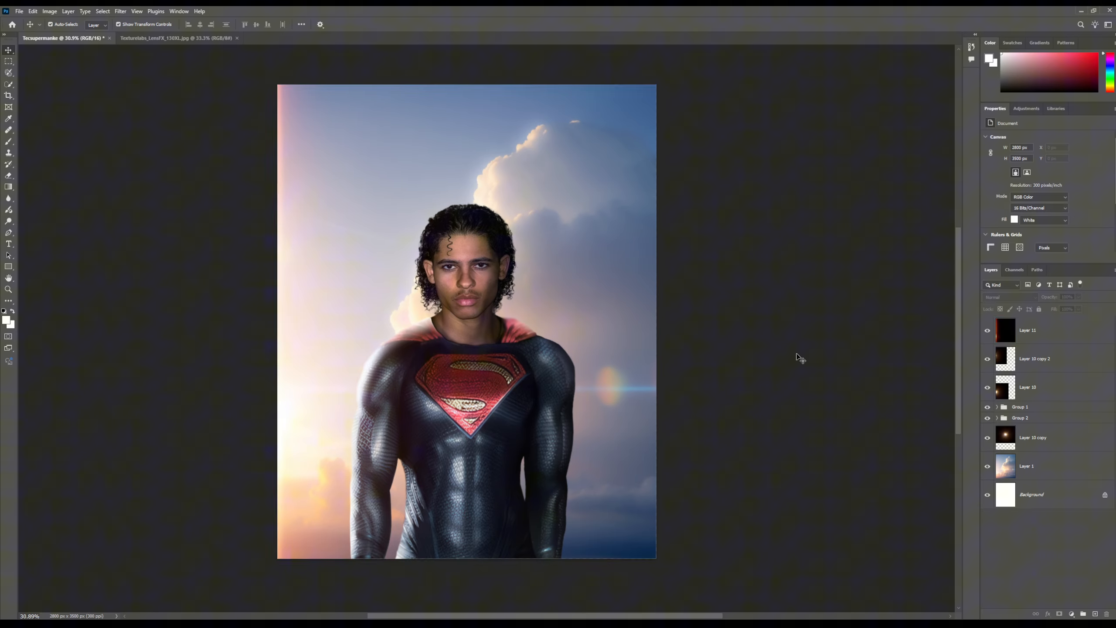
left_click(239, 39)
left_click(19, 11)
left_click(30, 29)
scroll(495, 175, "down", 1)
double_click(495, 175)
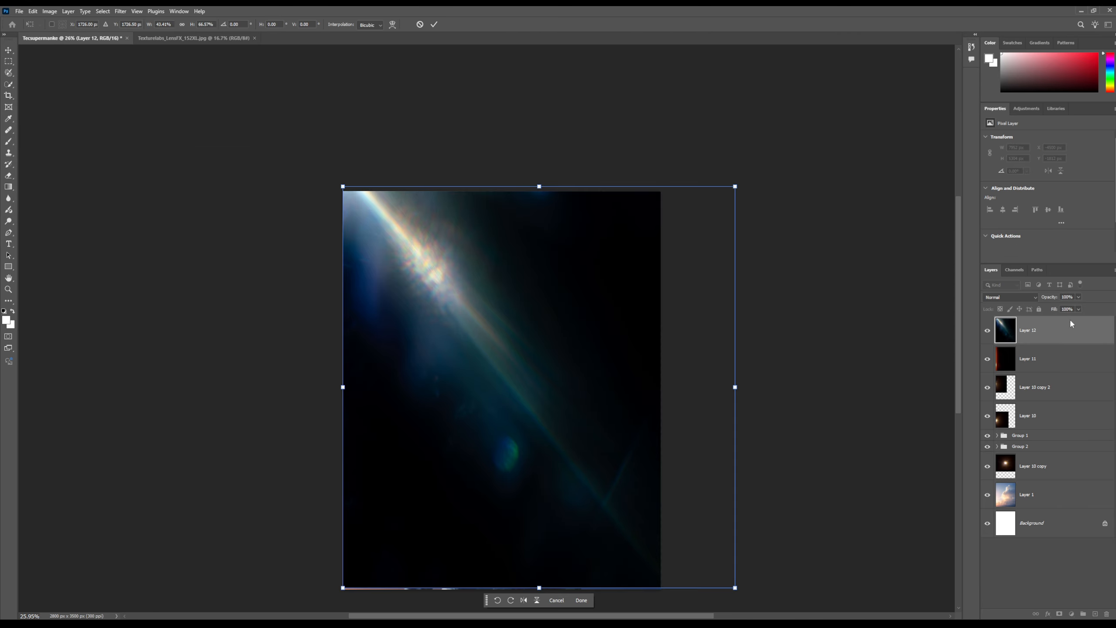
Step: Scale the blue light ray layer slightly past the canvas's left edge and open its blend mode choices
left_click(1010, 298)
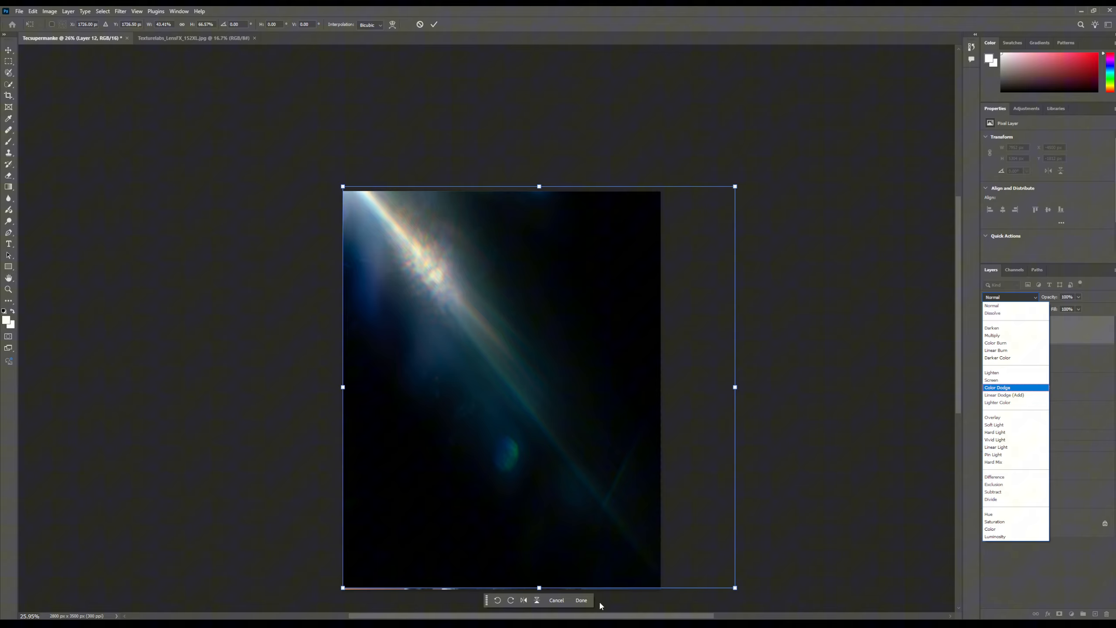
left_click(585, 601)
left_click(581, 600)
left_click_drag(342, 187, 328, 186)
left_click(1010, 298)
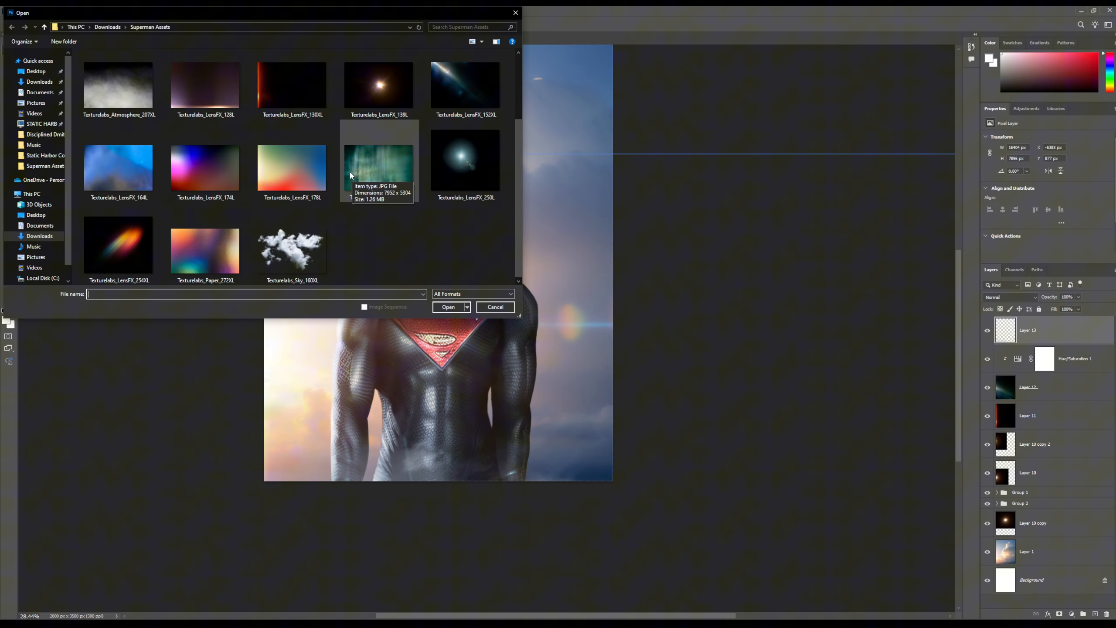
Step: Bring the Texturelabs_LensFX_182XL image into the composite and squeeze it to slightly larger than the canvas
double_click(349, 171)
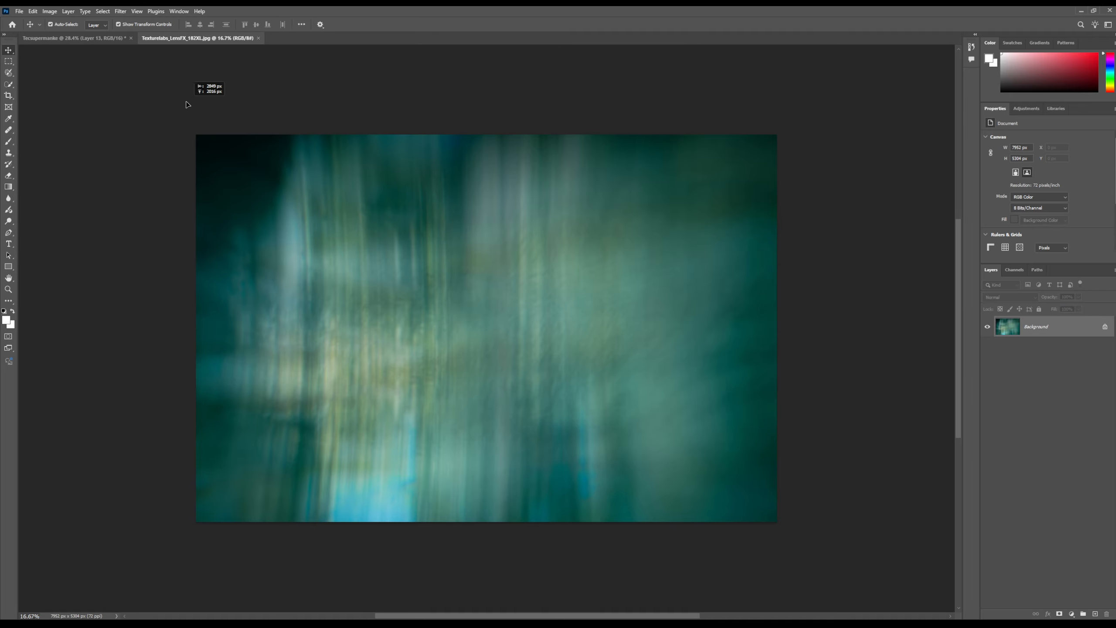
left_click_drag(187, 102, 424, 291)
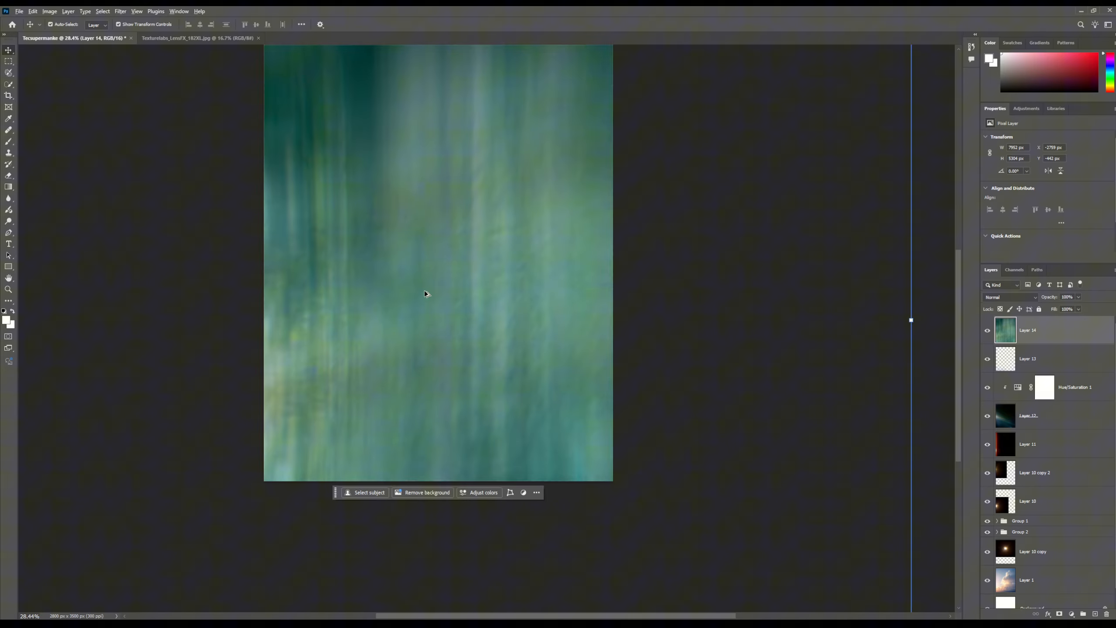
scroll(425, 292, "down", 3)
left_click_drag(703, 308, 531, 308)
left_click_drag(137, 308, 326, 308)
left_click_drag(532, 308, 537, 308)
key("Return")
scroll(435, 226, "up", 3)
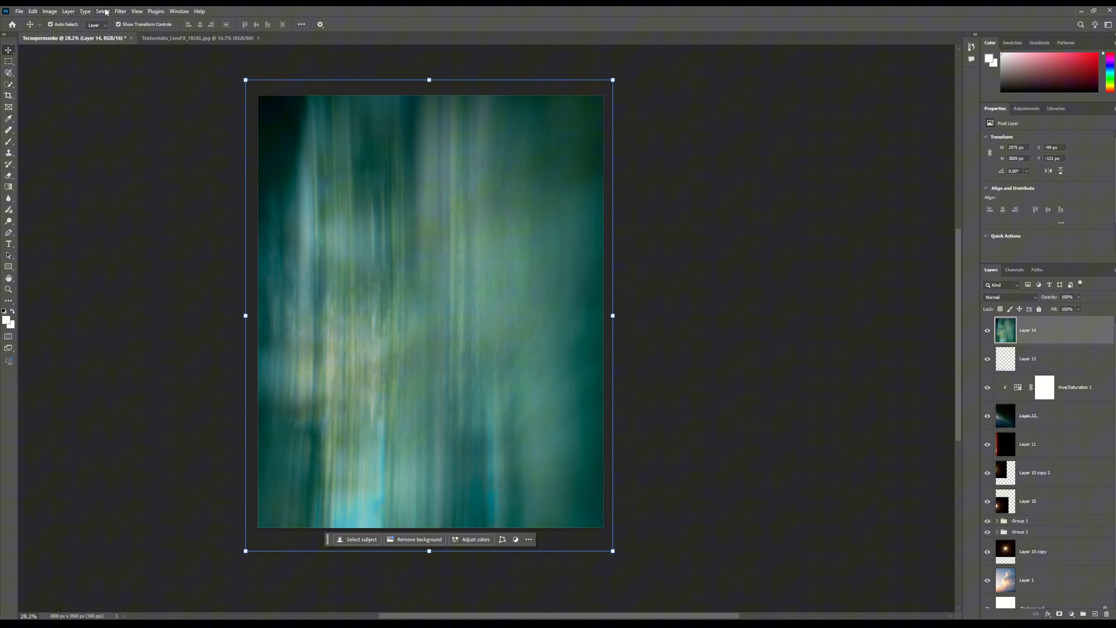
Step: Set Layer 14's blend mode to Screen and move it directly above the Layer 1 sky
left_click(1012, 298)
left_click(1021, 381)
left_click_drag(1028, 332, 1024, 566)
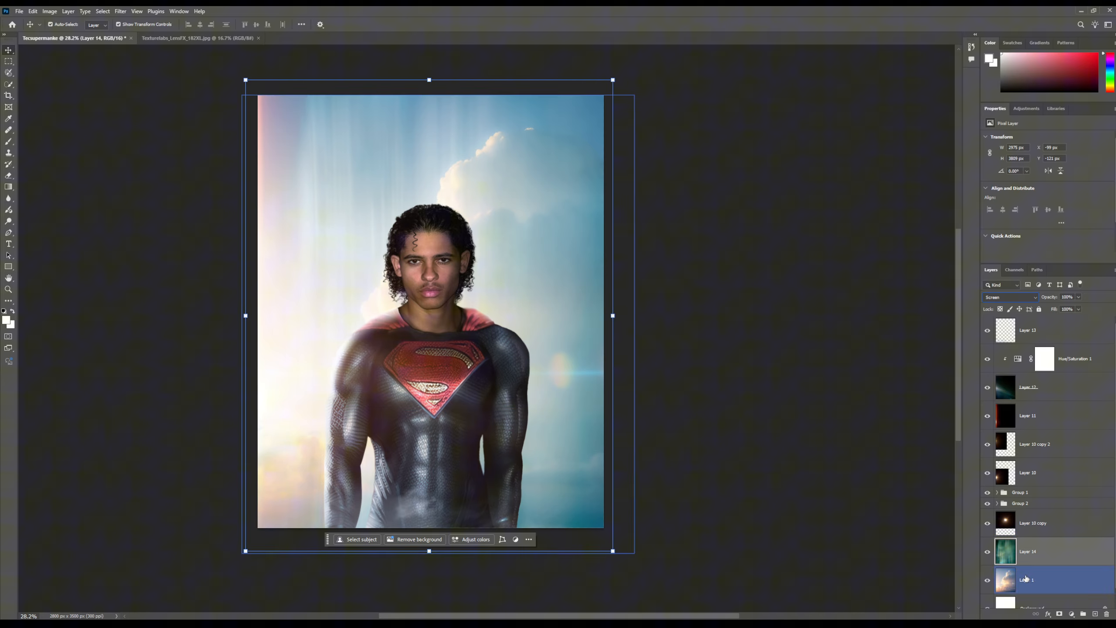
Step: Group the lighting and cloud layers from Layer 10 up to Layer 13
left_click(1027, 473)
left_click(1028, 387, "shift")
left_click(1028, 330, "shift")
key("ctrl+g")
Step: Keep Layer 14 on Screen and add a Hue/Saturation adjustment above it, shifting the teal hue toward blue
left_click(1021, 365)
left_click(1022, 388)
left_click(1021, 299)
left_click(1020, 382)
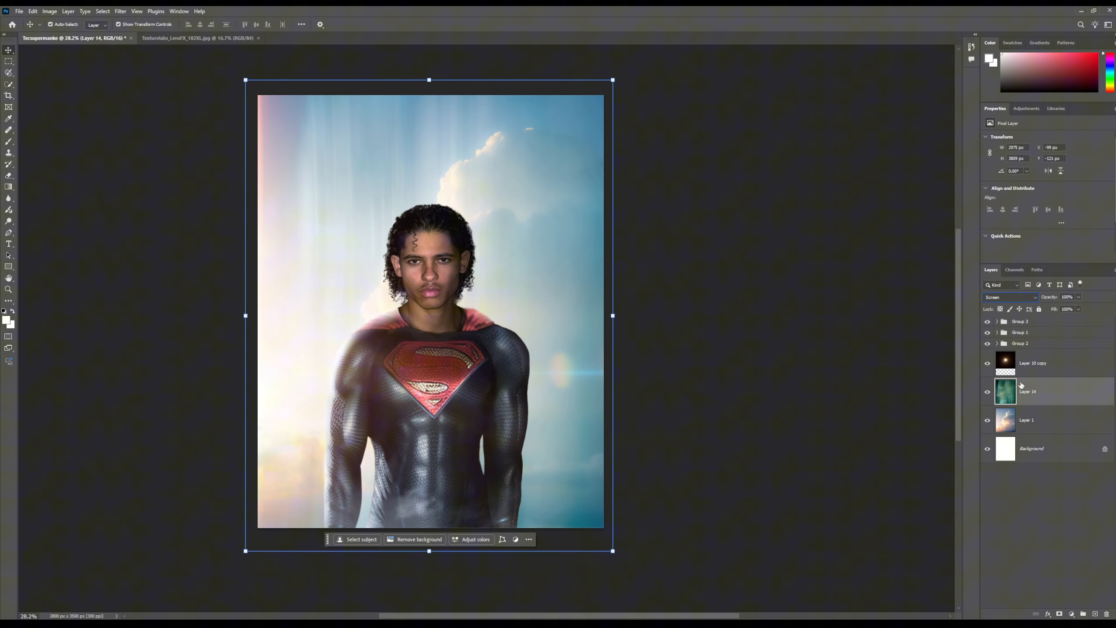
left_click(1072, 613)
left_click(1081, 525)
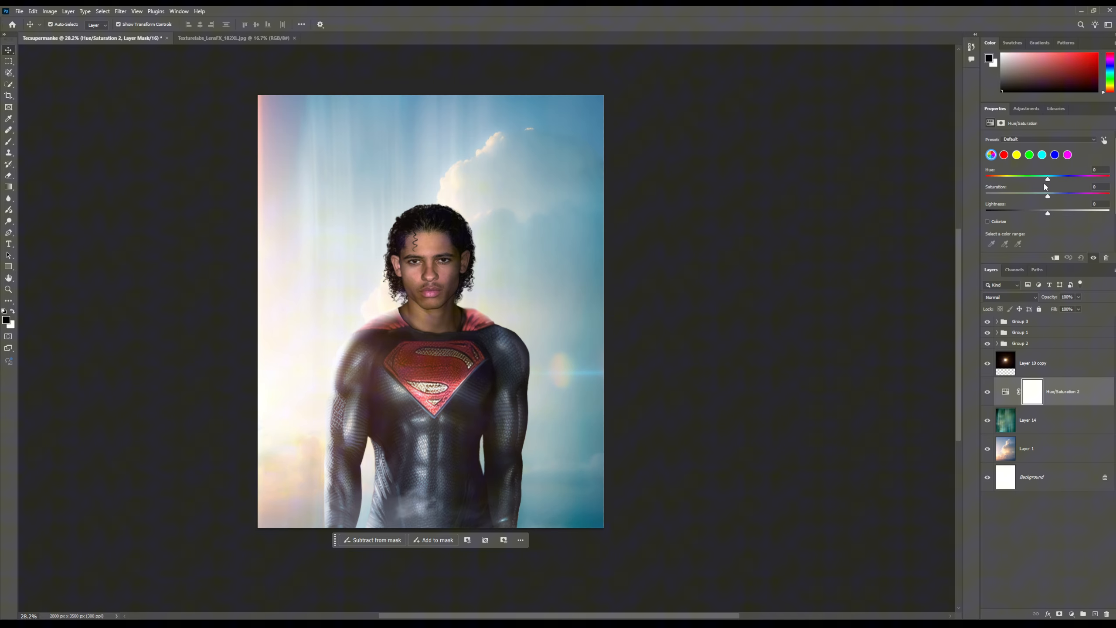
left_click_drag(1048, 196, 1053, 179)
Step: Lower the opacity of Layer 14 and deselect it
left_click(1033, 364)
left_click(1028, 420)
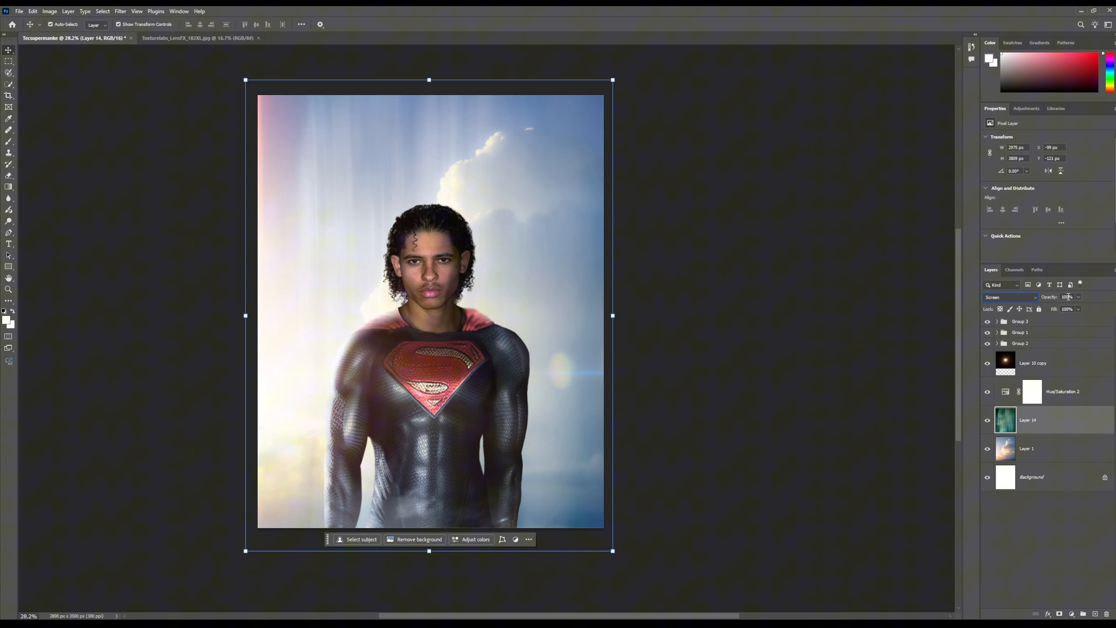
left_click_drag(1049, 297, 1038, 298)
left_click(1033, 527)
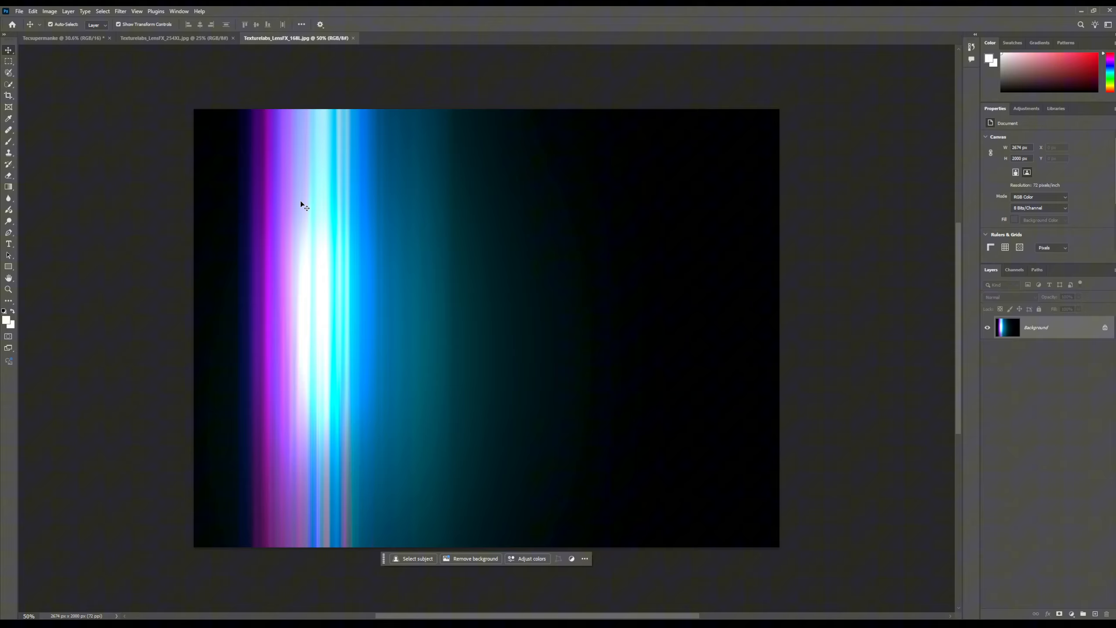
Step: Bring the Texturelabs_LensFX_168L light streak into Tecsupermanke and give it negative optics distortion with Camera Raw
scroll(300, 201, "up", 6)
scroll(272, 218, "down", 6)
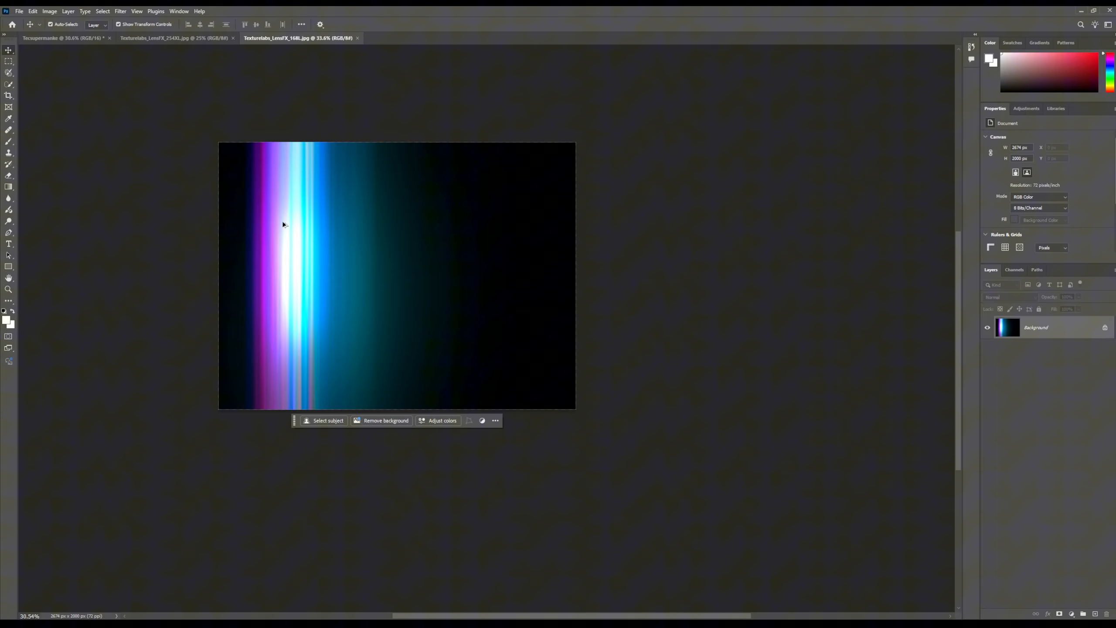
left_click(94, 41)
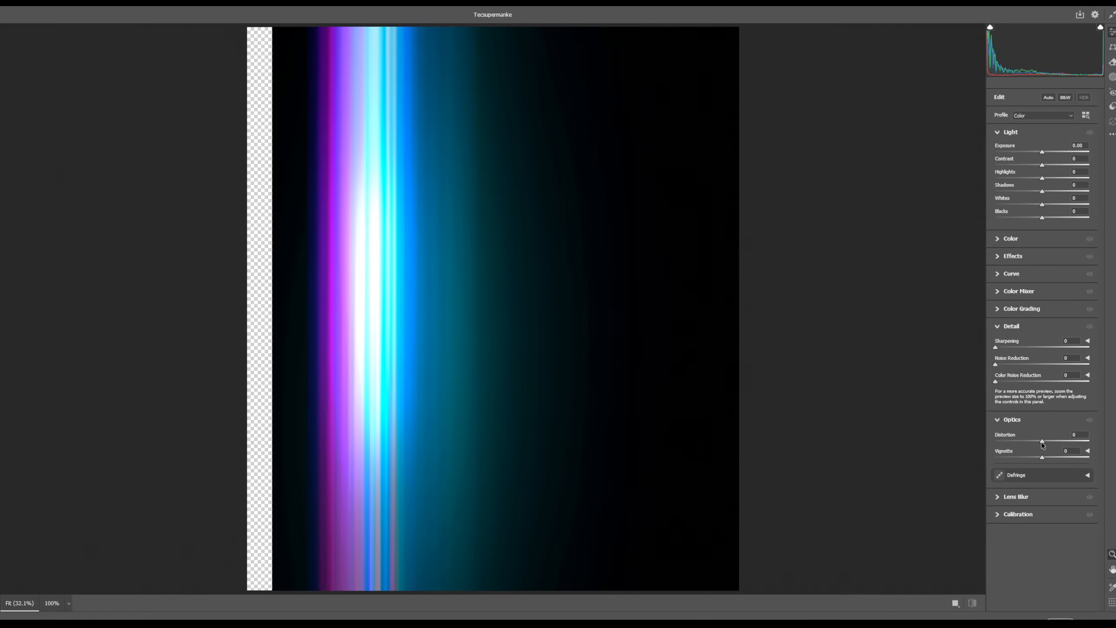
left_click_drag(1041, 441, 1024, 441)
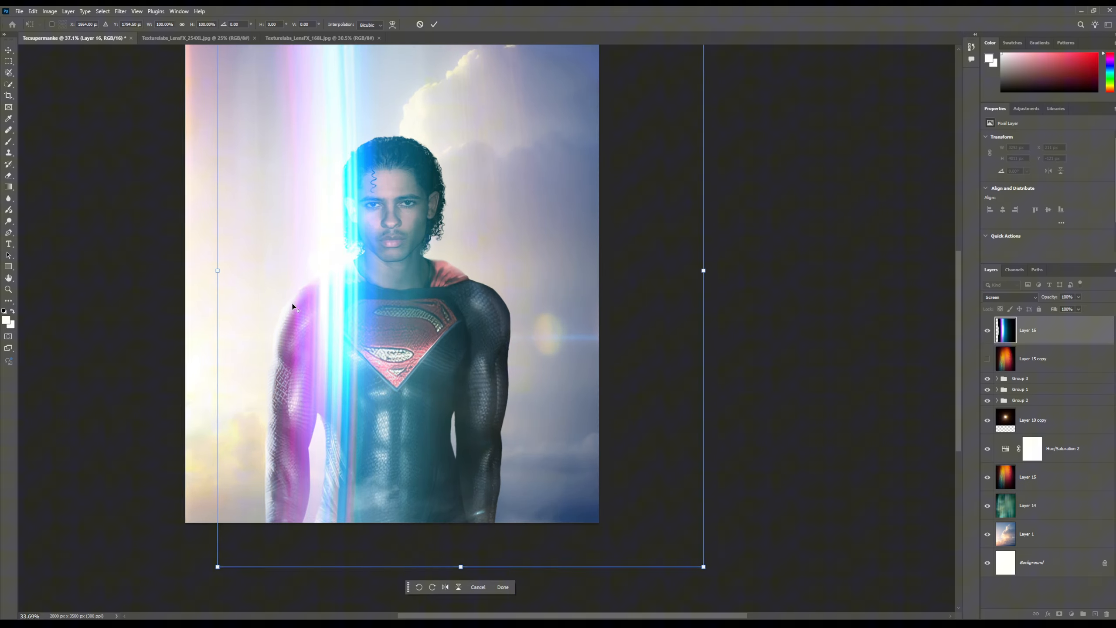
Step: Move Layer 16 below Hue/Saturation 2, duplicate it, and shift the copy to the right behind the head
left_click_drag(1028, 331, 1053, 454)
key("ctrl+j")
left_click_drag(315, 231, 342, 232)
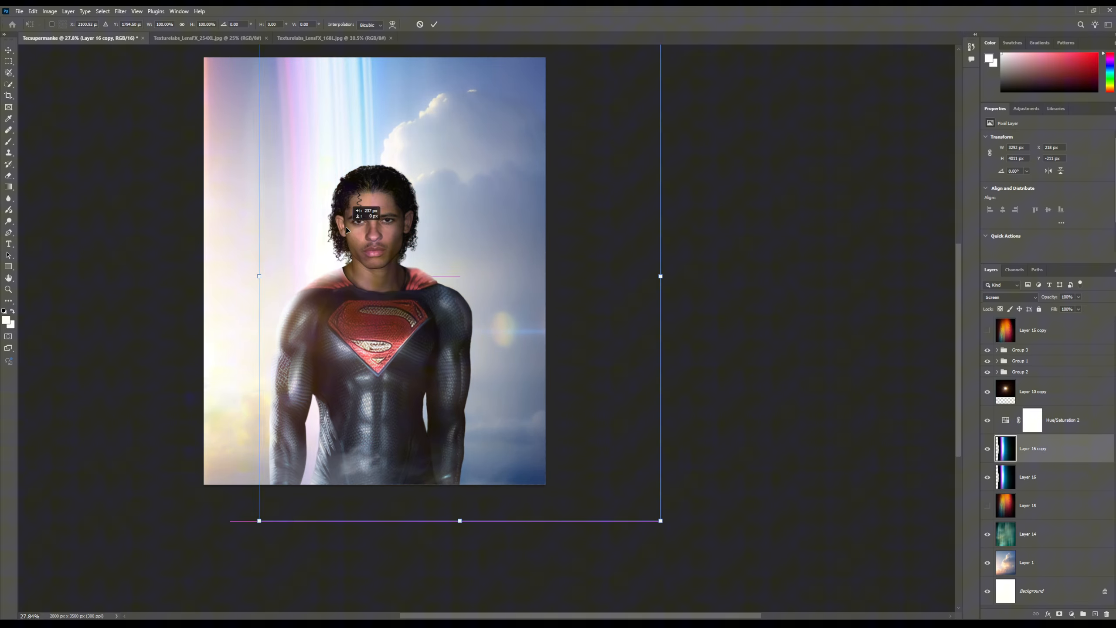
left_click_drag(343, 232, 412, 232)
Step: Open the Camera Raw filter for Layer 16 copy
left_click(120, 12)
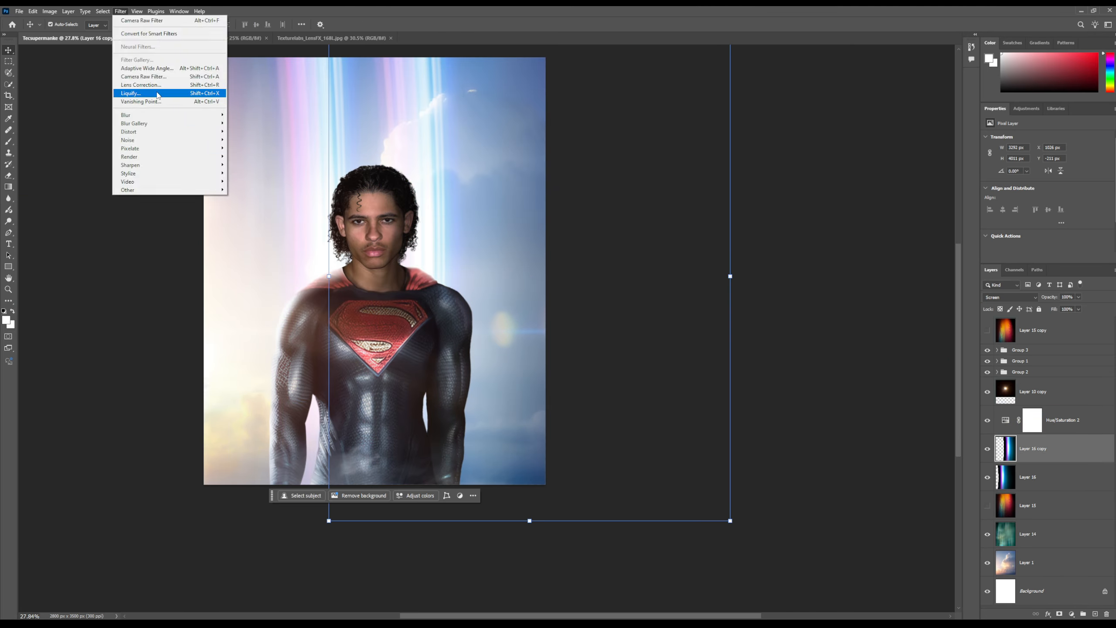
left_click(157, 78)
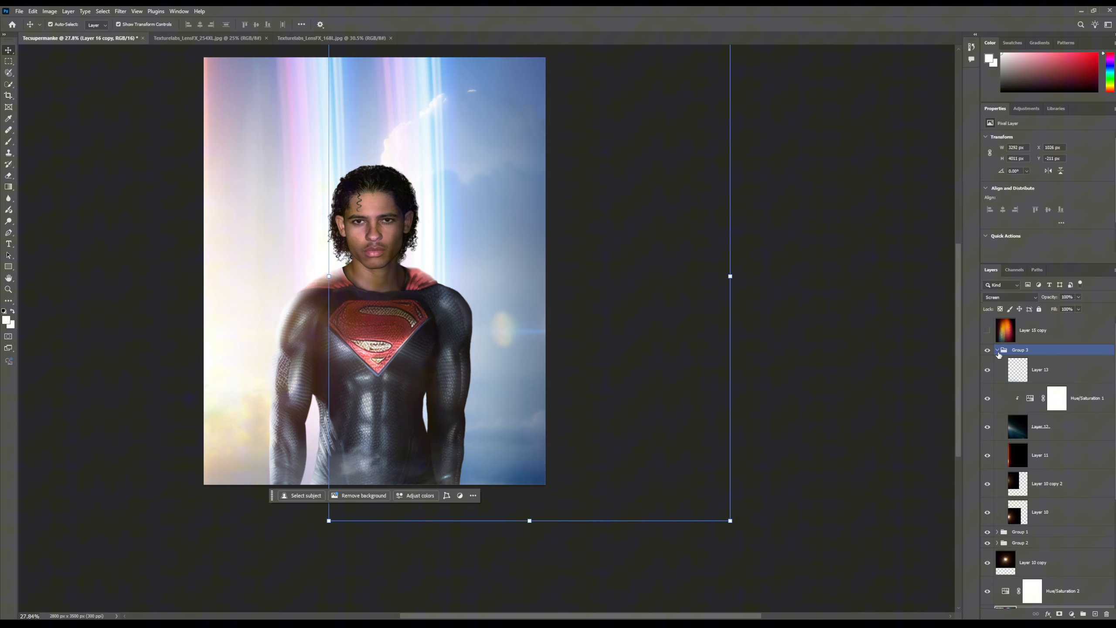
key("Return")
Step: Widen Layer 16 copy, flip it horizontally, and move it left to mirror the light streaks behind the head
left_click(1057, 391)
left_click(1034, 420)
left_click_drag(730, 276, 804, 276)
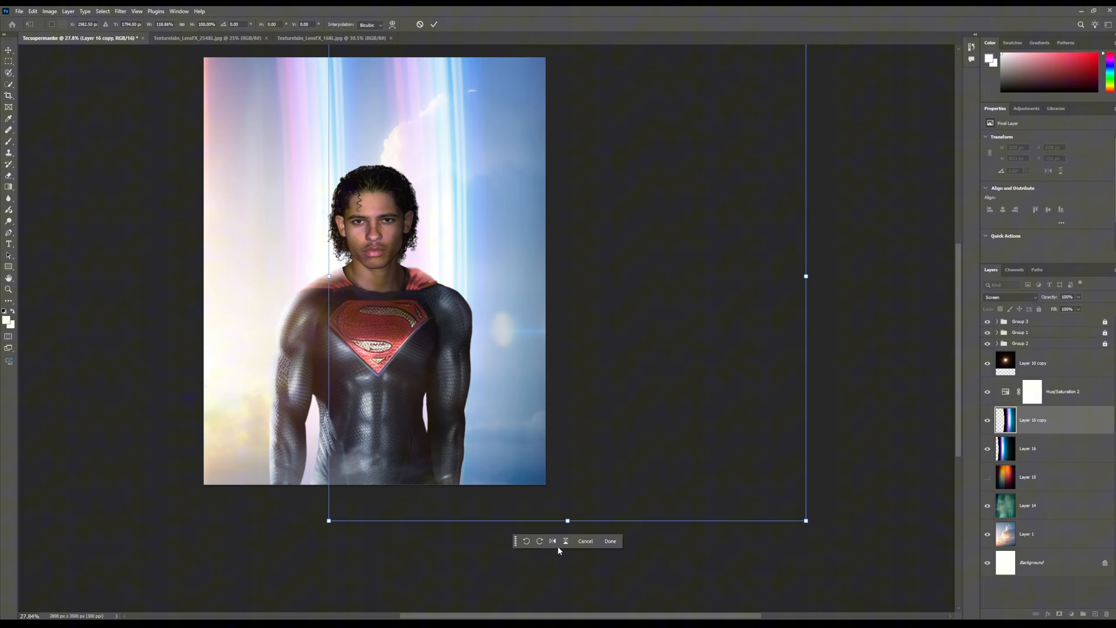
left_click(555, 541)
key("Return")
left_click_drag(727, 351, 481, 351)
Step: Duplicate the mirrored light streak layer and transform the copy, keeping Screen blending for the streaks
key("ctrl+j")
key("ctrl+t")
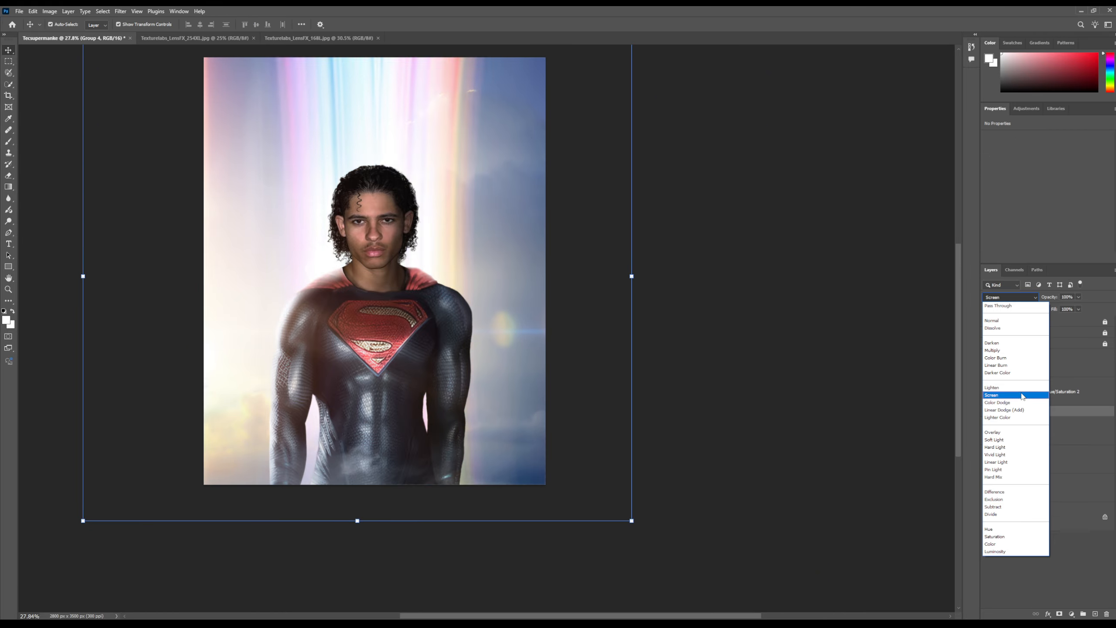
left_click(1056, 447)
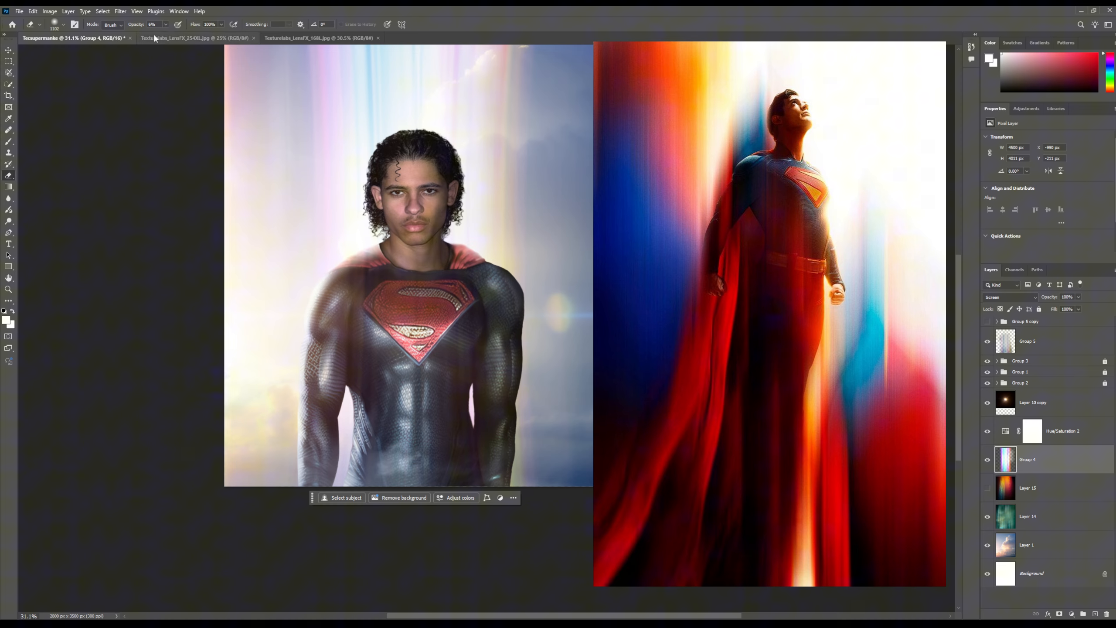
Step: Switch to the Texturelabs_LensFX_254XL image
left_click_drag(174, 40, 174, 35)
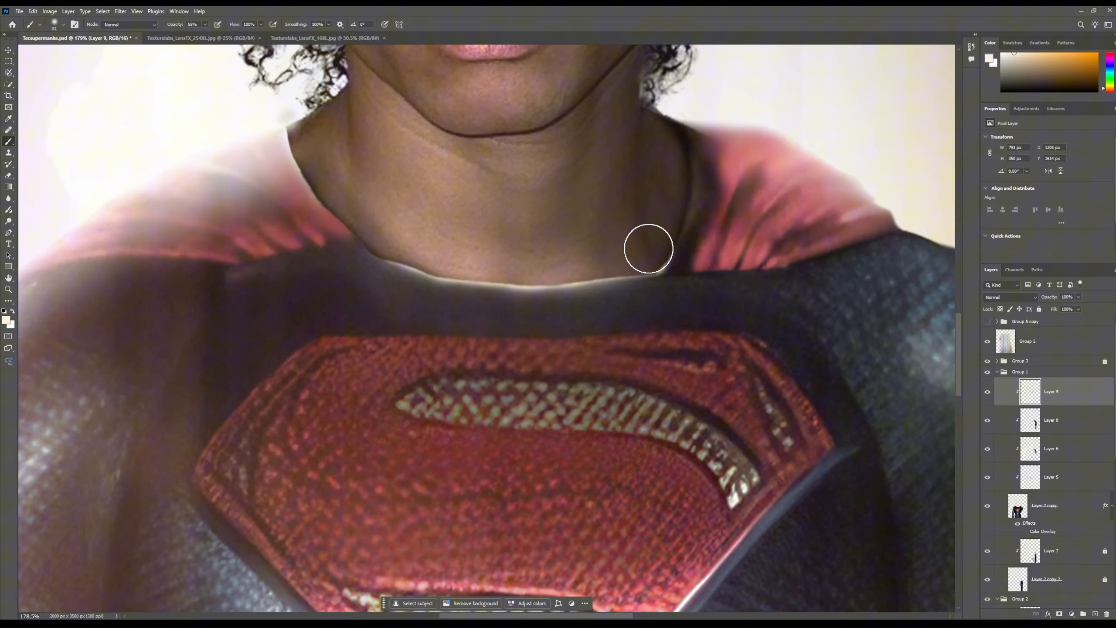
Step: Soften the pale rim highlight along the suit collar below the neck on Layer 9 with the Eraser
left_click(54, 24)
left_click(672, 241)
left_click_drag(461, 278, 640, 291)
scroll(678, 341, "down", 10)
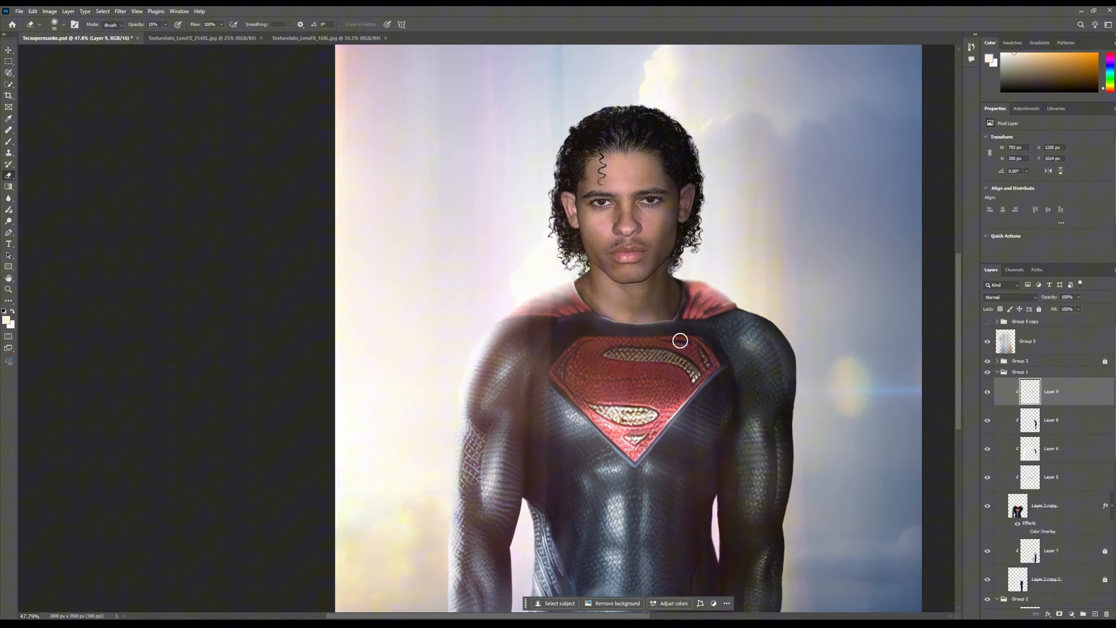
scroll(674, 334, "up", 8)
scroll(510, 285, "up", 4)
Step: On Layer 8, paint a black contact shadow where the neck meets the cape using a soft 18 px brush
left_click(1055, 505)
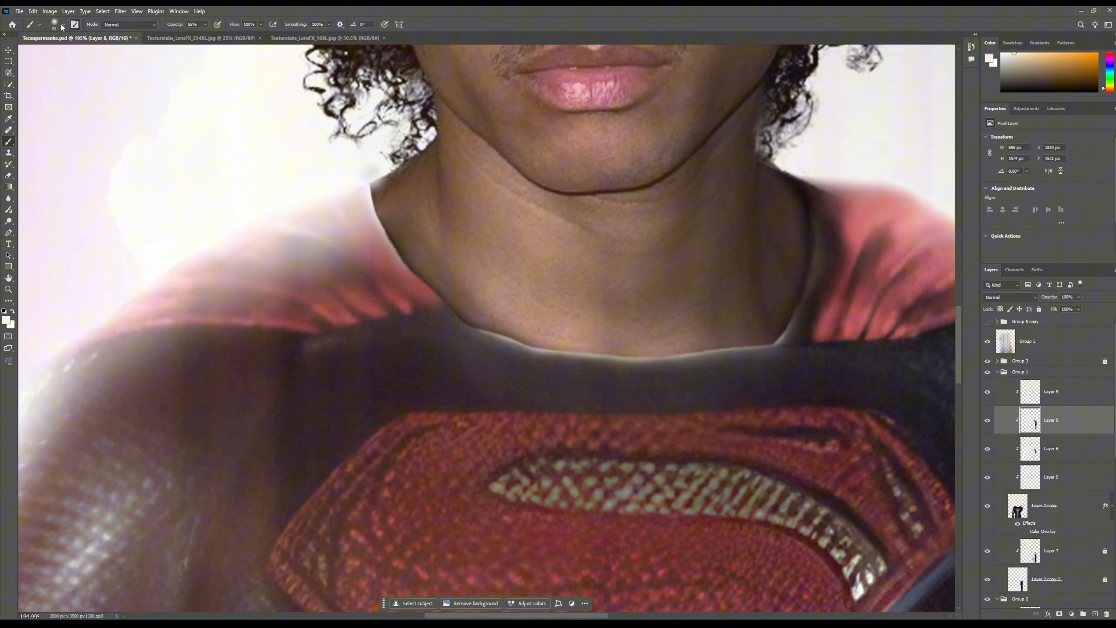
left_click(19, 47)
left_click(63, 24)
left_click_drag(62, 52, 56, 51)
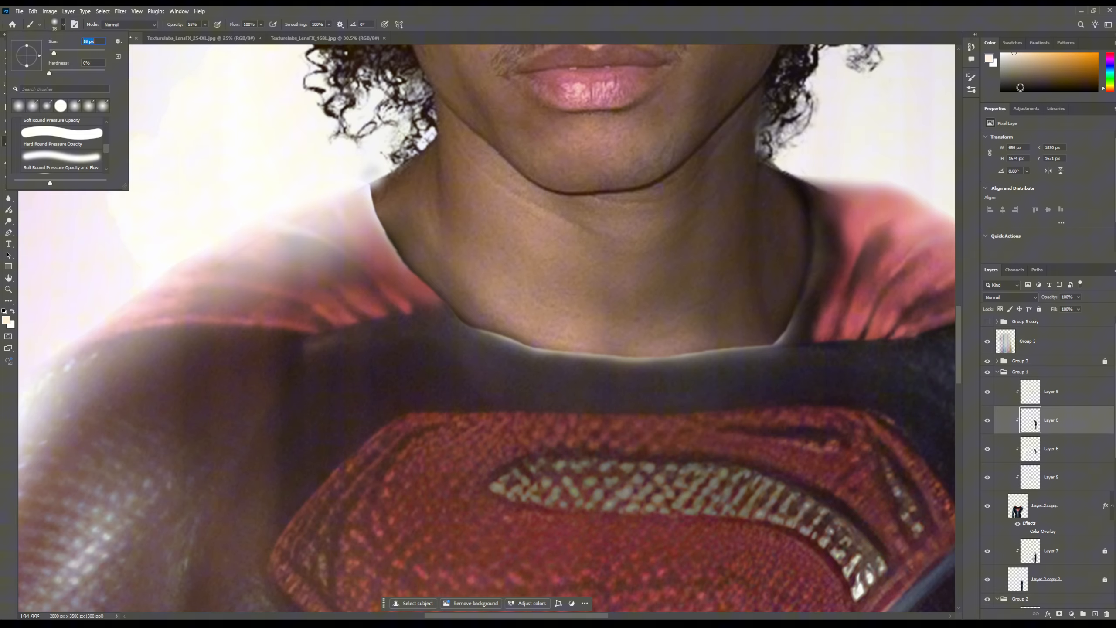
key("Return")
key("d")
scroll(389, 217, "up", 5)
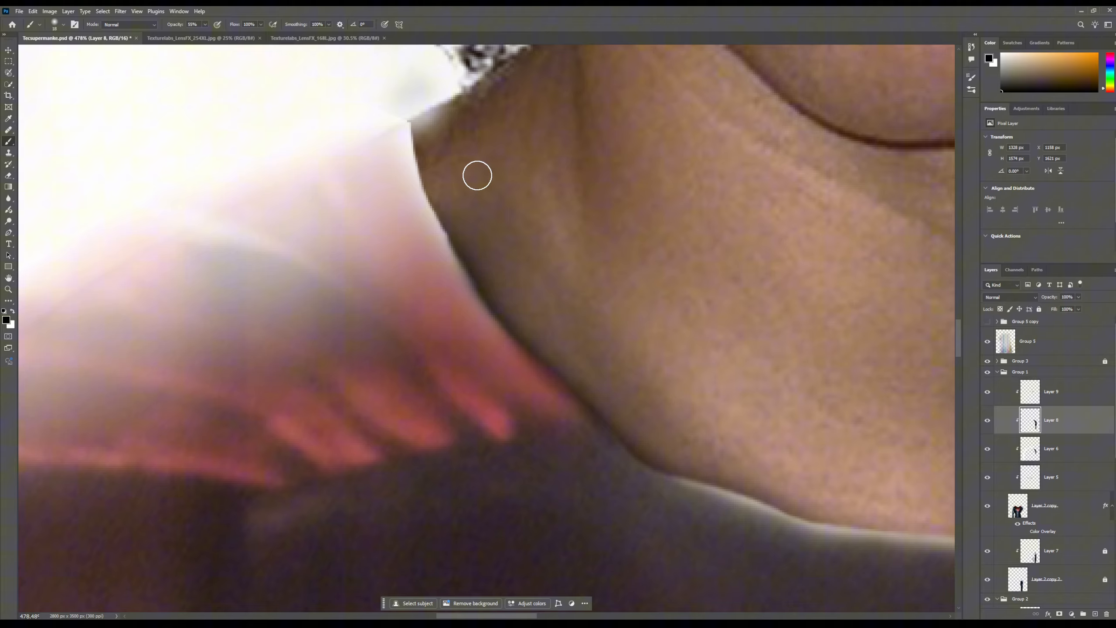
scroll(569, 352, "down", 6)
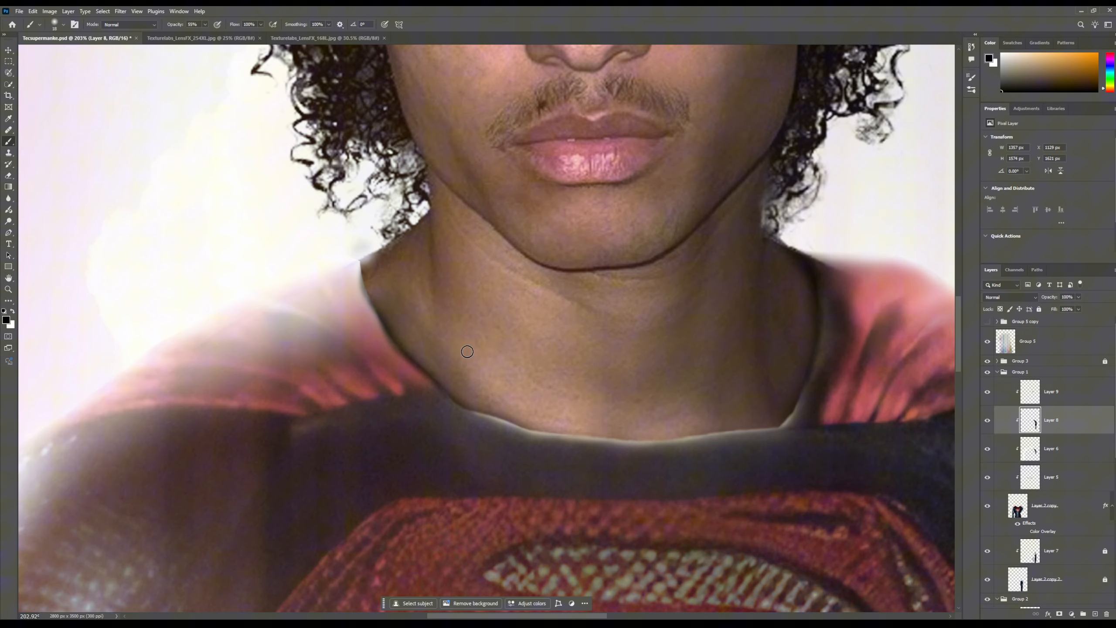
Step: Sharpen the dark neckline edge with a 75% hardness brush at 100% opacity and soften it with the Eraser
scroll(370, 286, "up", 7)
key("F5")
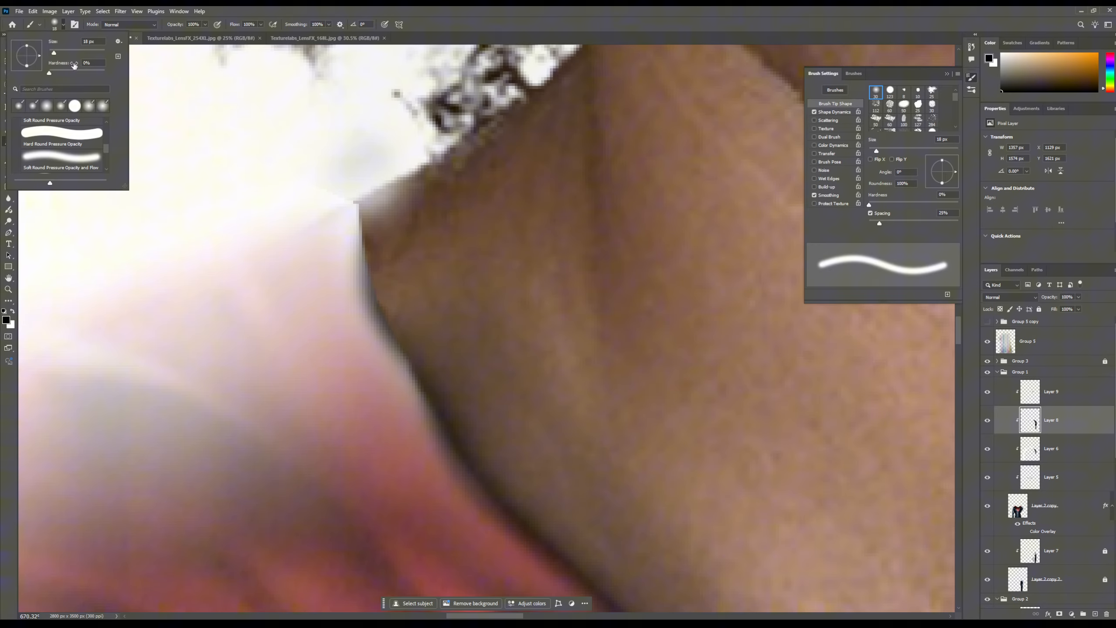
scroll(520, 399, "down", 4)
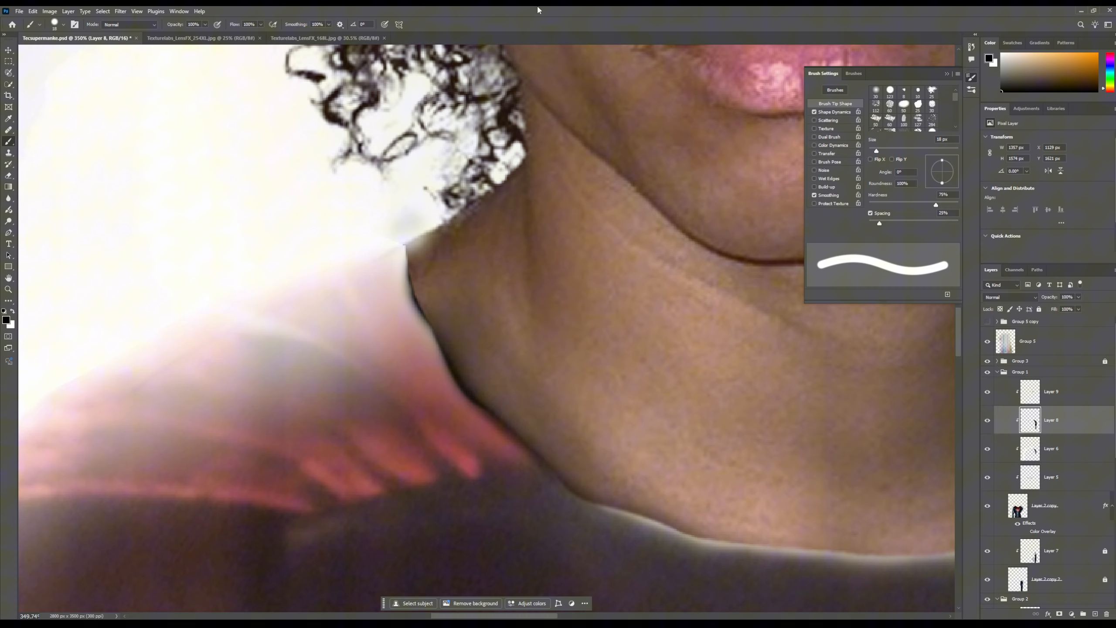
left_click(8, 177)
left_click(432, 300)
scroll(506, 348, "down", 7)
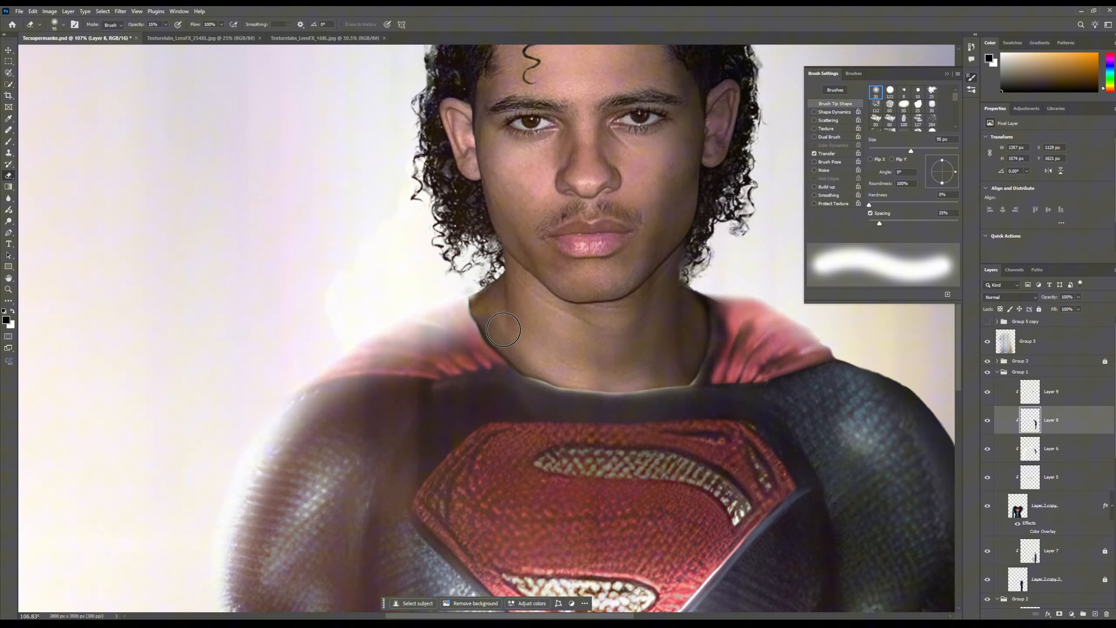
Step: Try painting white over the curl tips beside the neck on Layer 16 with a 75% hardness, 14 px brush
scroll(492, 315, "up", 6)
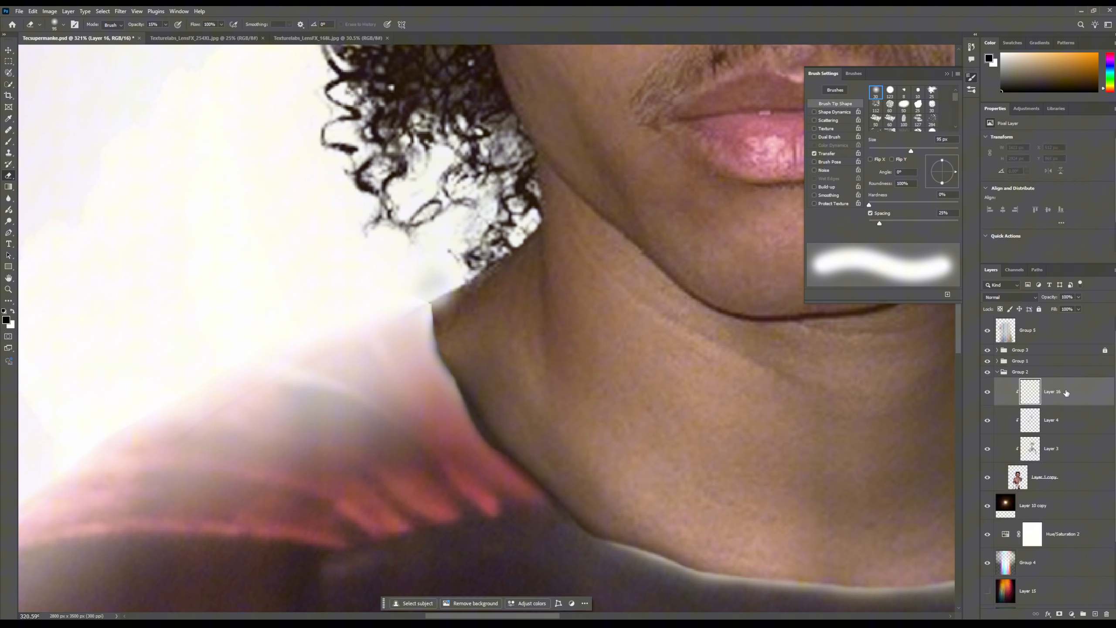
left_click(8, 141)
left_click(64, 24)
left_click_drag(55, 53, 43, 53)
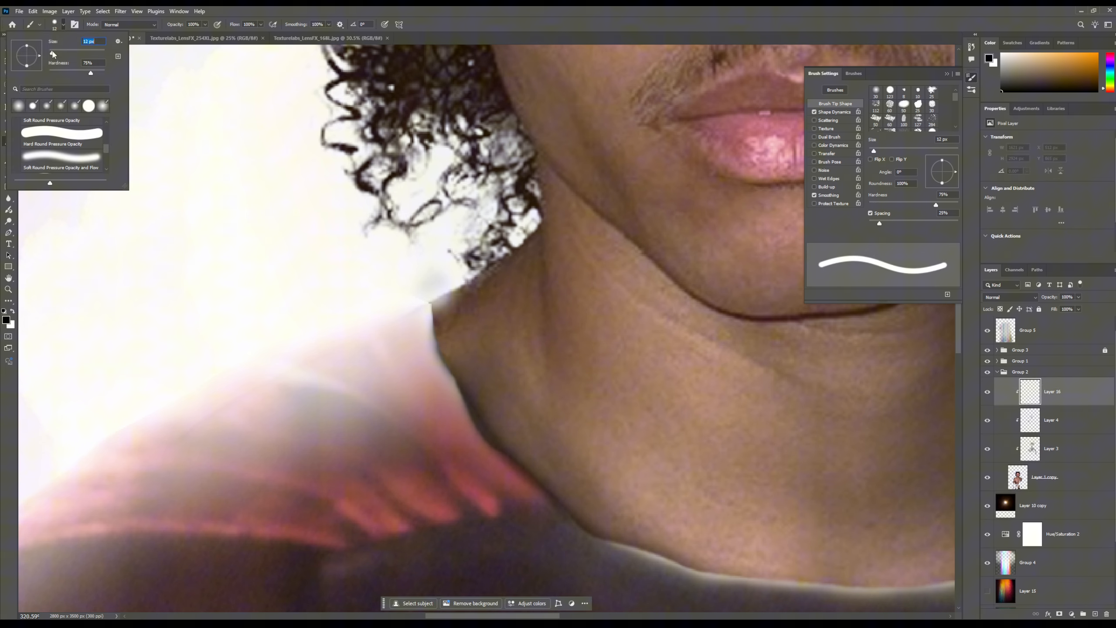
left_click(447, 277)
key("x")
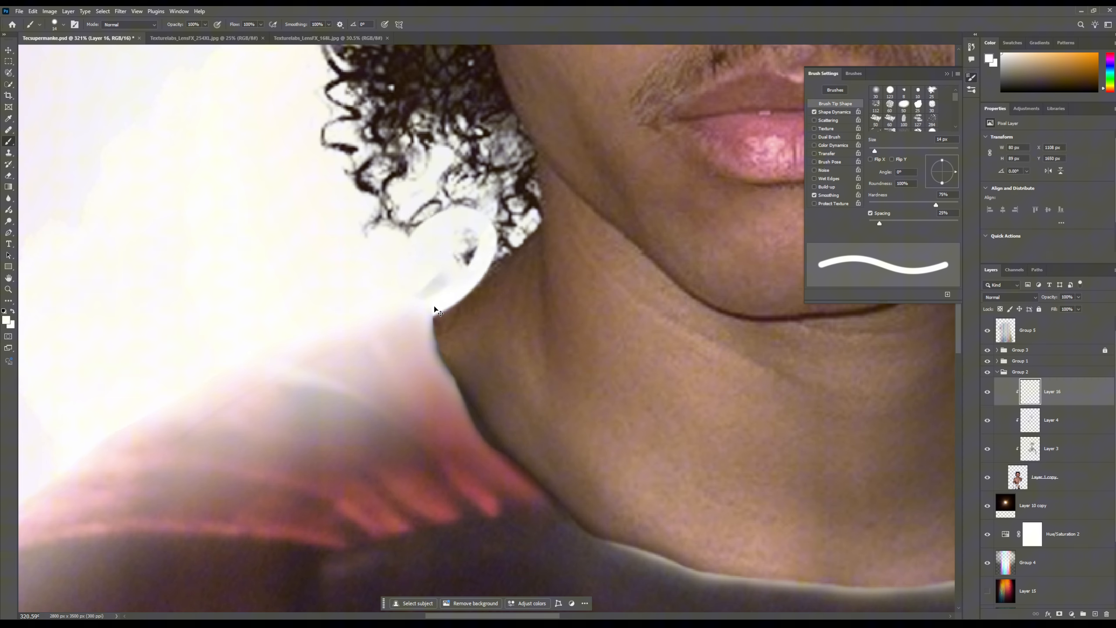
scroll(422, 289, "up", 5)
left_click(424, 301)
key("ctrl+z")
Step: Paint soft white haze over the curls and neck edge using a larger brush at 0% hardness and 22% opacity
left_click(63, 25)
left_click_drag(89, 70, 38, 69)
left_click(205, 24)
left_click_drag(207, 36, 186, 36)
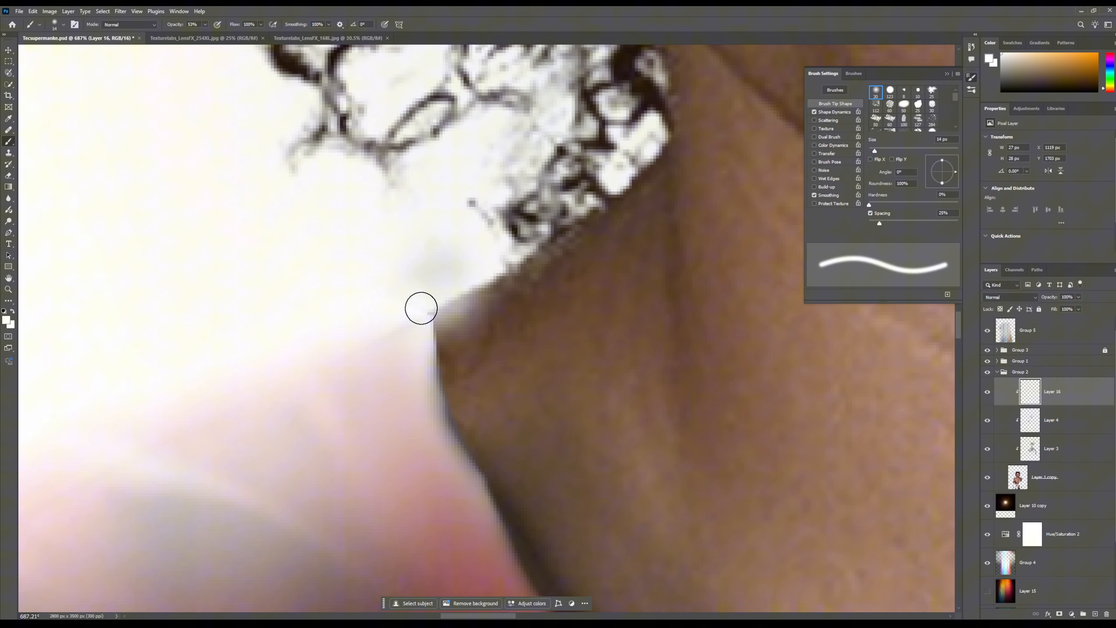
left_click(64, 24)
left_click_drag(43, 53, 55, 52)
mouse_move(457, 299)
left_mouse_down()
mouse_move(521, 217)
mouse_move(606, 157)
mouse_move(516, 227)
left_mouse_up()
scroll(579, 200, "down", 9)
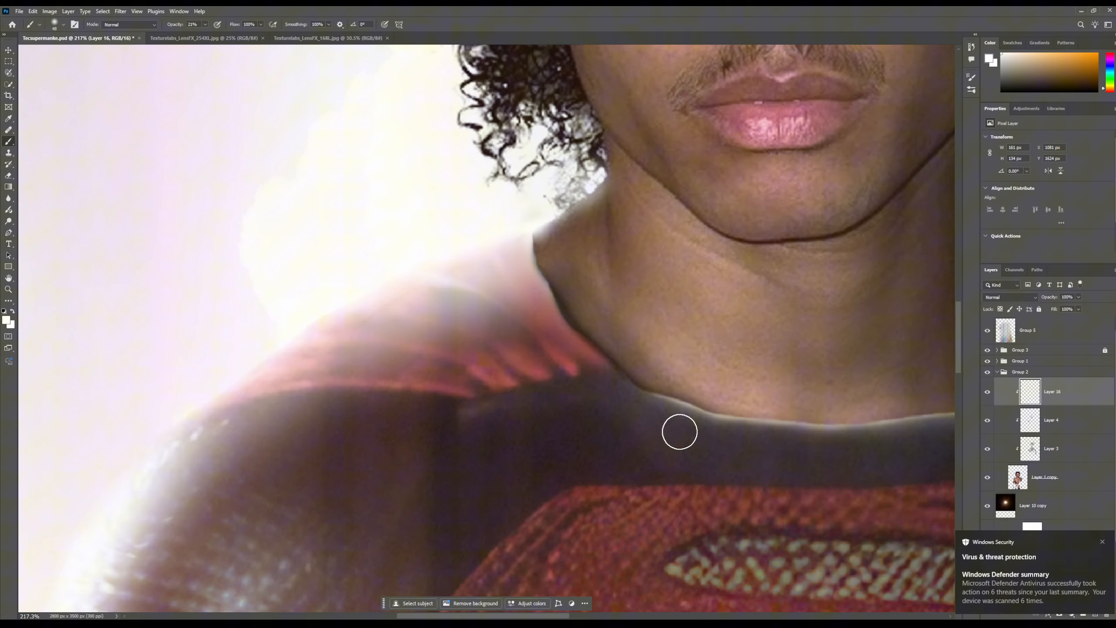
Step: Extend the white haze up the hair beside the face and erase the excess around the ear at 100% opacity
scroll(648, 167, "down", 5)
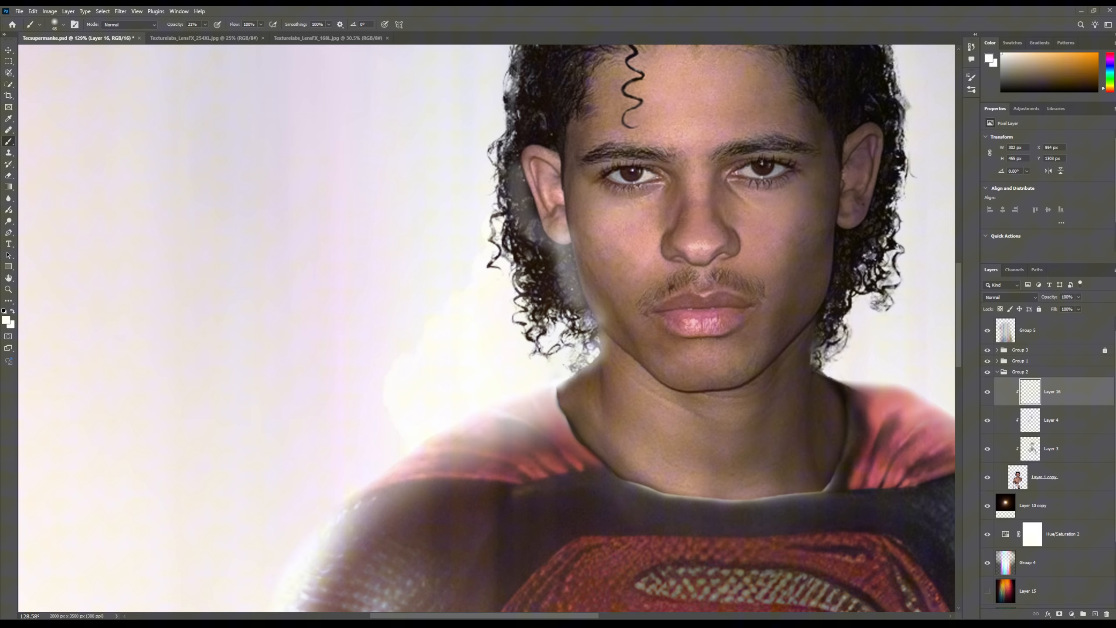
scroll(575, 220, "up", 5)
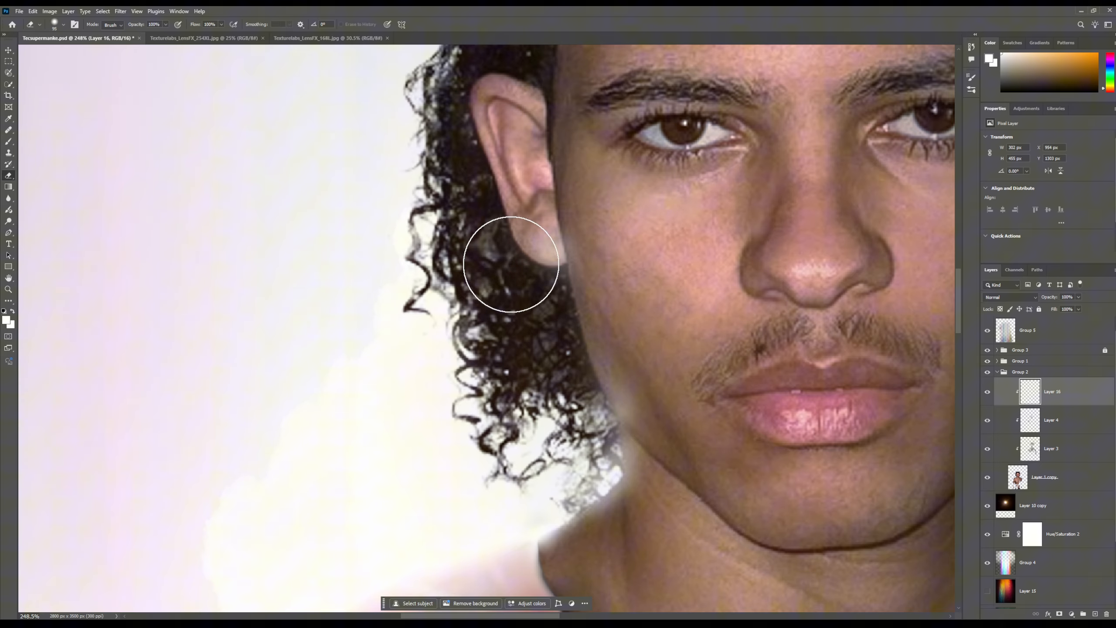
scroll(498, 314, "down", 9)
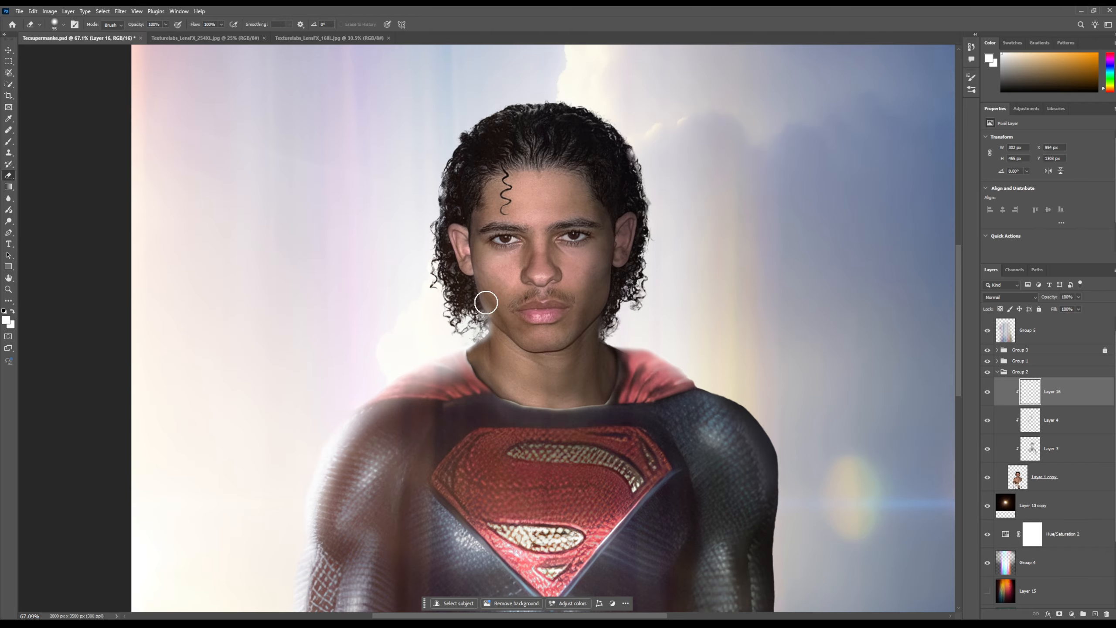
scroll(466, 288, "up", 7)
Step: Brush soft white haze over the hair along the ear and temple with a larger brush on Layer 16
left_click(8, 141)
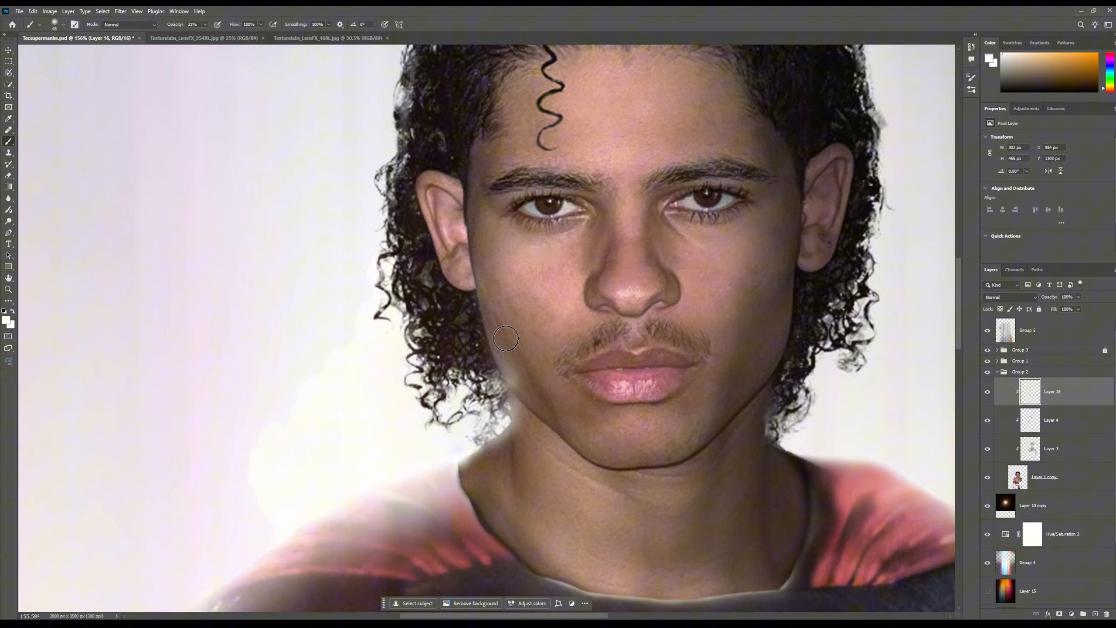
left_click(63, 25)
scroll(419, 209, "down", 2)
mouse_move(455, 314)
left_mouse_down()
mouse_move(495, 141)
mouse_move(417, 206)
left_mouse_up()
scroll(393, 297, "down", 6)
scroll(400, 269, "up", 5)
Step: Lower the brush opacity to 2% and add very faint haze along the outer edge of the hair
key("XF86AudioRaiseVolume")
key("XF86AudioRaiseVolume")
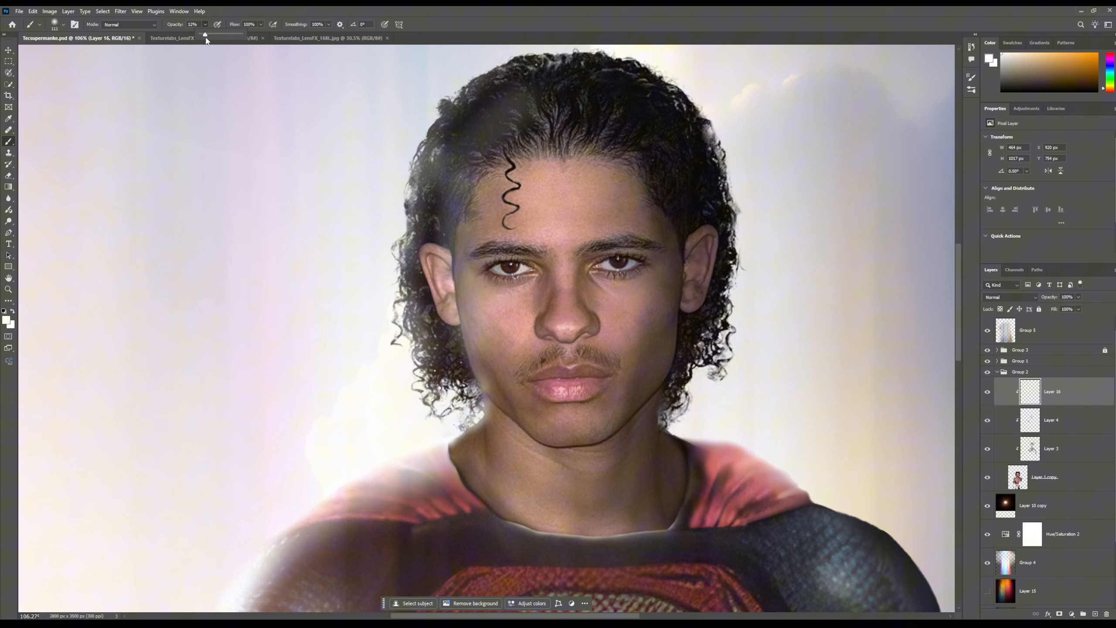
left_click_drag(383, 389, 389, 325)
key("XF86AudioRaiseVolume")
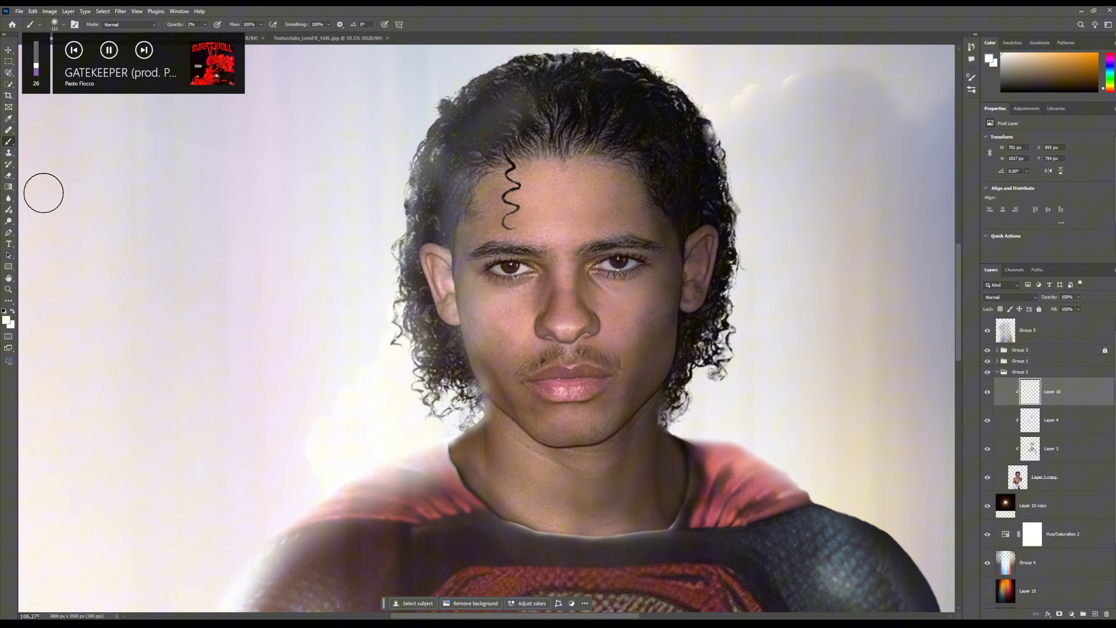
Step: Erase part of the white haze over the temple hair with a soft Eraser at 19% opacity
left_click(8, 176)
scroll(428, 264, "up", 6)
left_click(63, 24)
left_click(63, 24)
left_click(62, 24)
key("XF86AudioRaiseVolume")
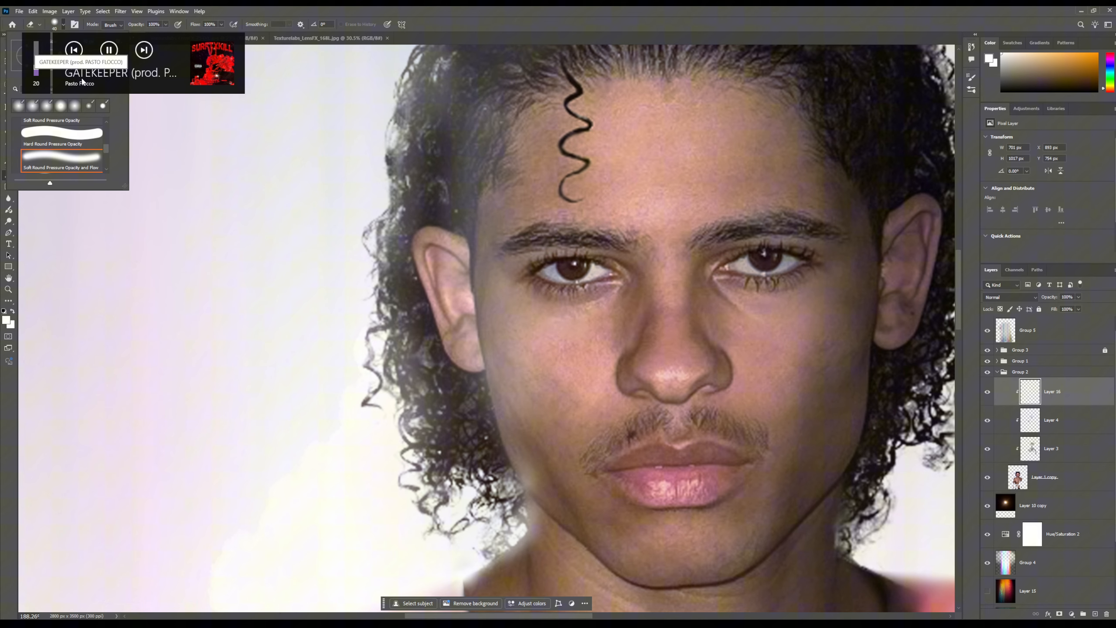
left_click(429, 178)
left_click(63, 25)
left_click_drag(60, 53, 58, 53)
left_click(93, 24)
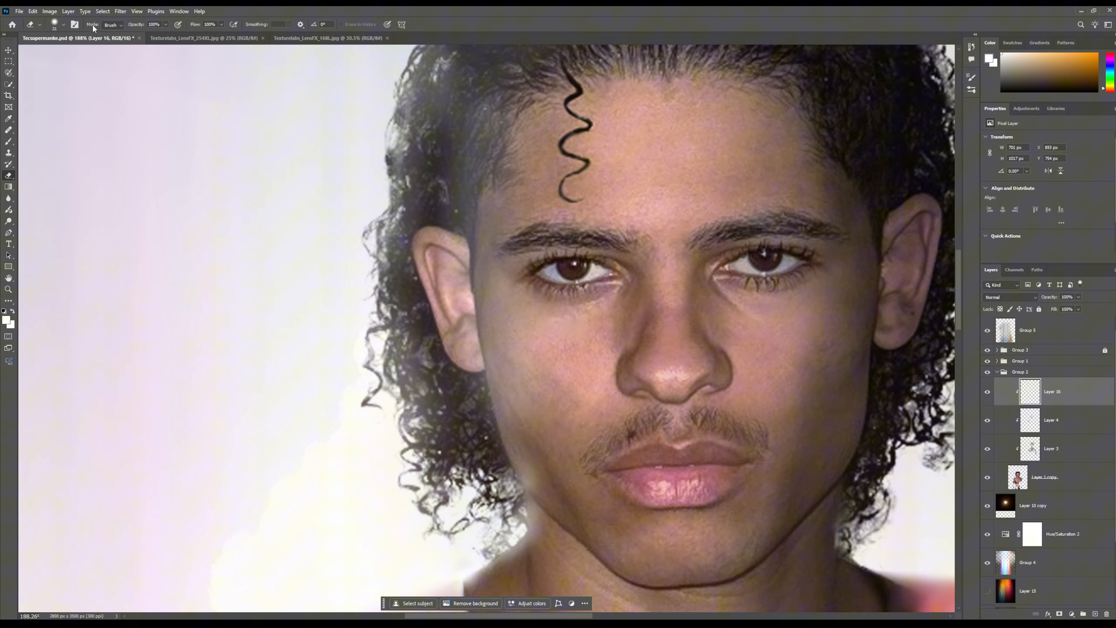
left_click(166, 25)
left_click_drag(169, 38, 138, 38)
left_click(63, 25)
left_click_drag(57, 73, 60, 73)
left_click(166, 25)
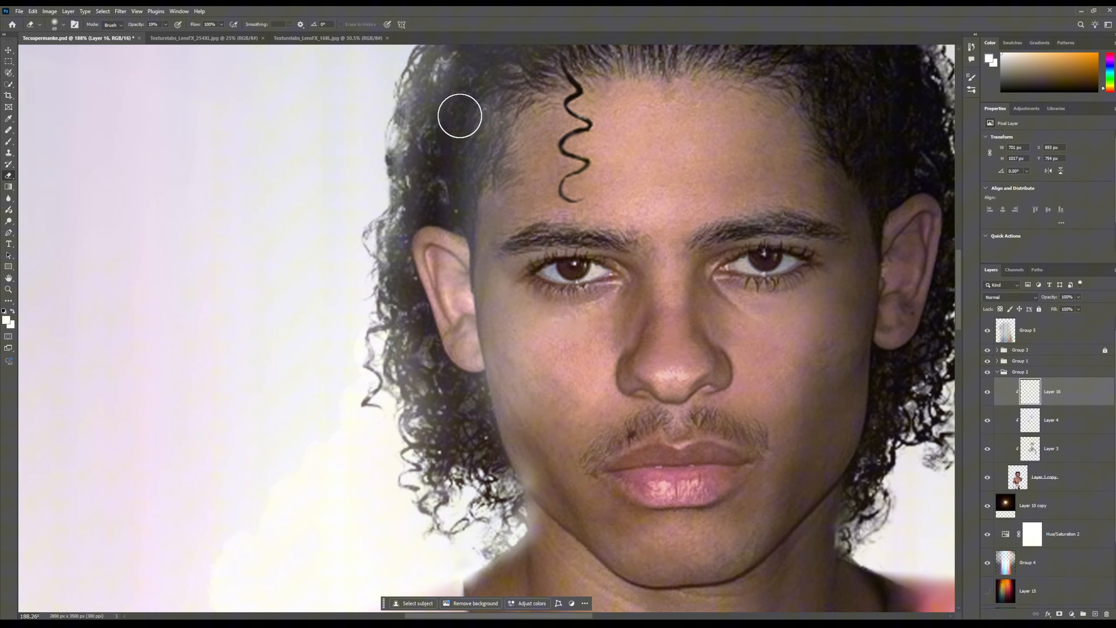
scroll(461, 383, "down", 3)
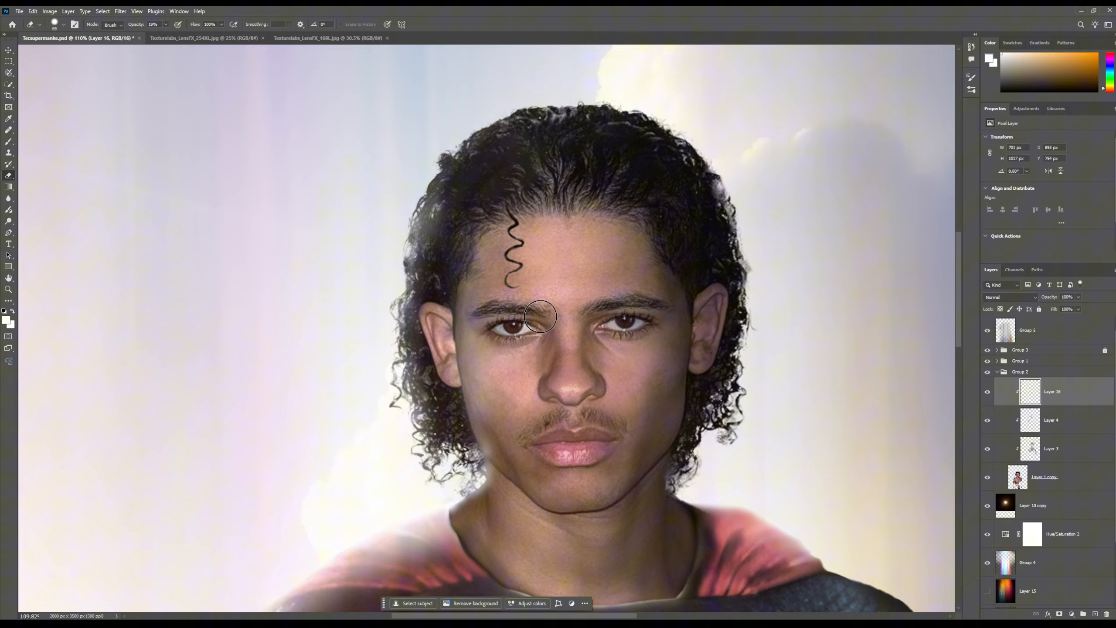
Step: Add a new clipped layer above Layer 16 and dab a pale orange highlight onto the forehead curl with a tiny brush
scroll(508, 247, "up", 9)
left_click(63, 24)
left_click_drag(62, 52, 51, 53)
left_click(551, 252)
scroll(521, 258, "up", 4)
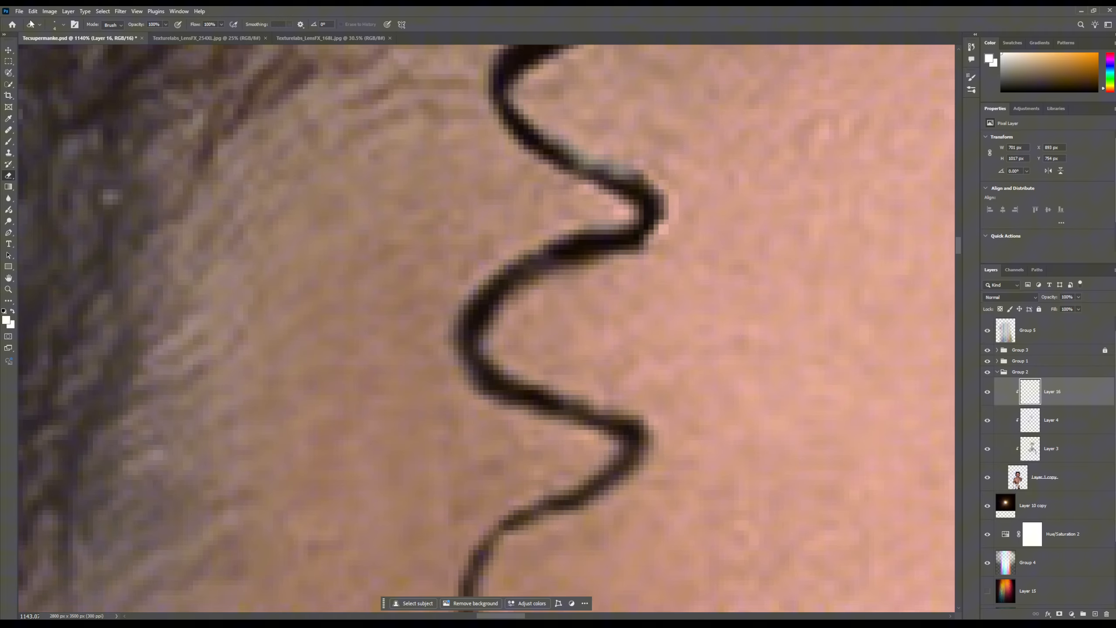
left_click(1095, 614)
scroll(533, 284, "down", 3)
left_click(1039, 54)
key("b")
left_click(63, 25)
scroll(559, 323, "up", 5)
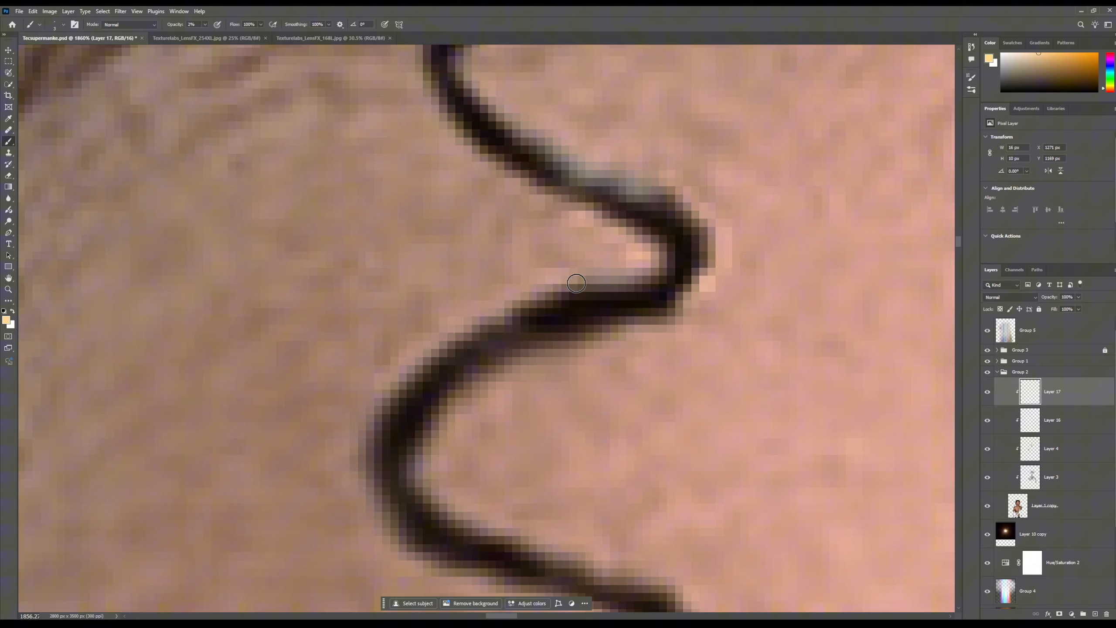
Step: Reduce the brush size, raise its opacity to 37%, and paint the pale orange highlight along the curl's edges
left_click(63, 25)
left_click_drag(52, 53, 50, 53)
key("Return")
scroll(369, 87, "down", 5)
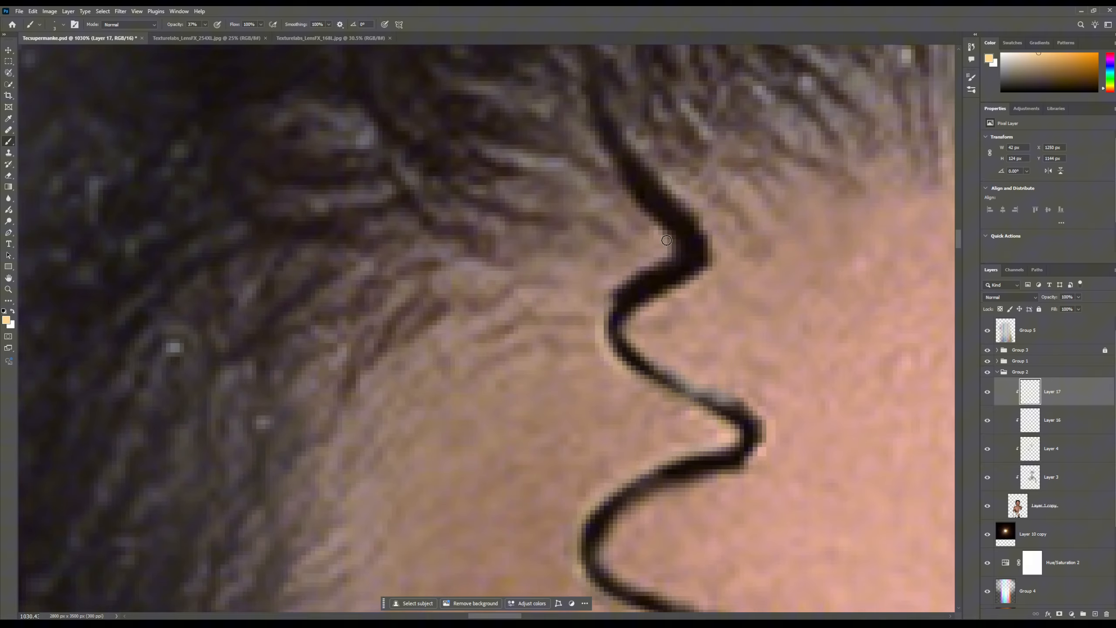
Step: Apply an Outer Glow and two Drop Shadow effects to Layer 17's curl highlight
key("ctrl+0")
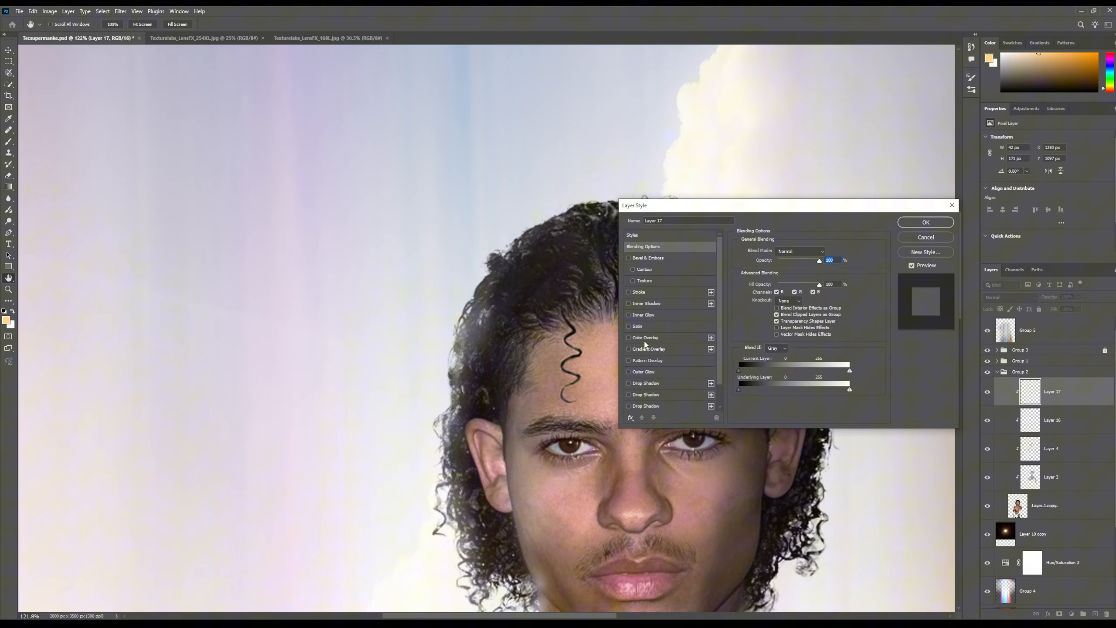
left_click(759, 281)
left_click(870, 182)
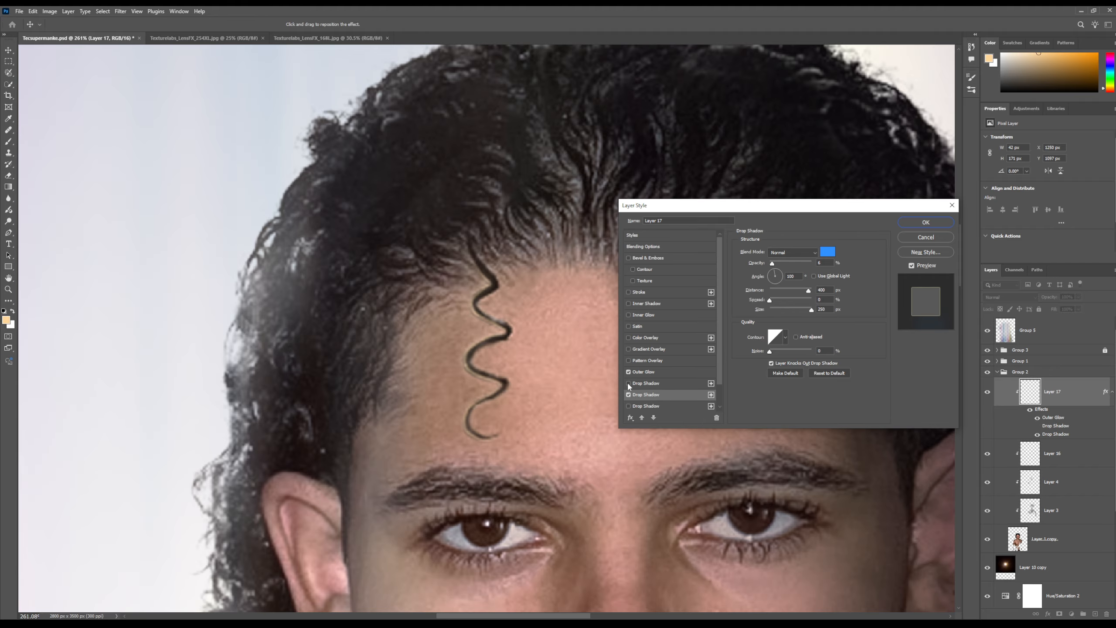
left_click(629, 382)
left_click(783, 310)
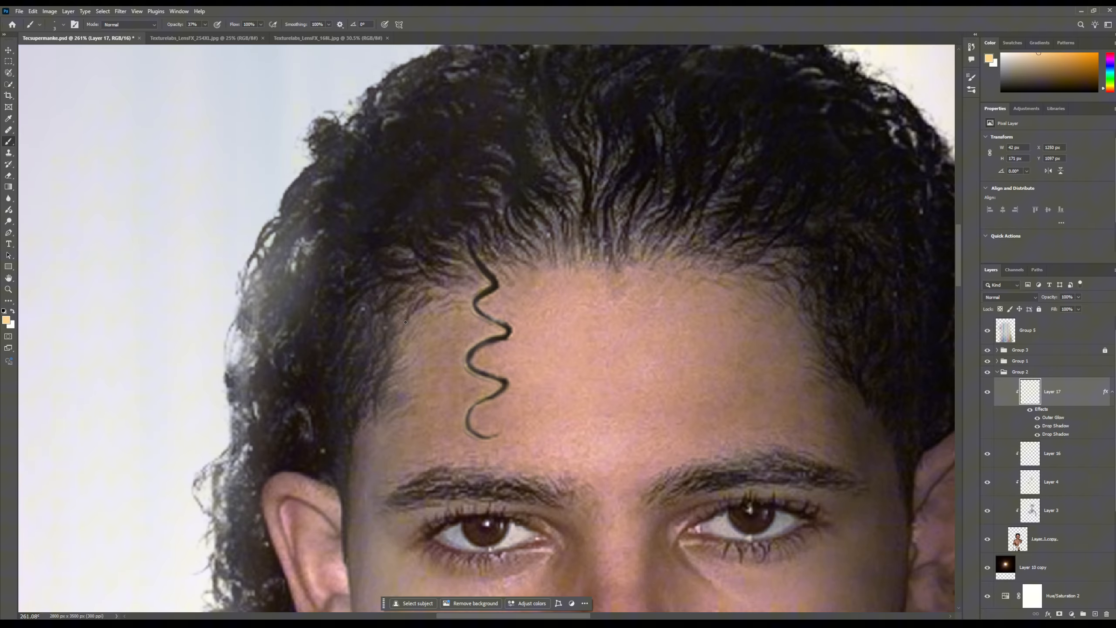
Step: Paint a soft black shadow around the forehead curl on a new layer beneath Layer 17
left_click_drag(488, 435, 541, 320)
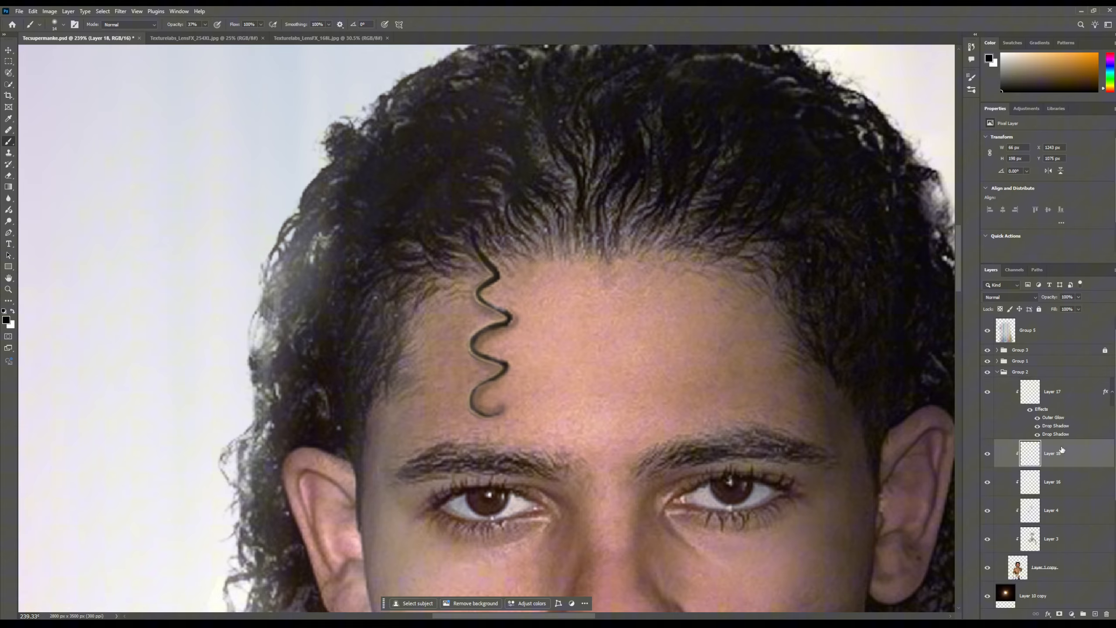